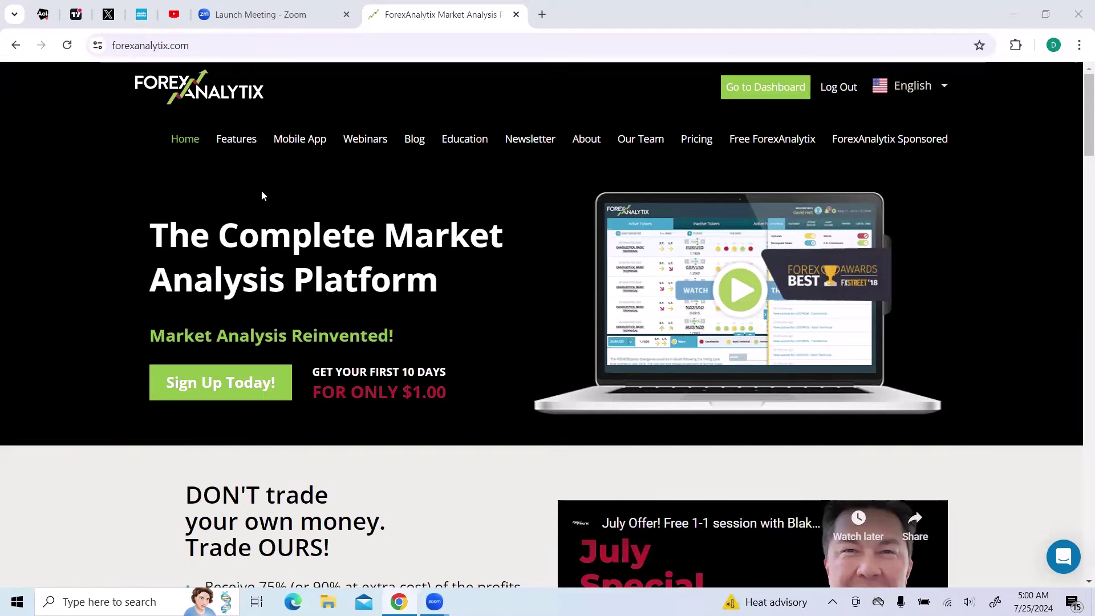
# Step: Switch from the ForexAnalytix homepage to the TradingView daily VIX chart
pyautogui.click(75, 14)
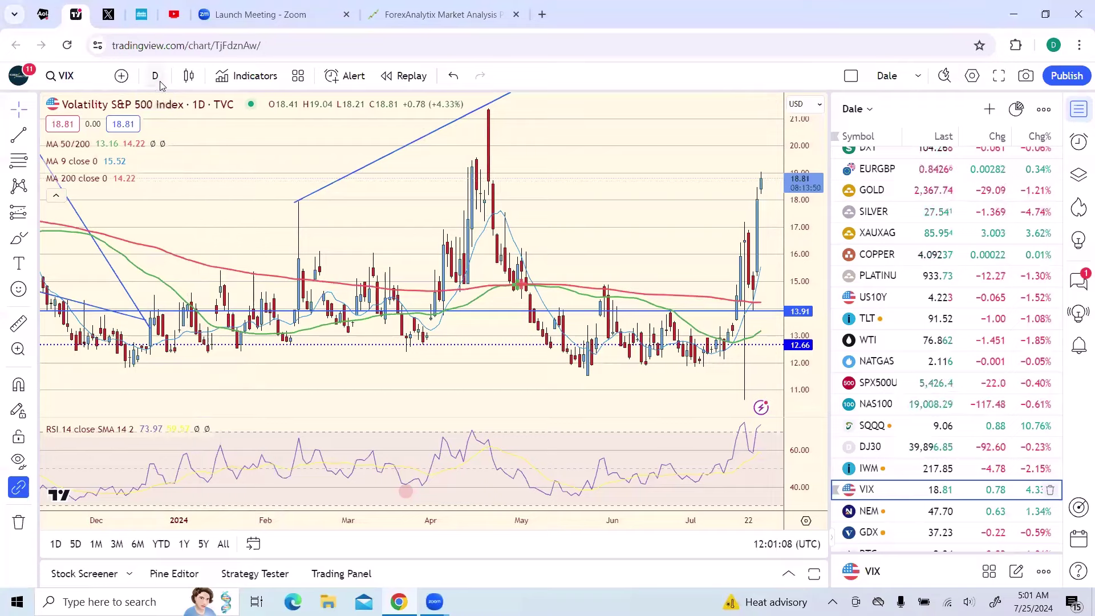
# Step: View VIX on the 4-hour interval, then load SQQQ from the watchlist
pyautogui.click(152, 76)
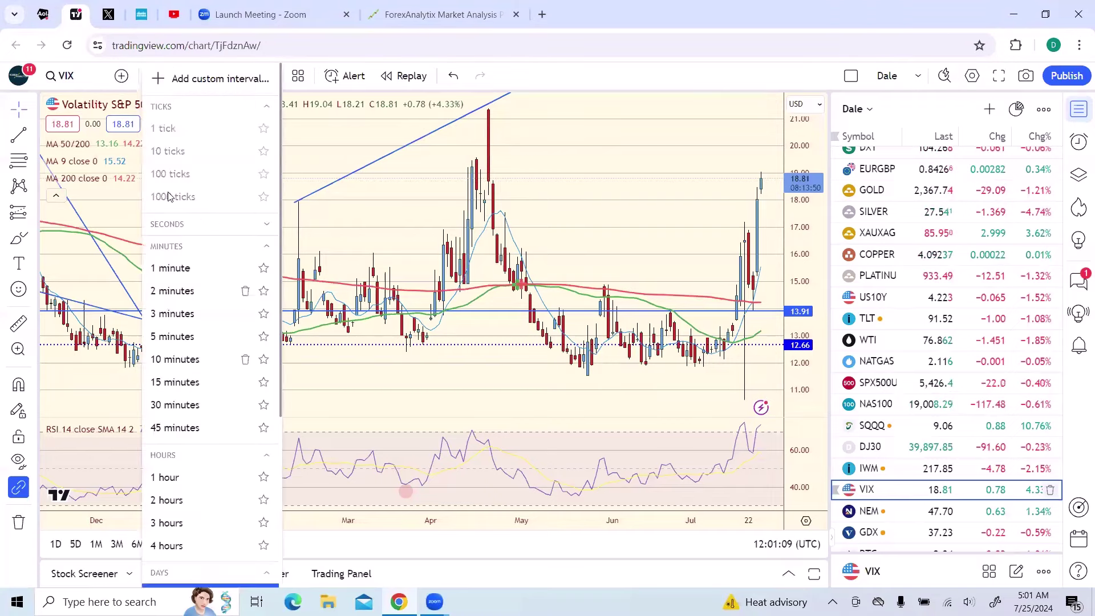
pyautogui.click(165, 546)
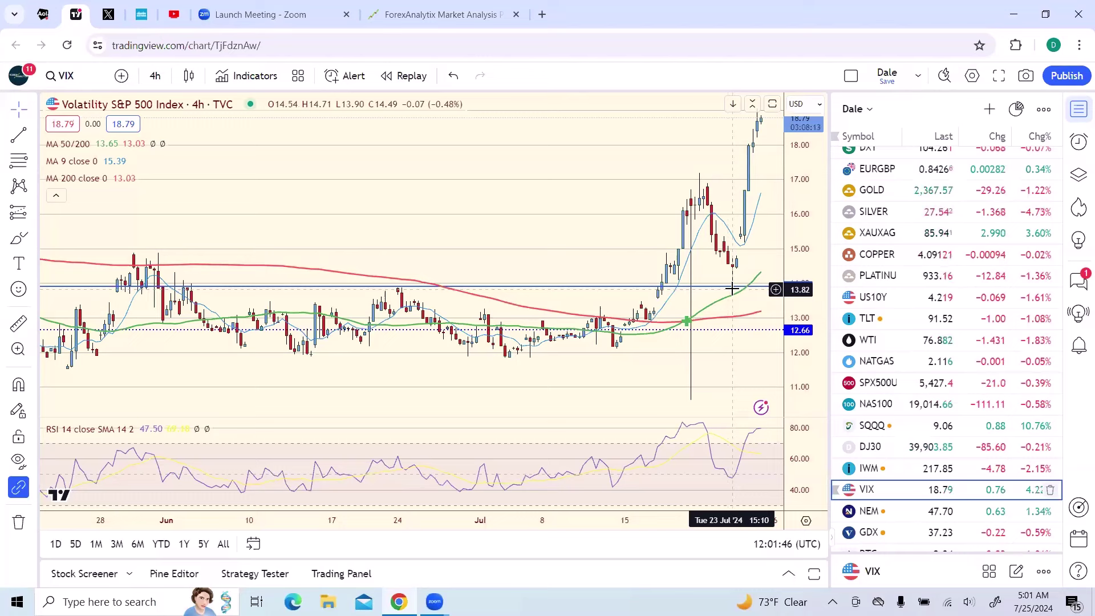
pyautogui.scroll(-2, 924, 370)
pyautogui.click(872, 368)
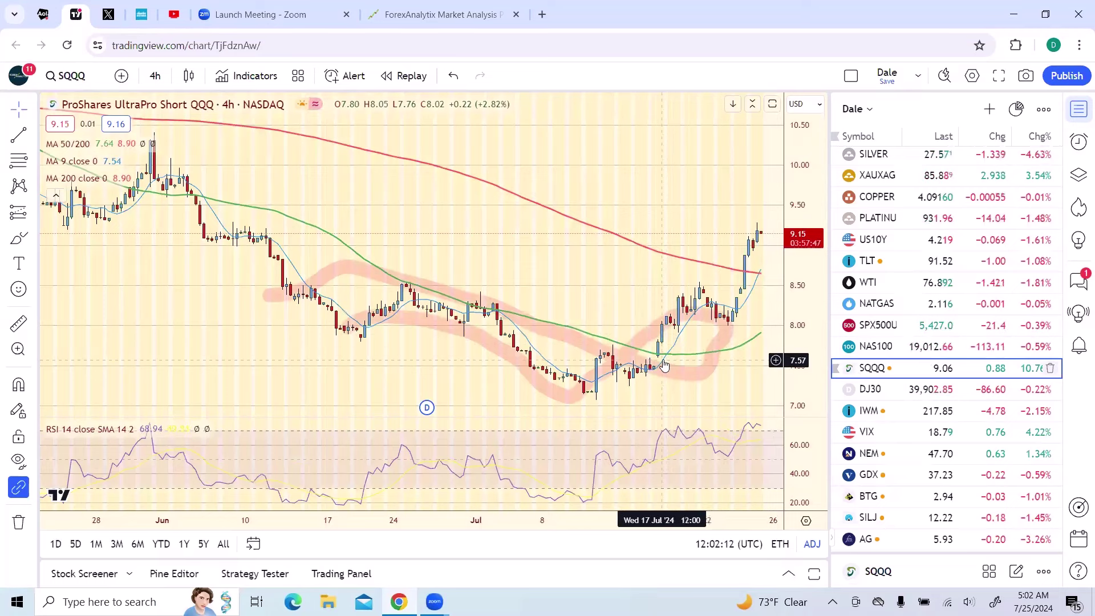
# Step: Show SQQQ in daily bars year-to-date, then load the GOLD chart
pyautogui.click(171, 542)
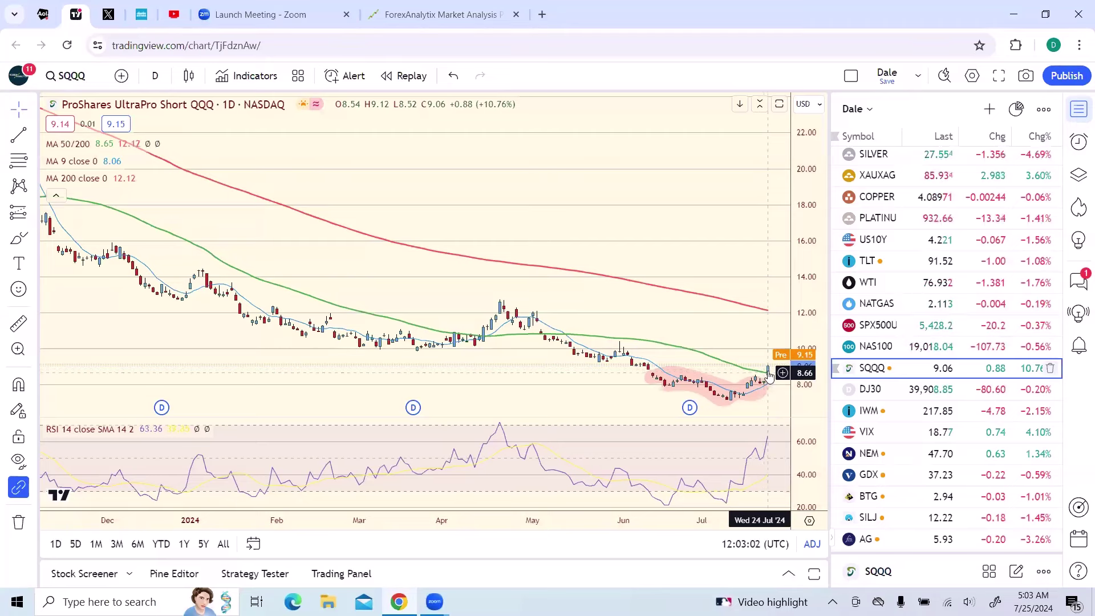
pyautogui.scroll(2, 912, 257)
pyautogui.click(873, 200)
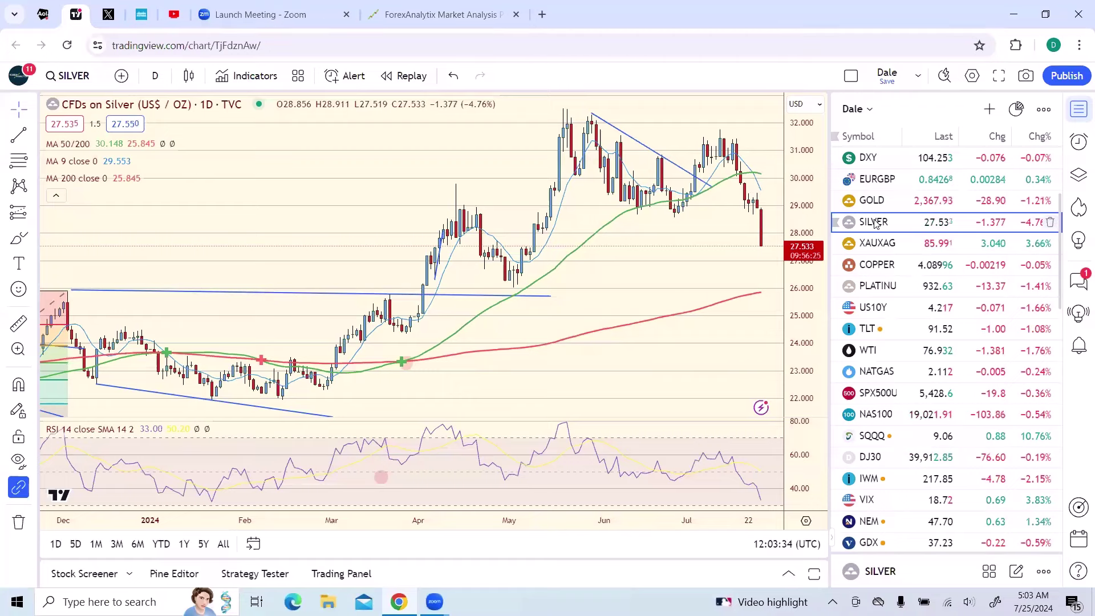
# Step: Load the DXY dollar index chart, then the daily USDJPY chart
pyautogui.click(881, 159)
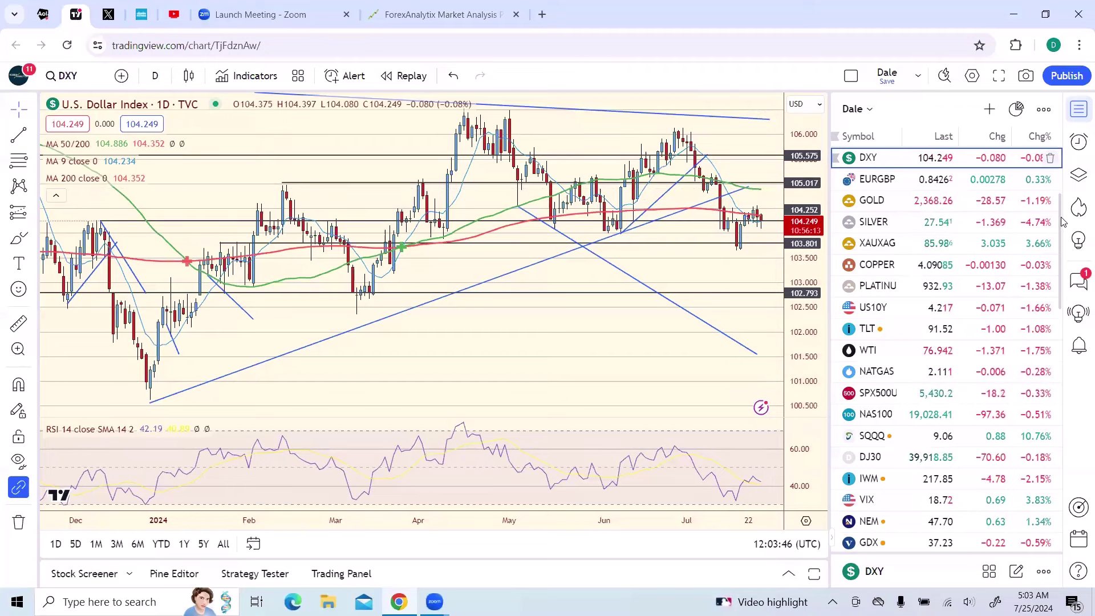
pyautogui.scroll(3, 1063, 226)
pyautogui.click(878, 247)
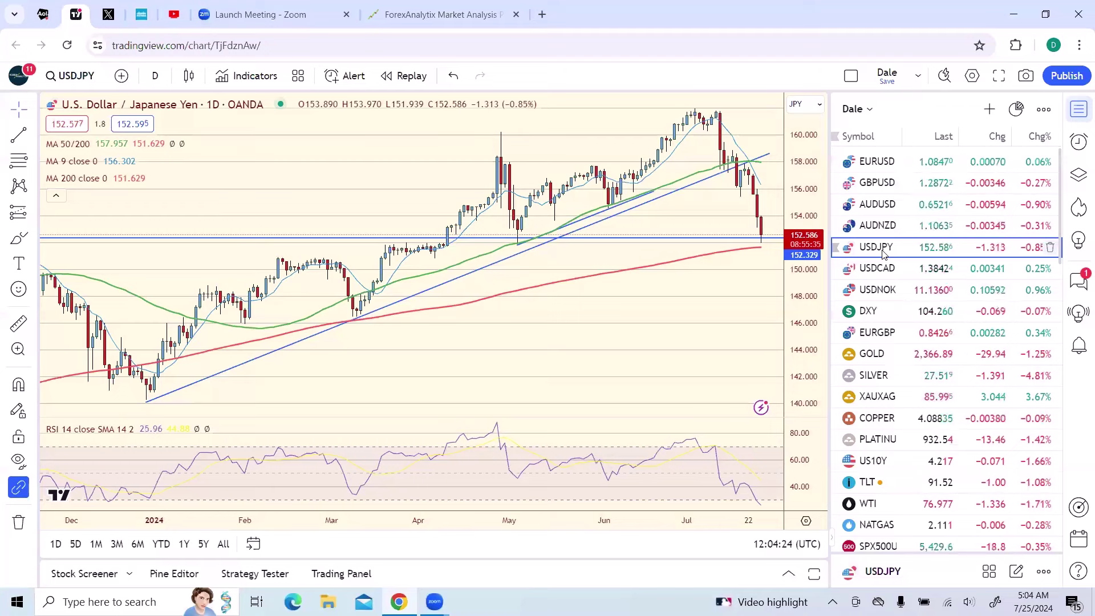
# Step: Put the USDJPY chart on the 4-hour interval
pyautogui.rightClick(883, 254)
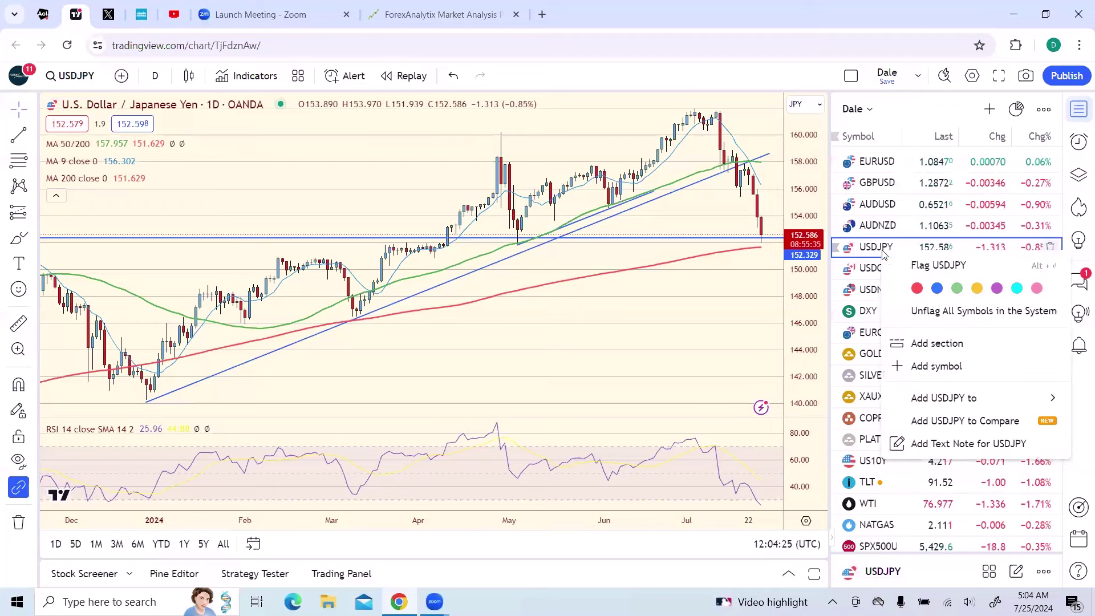
pyautogui.click(706, 367)
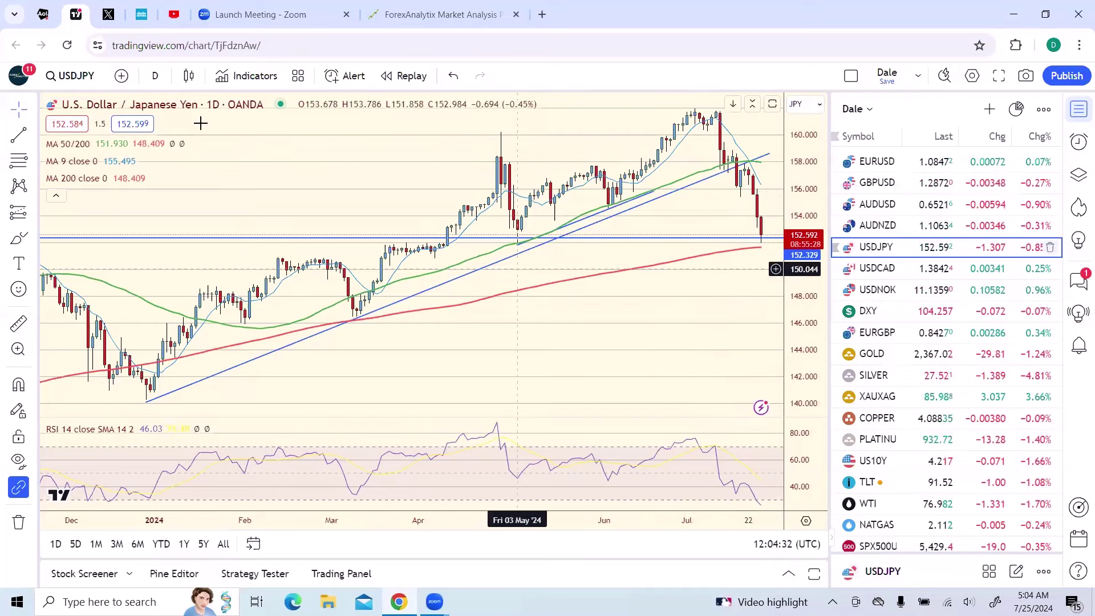
pyautogui.click(154, 75)
pyautogui.click(171, 365)
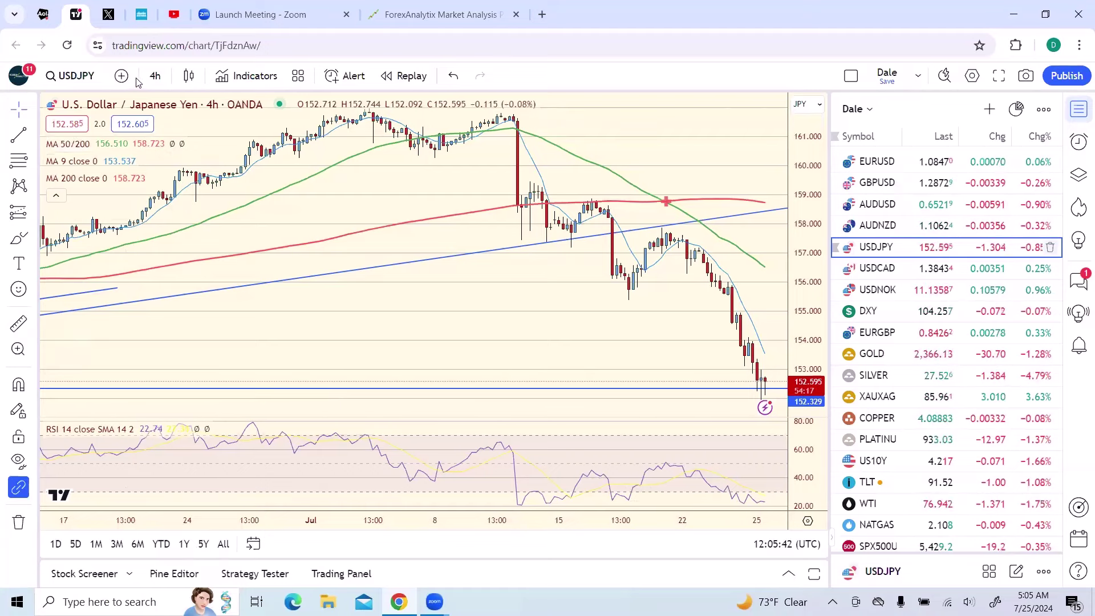
# Step: Return USDJPY to the 1-day interval, then load the EURGBP chart
pyautogui.click(158, 80)
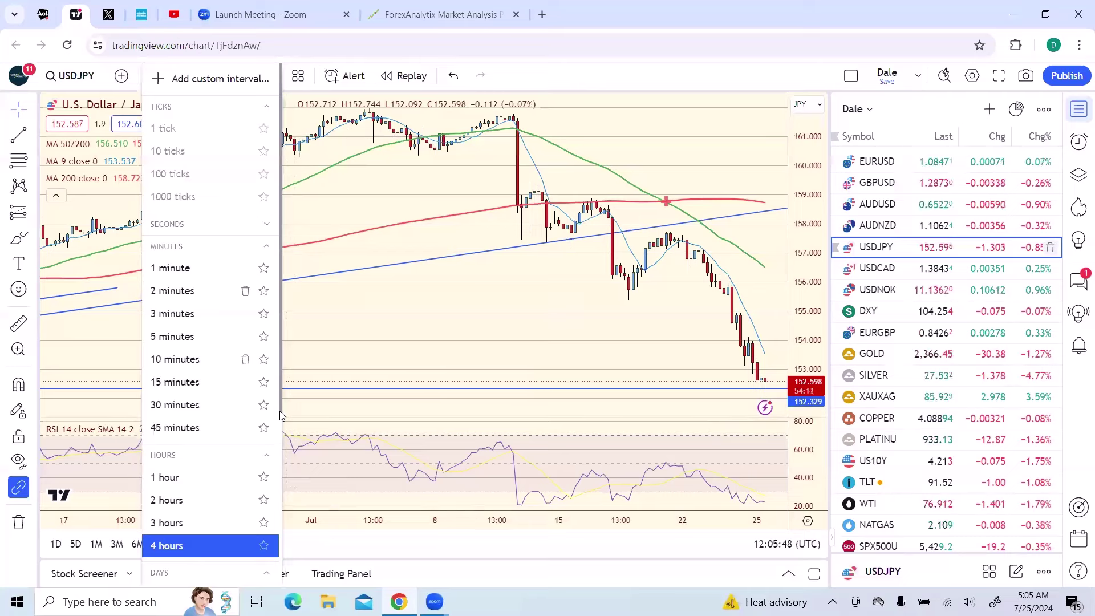
pyautogui.scroll(-1, 276, 417)
pyautogui.scroll(-3, 268, 433)
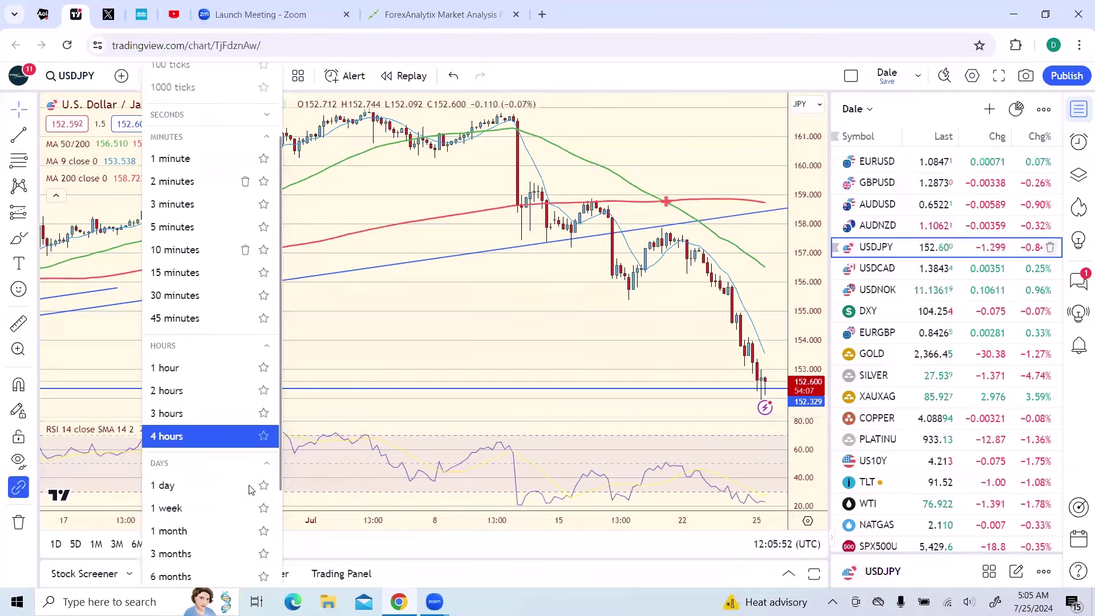
pyautogui.click(248, 486)
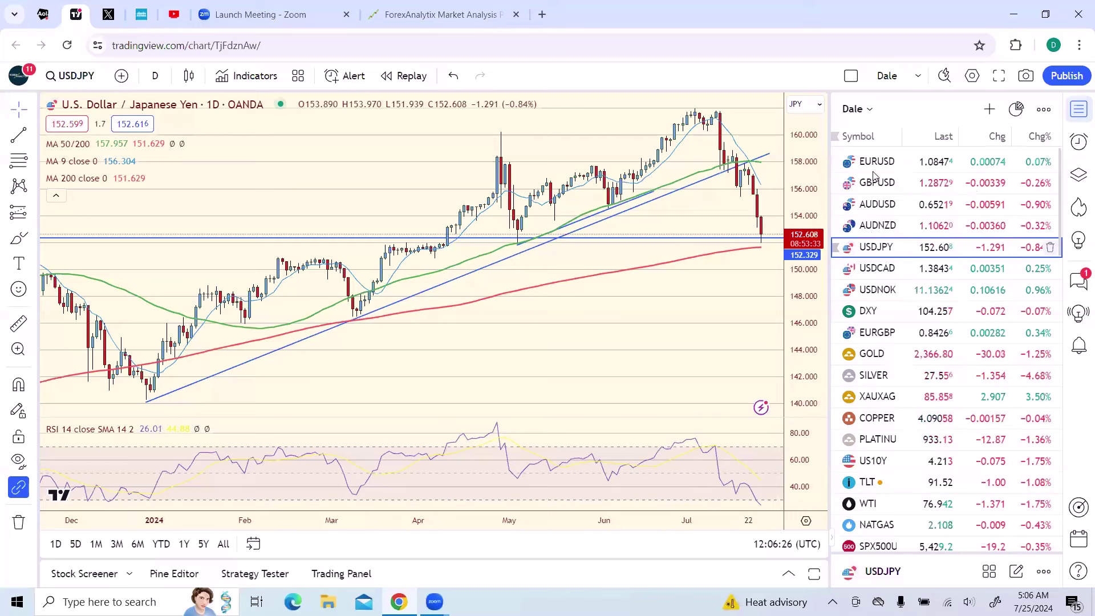
pyautogui.click(881, 329)
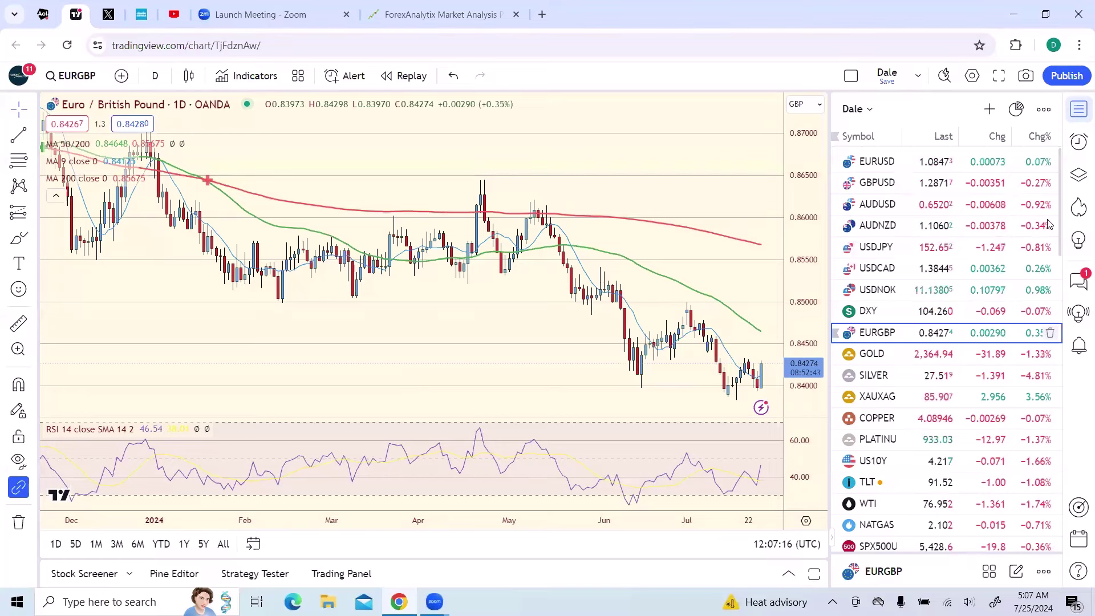
# Step: Load the daily GBPUSD chart from the watchlist
pyautogui.click(877, 182)
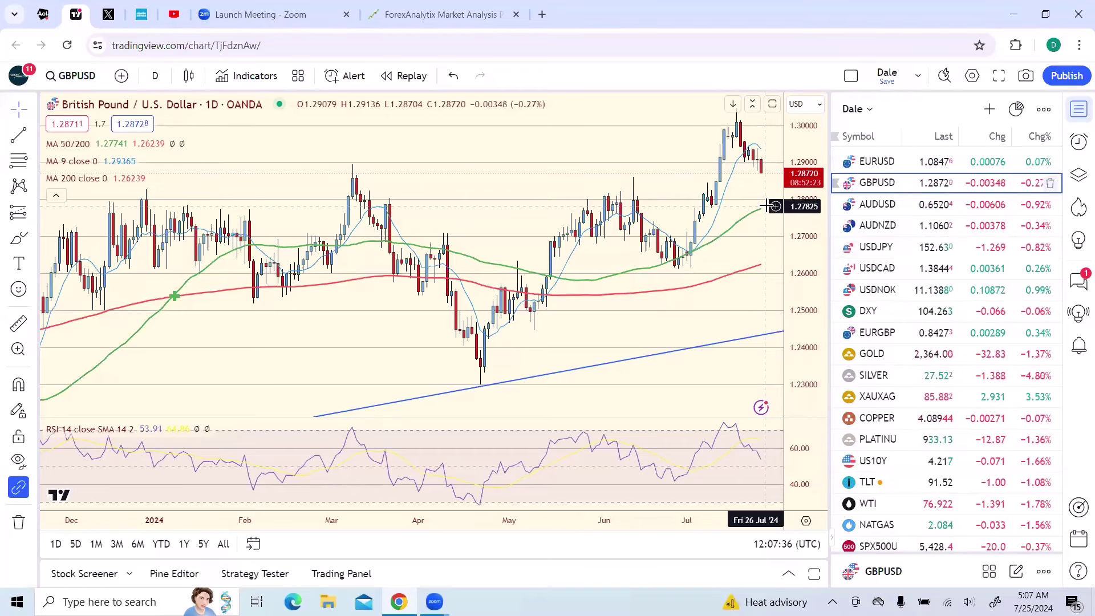
# Step: Load the daily USDCAD chart from the watchlist
pyautogui.click(869, 269)
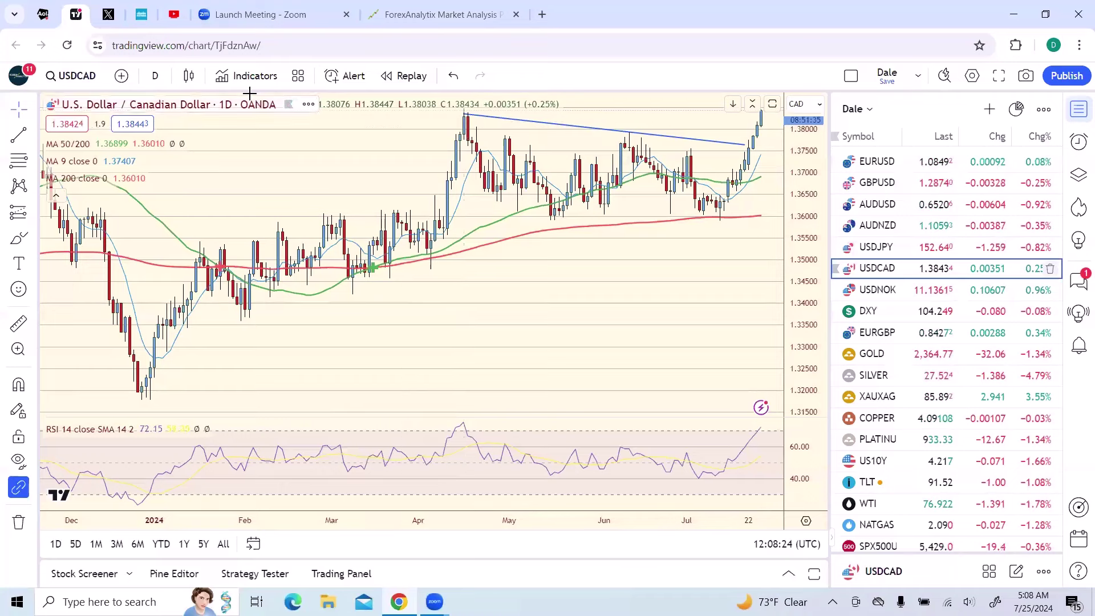
# Step: View USDCAD on 4-hour bars, then load the AUDUSD chart
pyautogui.click(156, 76)
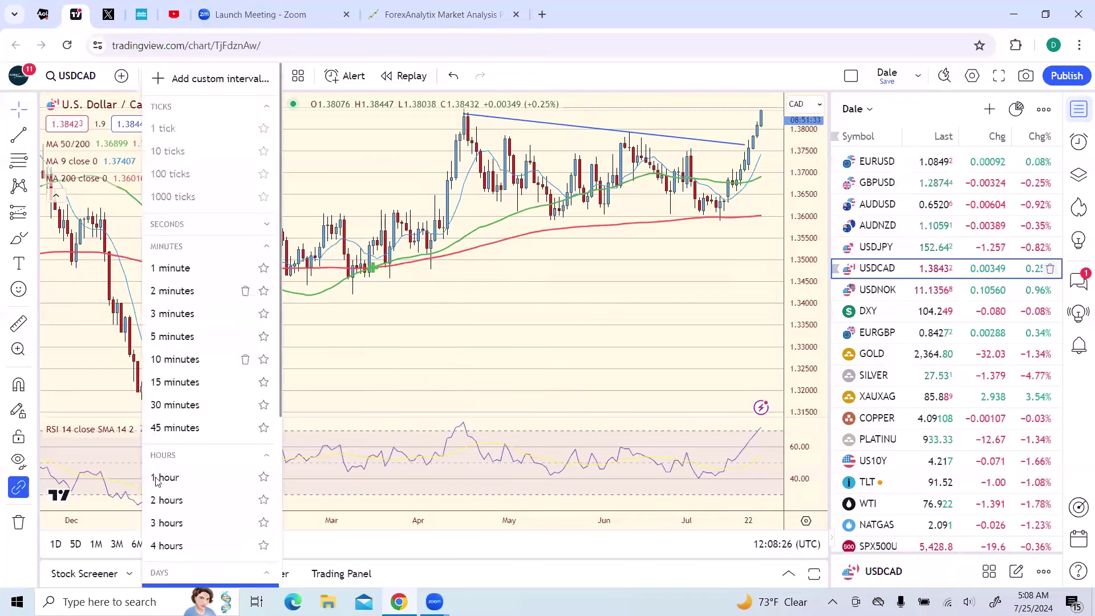
pyautogui.click(166, 545)
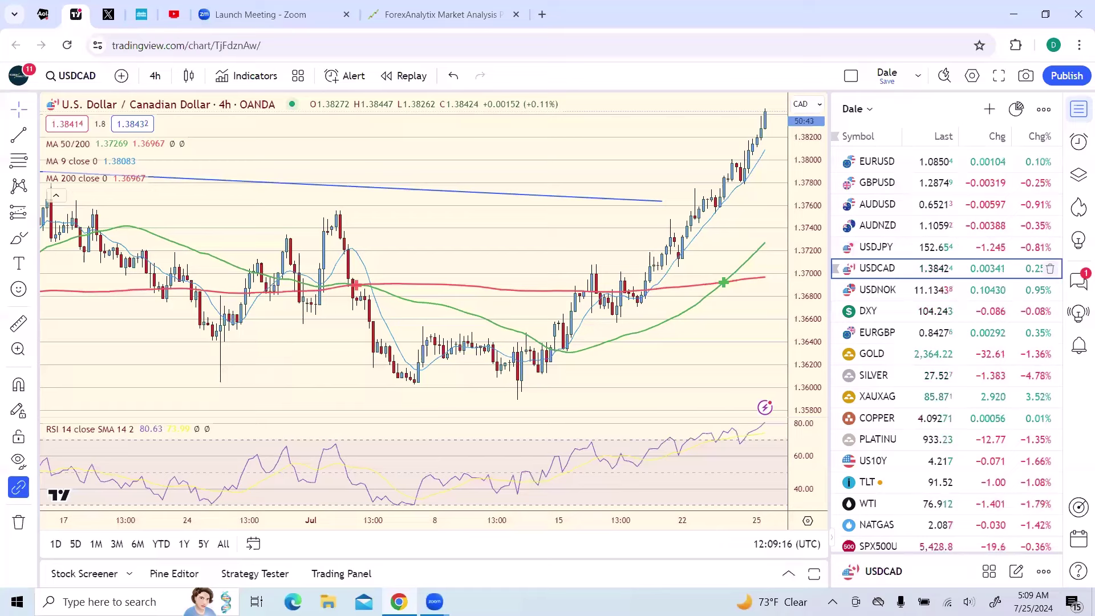
pyautogui.click(876, 203)
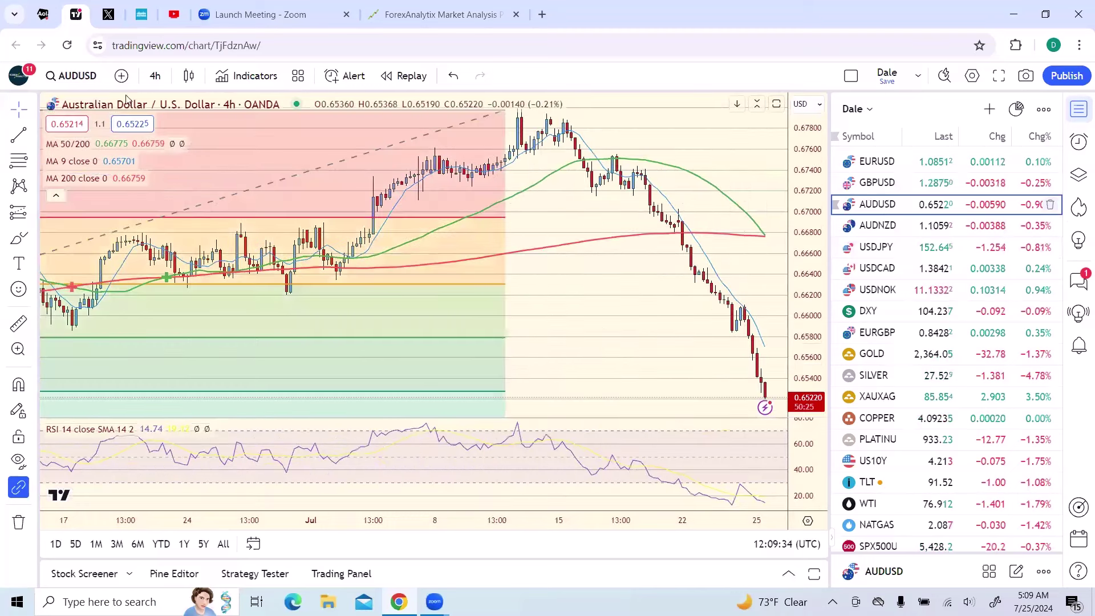
# Step: Switch the AUDUSD chart back to the 1-day interval
pyautogui.click(154, 75)
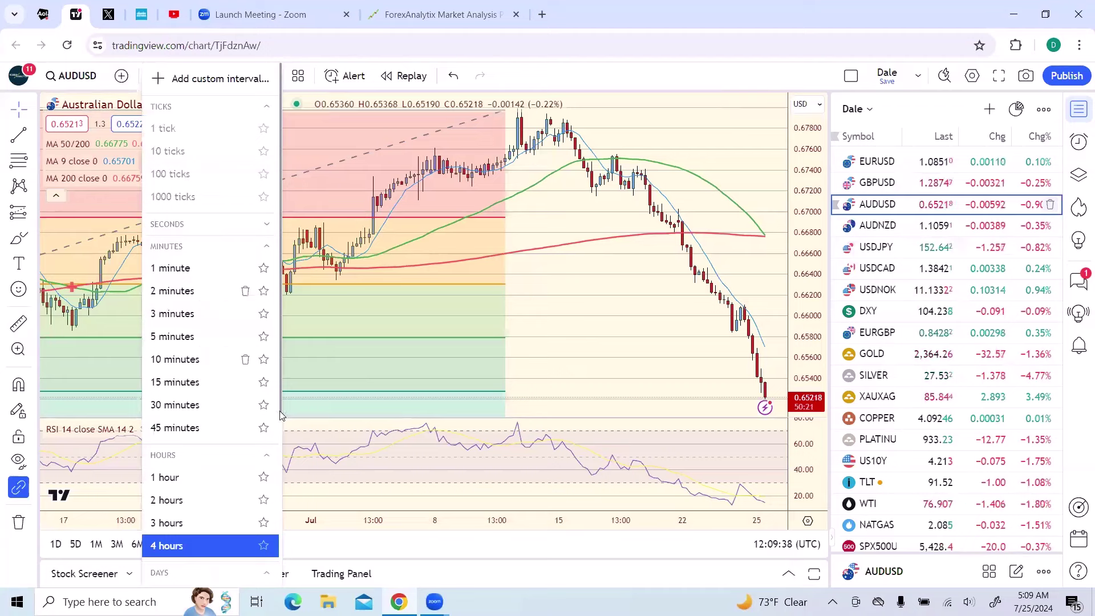
pyautogui.scroll(-3, 254, 493)
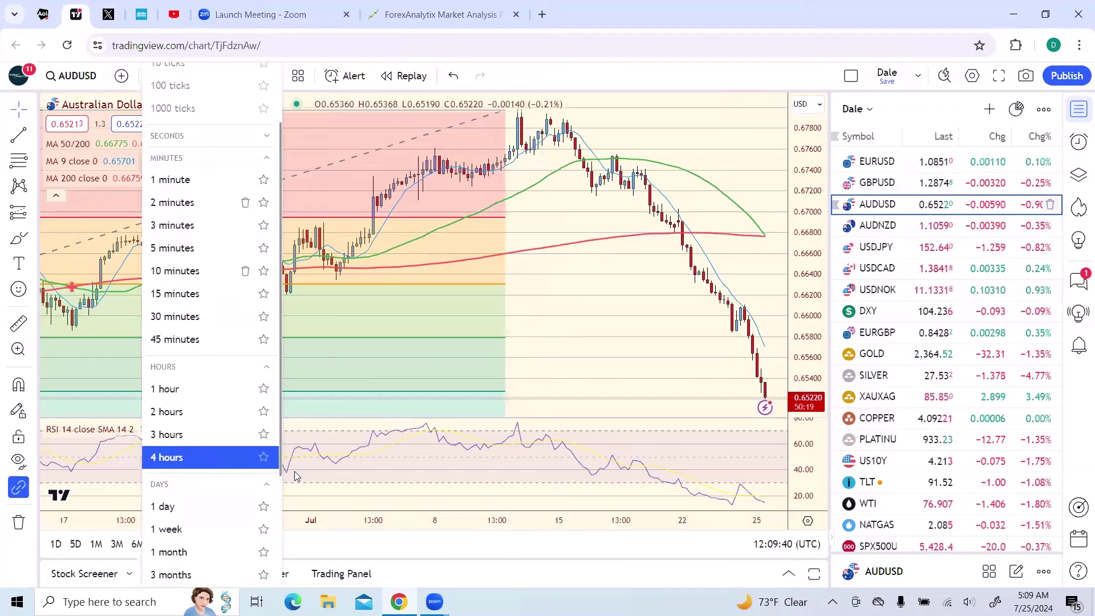
pyautogui.click(166, 513)
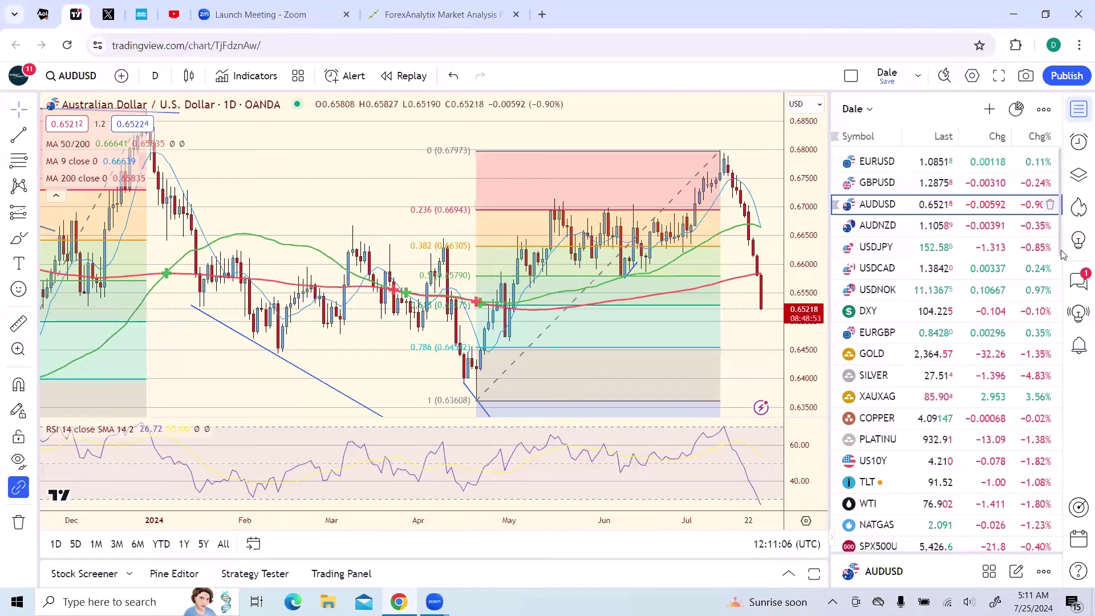
# Step: Scroll down the watchlist and load the daily iShares 20+ Year Treasury Bond ETF (TLT) chart
pyautogui.scroll(-1, 1058, 262)
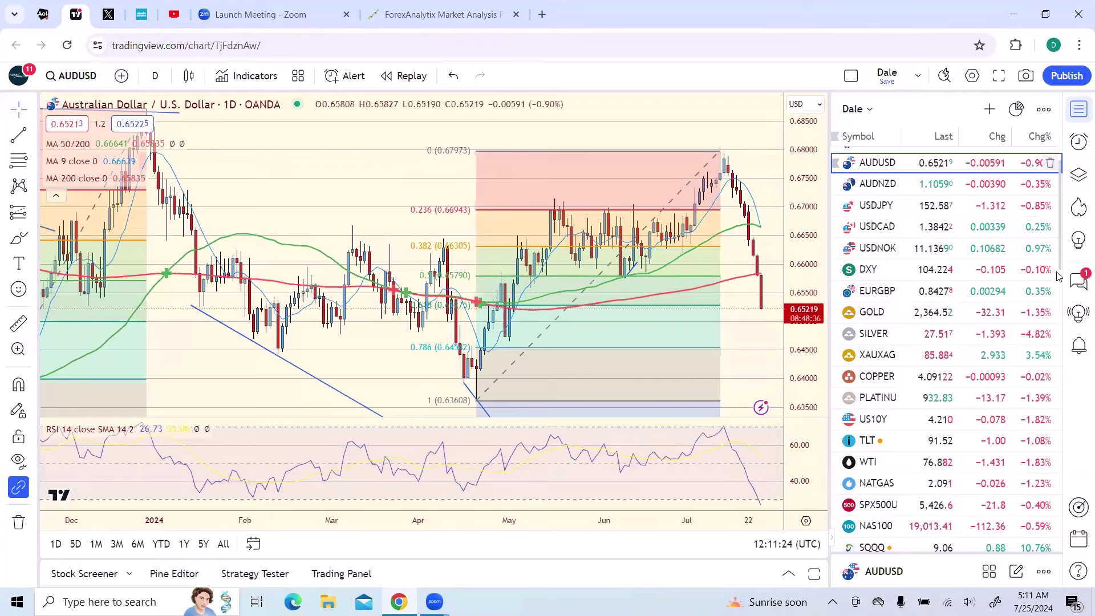
pyautogui.scroll(-1, 1058, 277)
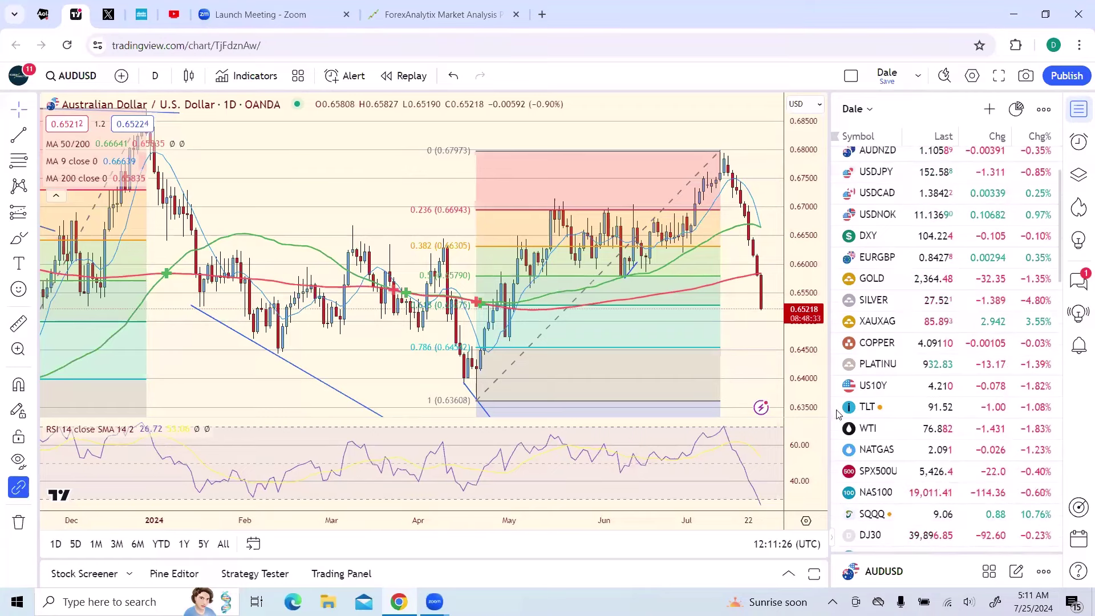
pyautogui.click(864, 408)
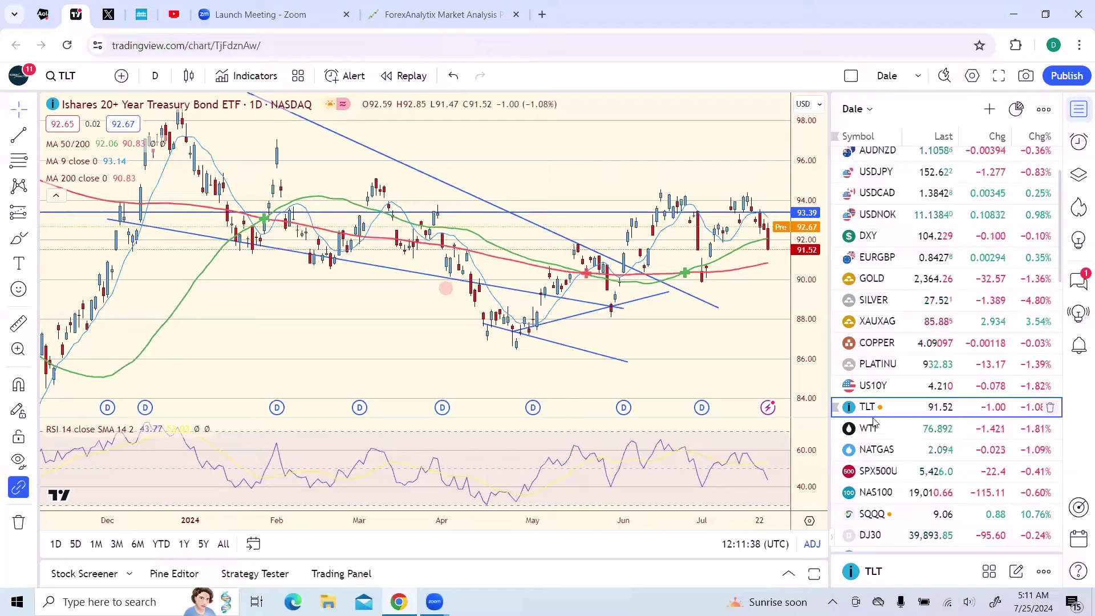
# Step: Review the US10Y yield chart, then load the daily XAUXAG Gold/Silver ratio chart
pyautogui.click(883, 387)
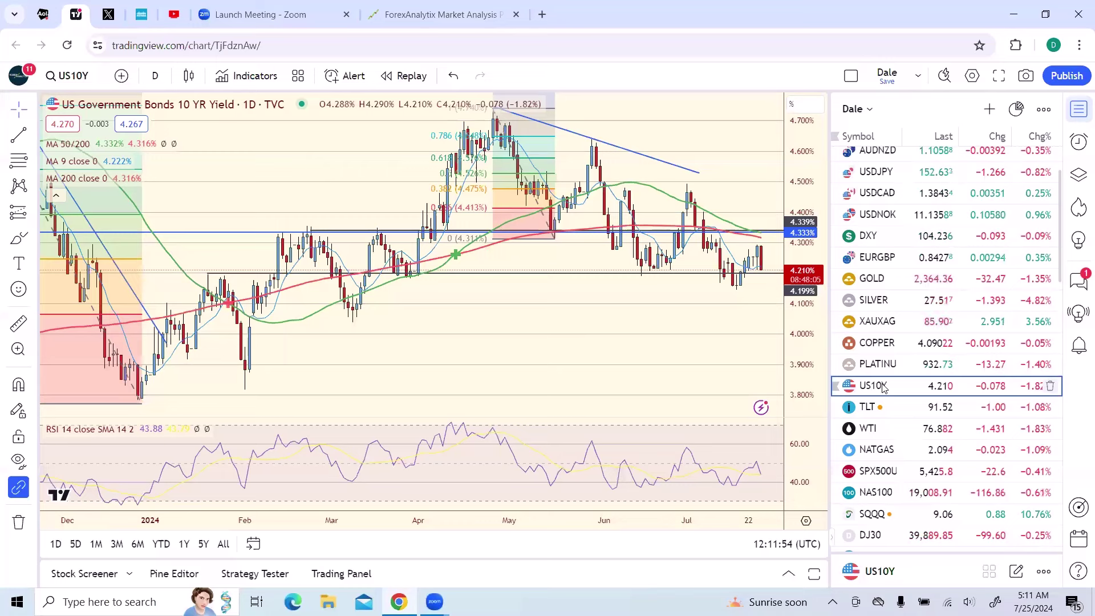
pyautogui.click(891, 320)
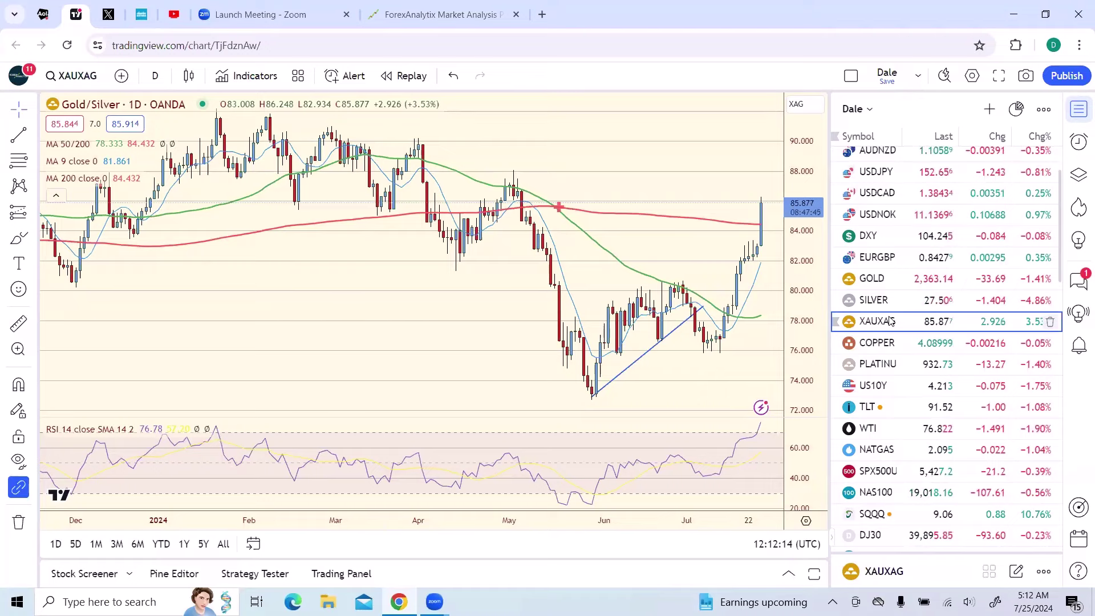
# Step: Look over the COPPER chart, then load the daily WTI crude oil chart
pyautogui.click(893, 346)
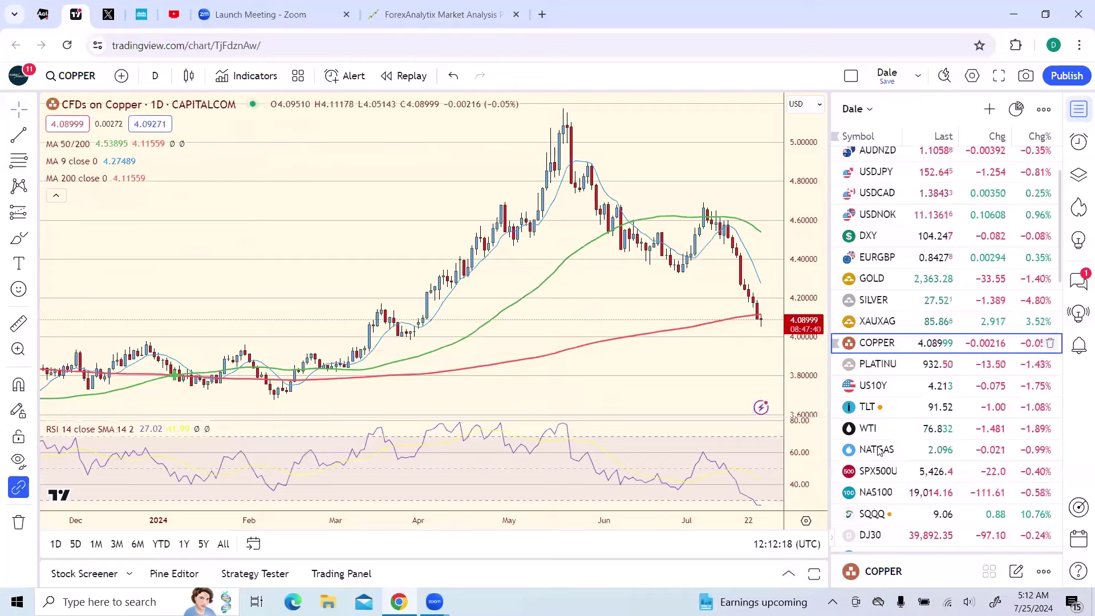
pyautogui.click(879, 428)
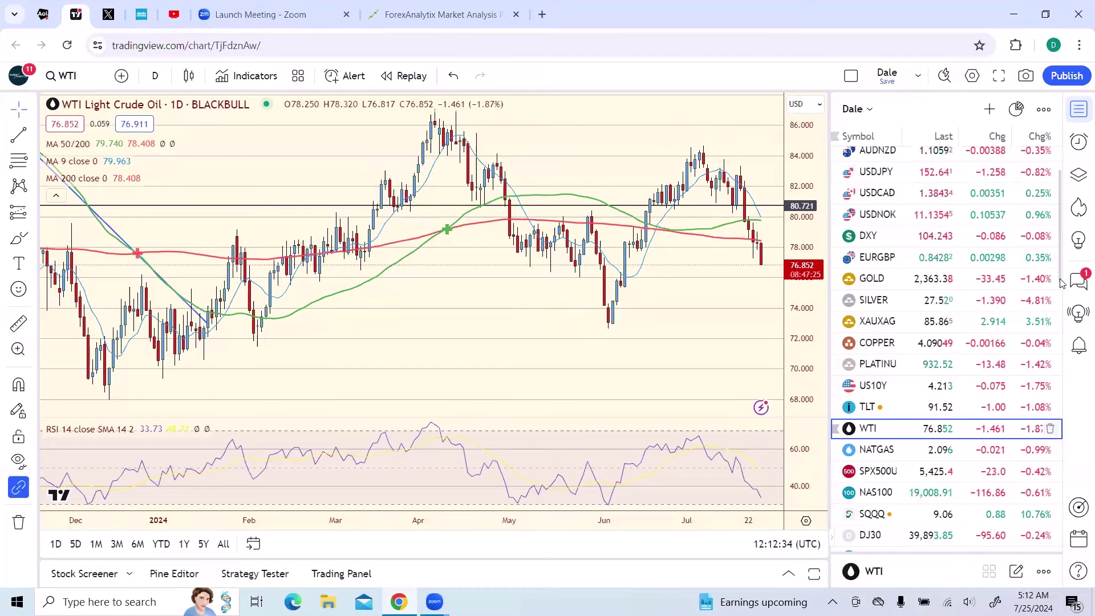
# Step: Scroll further down the watchlist and load the daily USDCNH chart
pyautogui.moveTo(1061, 283); pyautogui.dragTo(1006, 534)
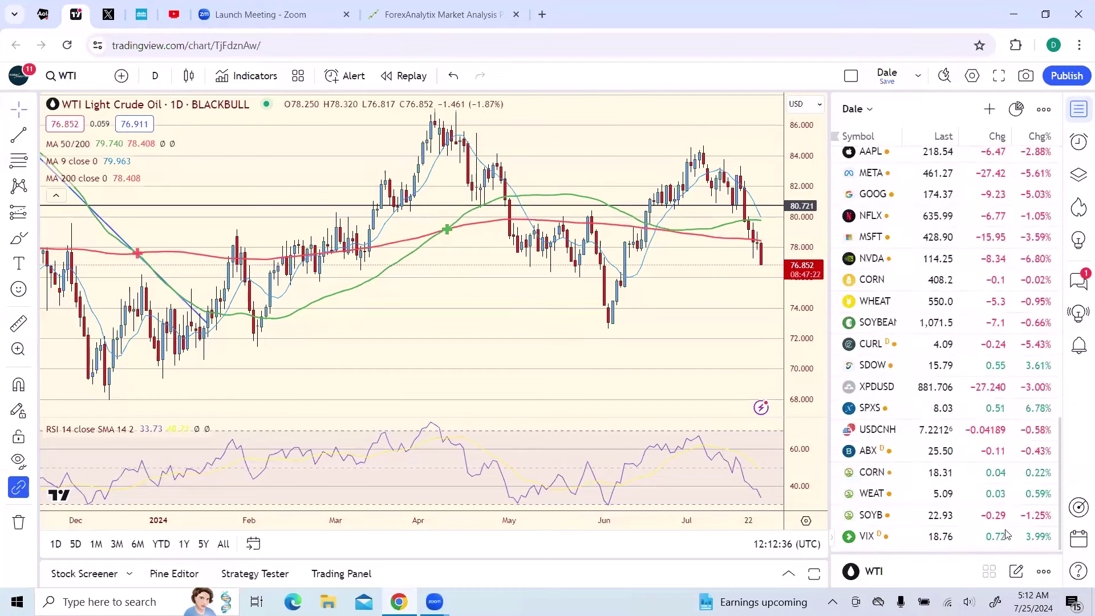
pyautogui.click(908, 436)
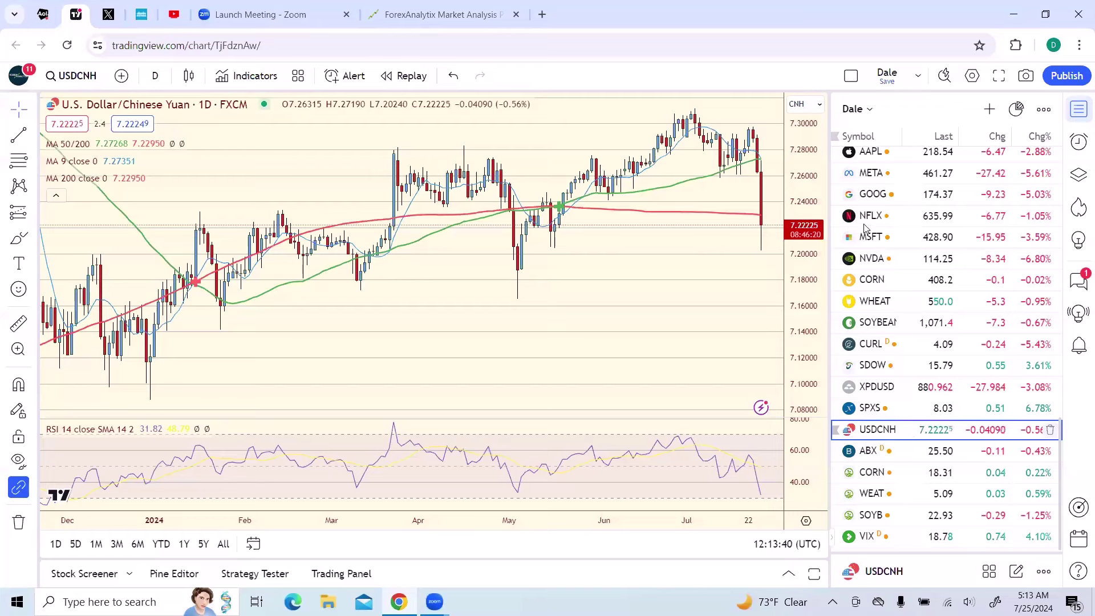
# Step: Load the GOOG, META, AAPL and NVDA daily charts one after another
pyautogui.click(881, 191)
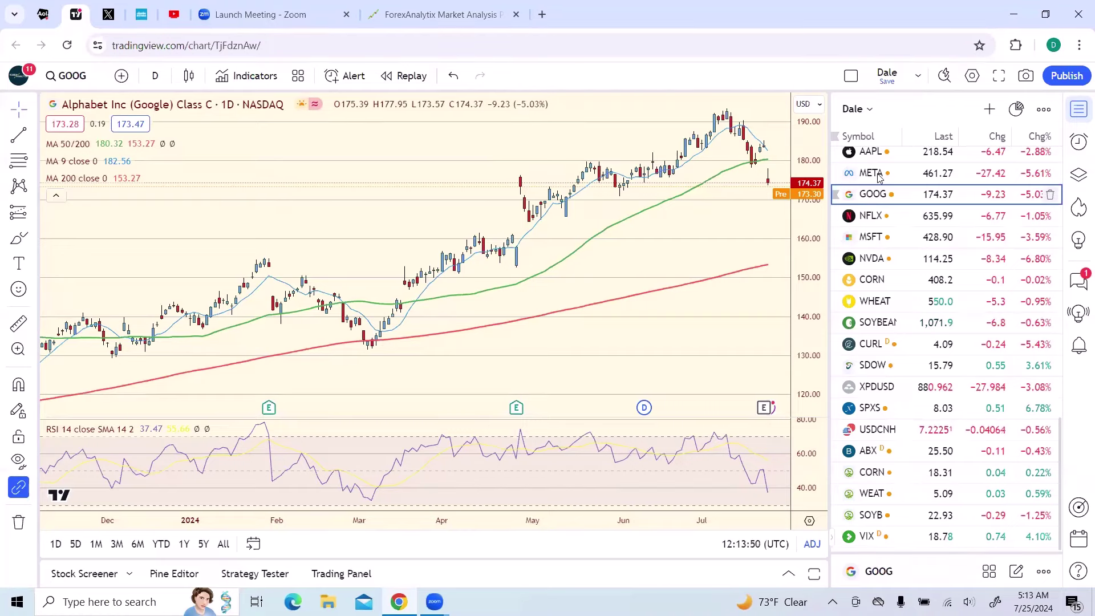
pyautogui.click(872, 174)
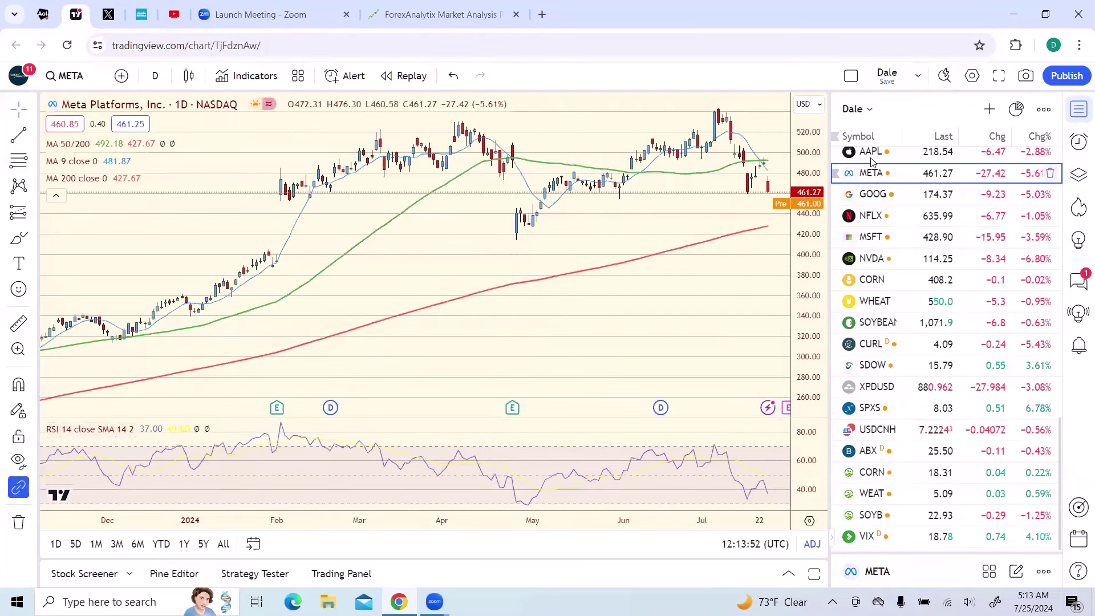
pyautogui.click(869, 151)
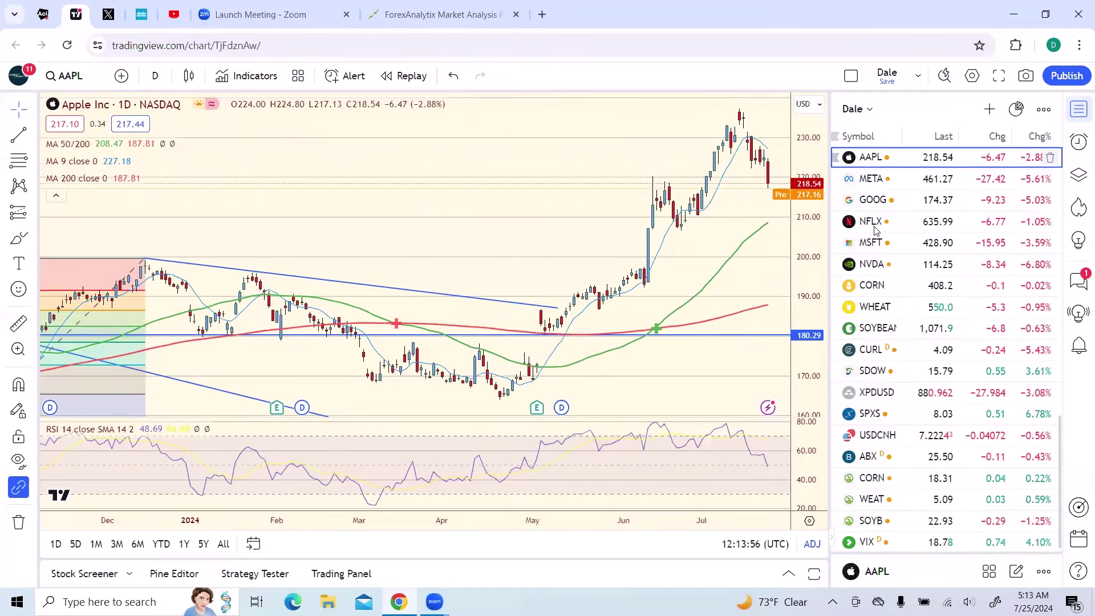
pyautogui.click(871, 266)
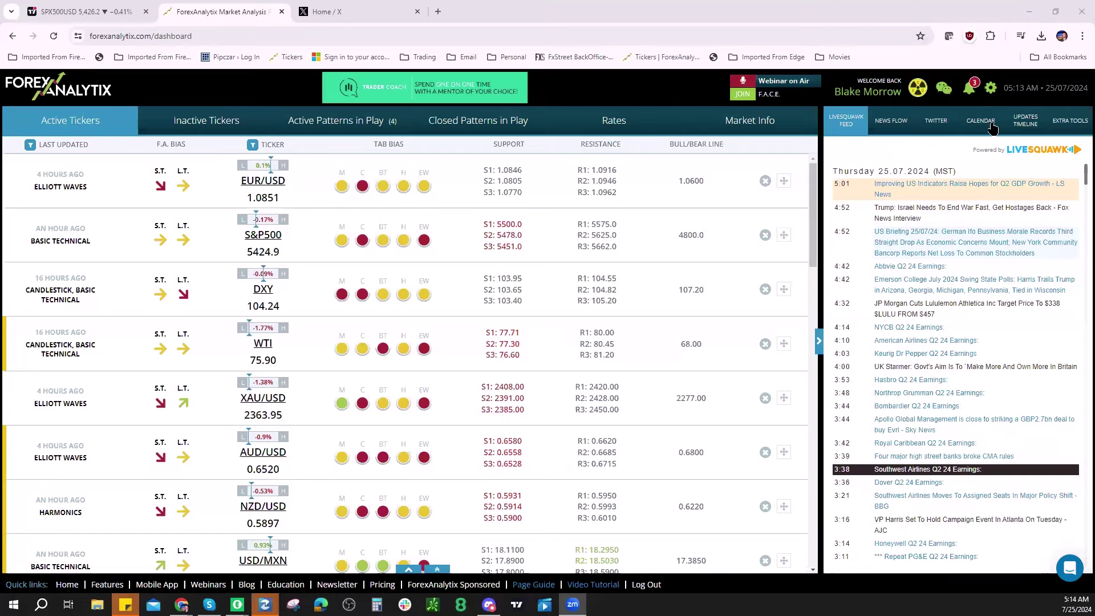
# Step: Switch the panel to Updates Timeline, glance at USD/MXN, then open the S&P500 Basic Technical update
pyautogui.click(989, 127)
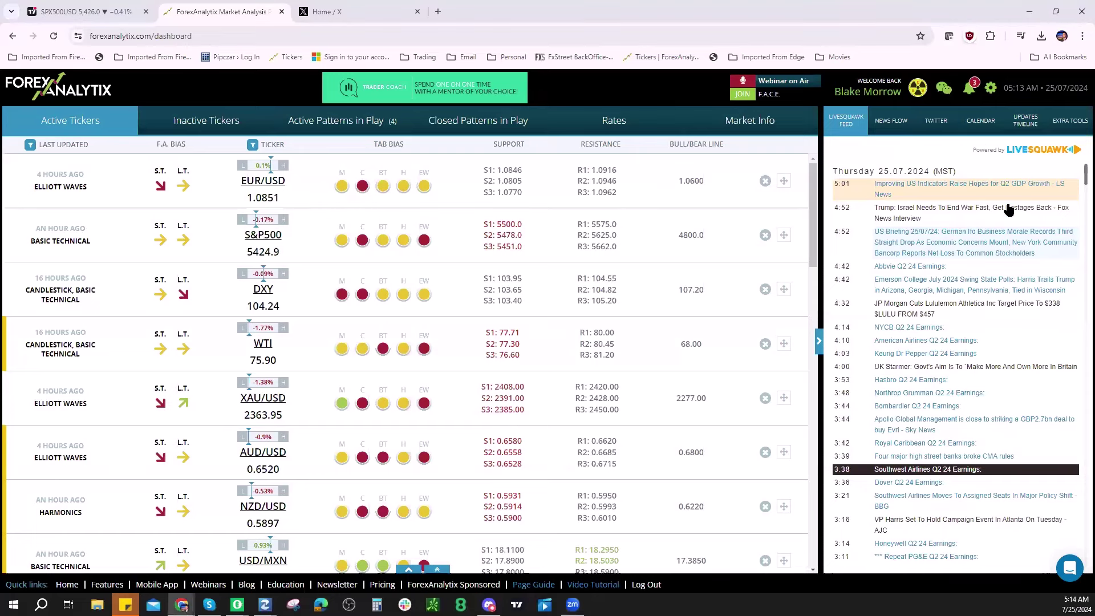
pyautogui.click(1025, 120)
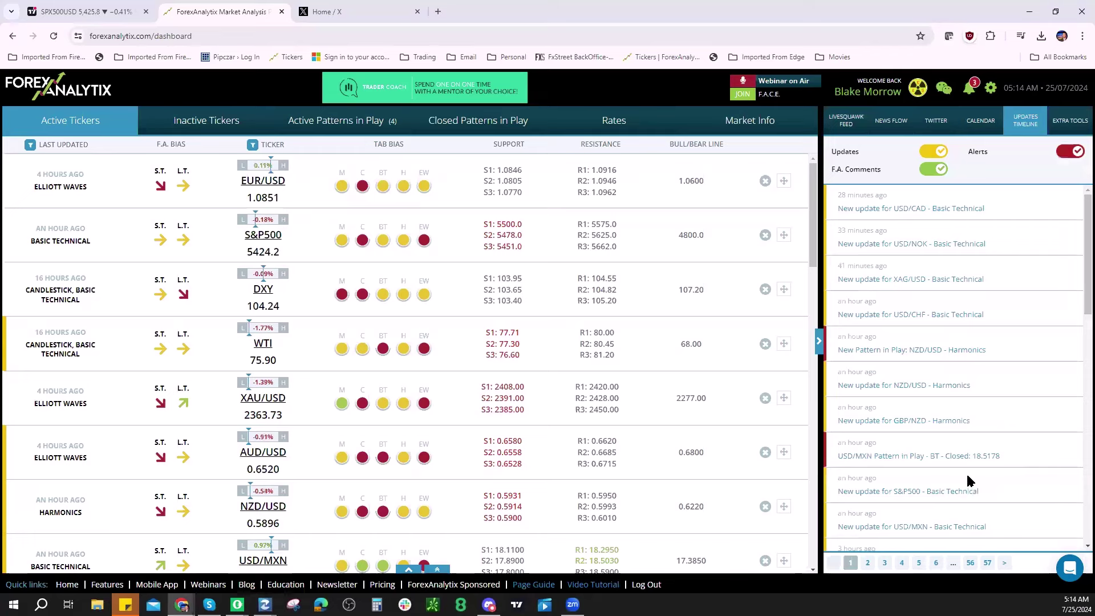
pyautogui.click(969, 456)
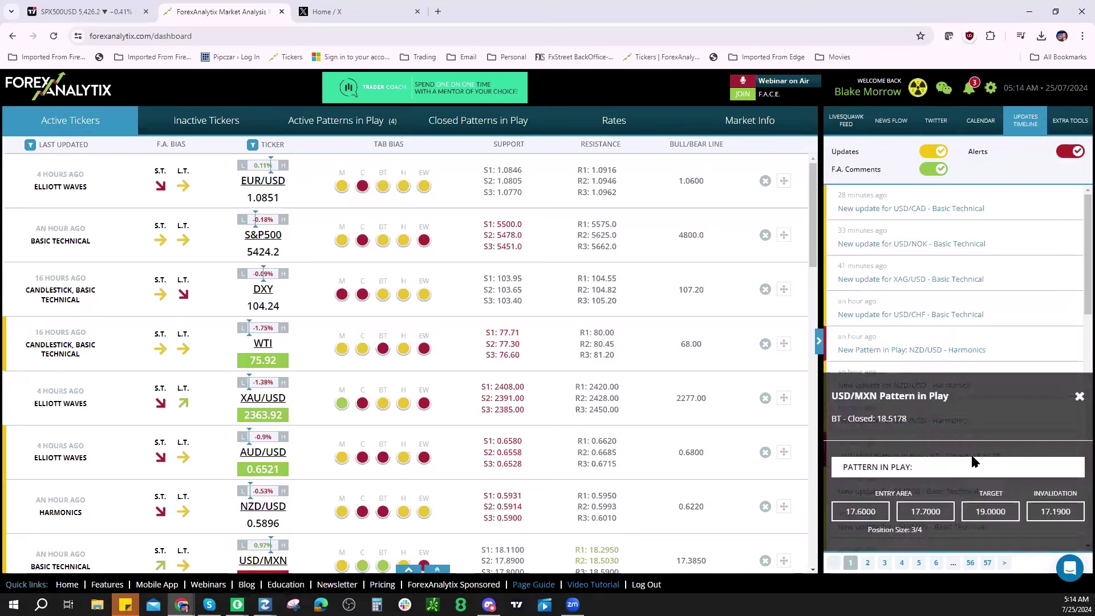
pyautogui.click(1072, 400)
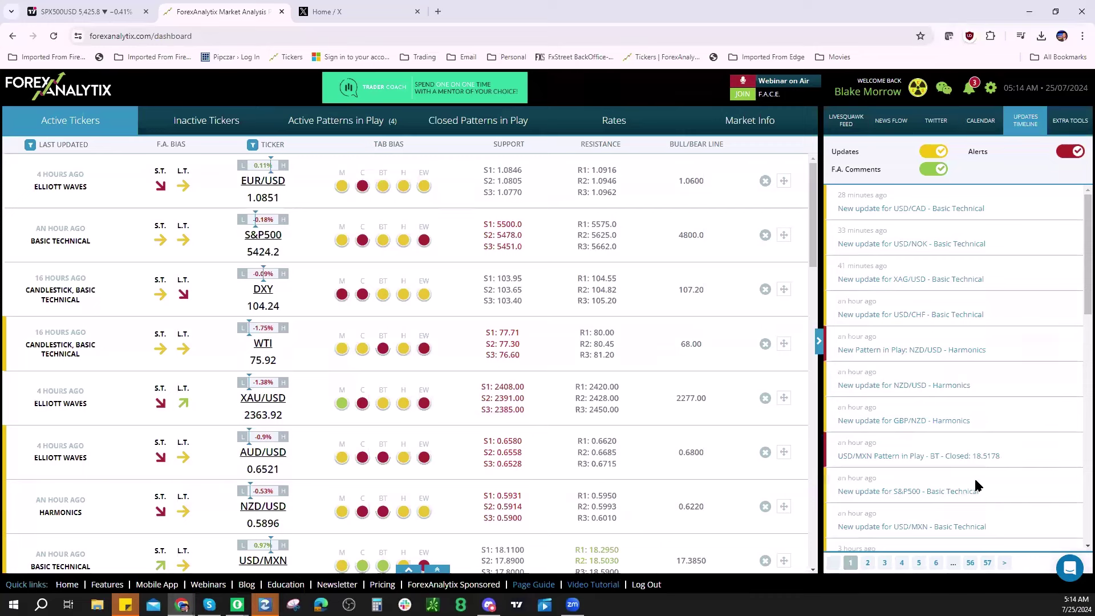
pyautogui.click(941, 495)
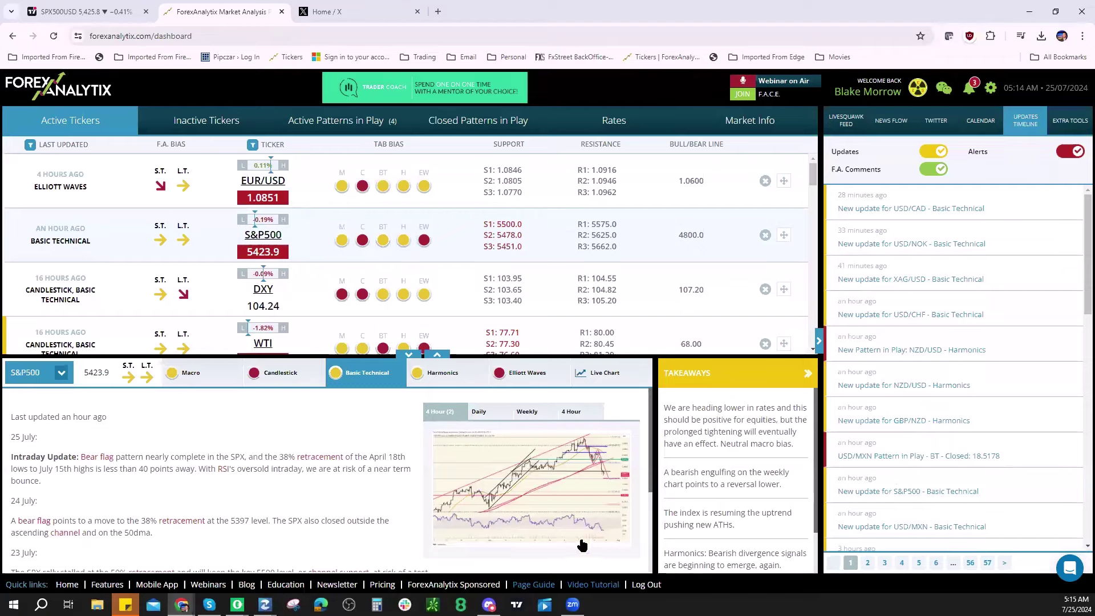
# Step: Enlarge the S&P 500 analysis chart, then switch to the TradingView SPX500USD daily chart
pyautogui.click(582, 509)
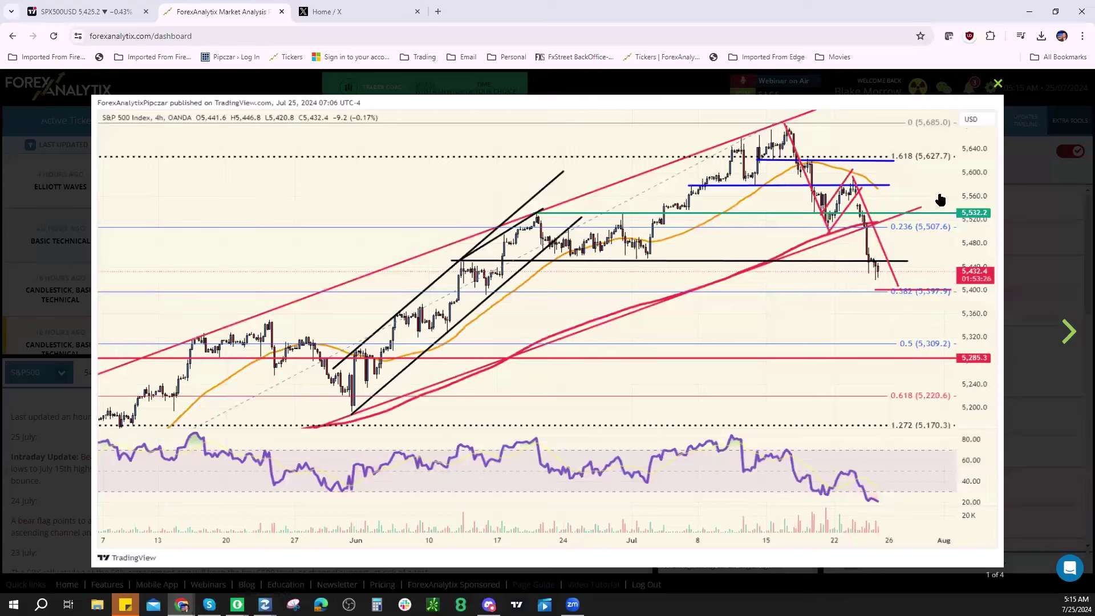
pyautogui.click(86, 11)
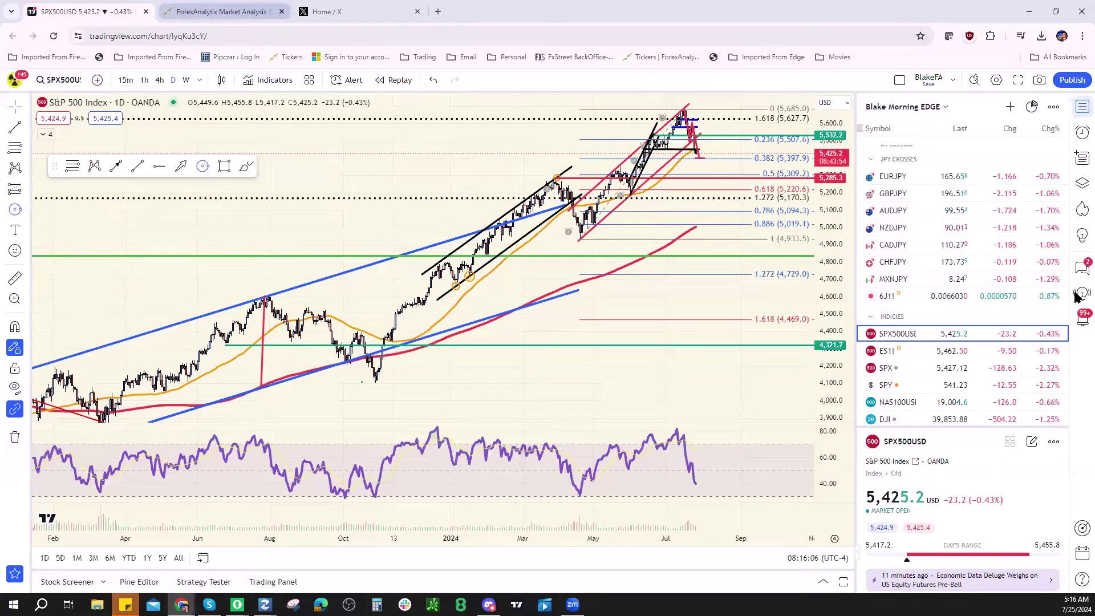
# Step: Scroll the ForexAnalytix economic calendar through Friday July 26, then return to the TradingView S&P 500 chart
pyautogui.click(244, 17)
pyautogui.click(980, 121)
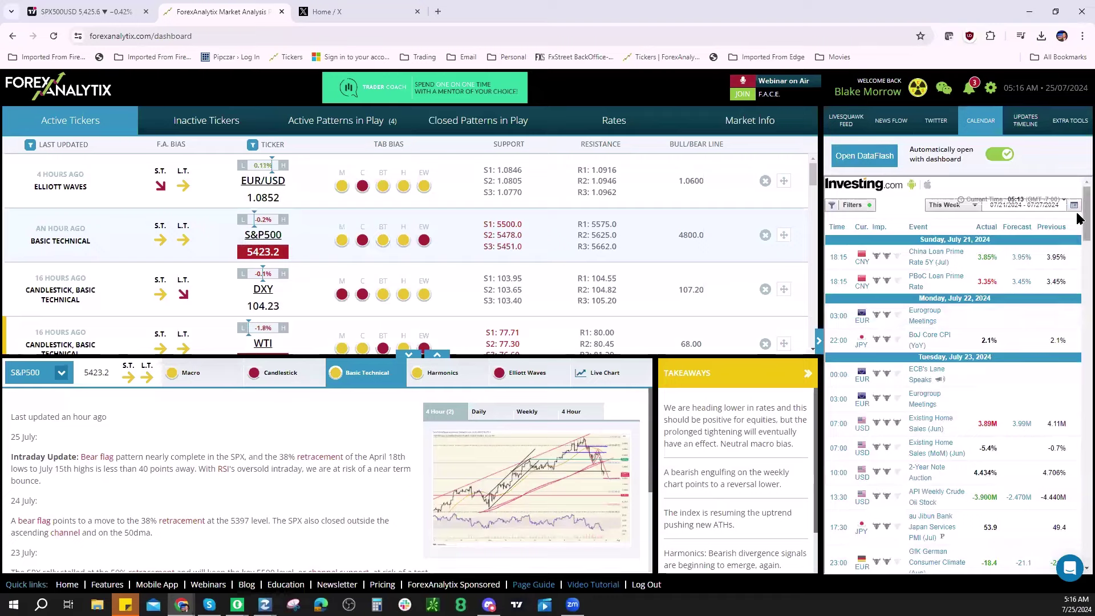
pyautogui.scroll(-3, 1079, 302)
pyautogui.scroll(-10, 1080, 302)
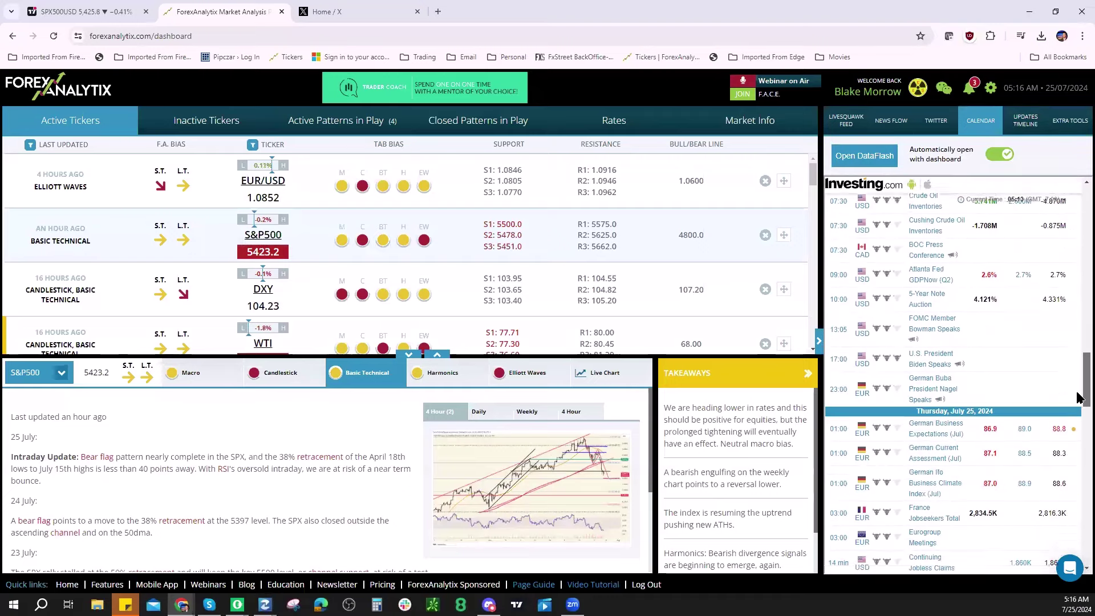
pyautogui.scroll(-5, 952, 382)
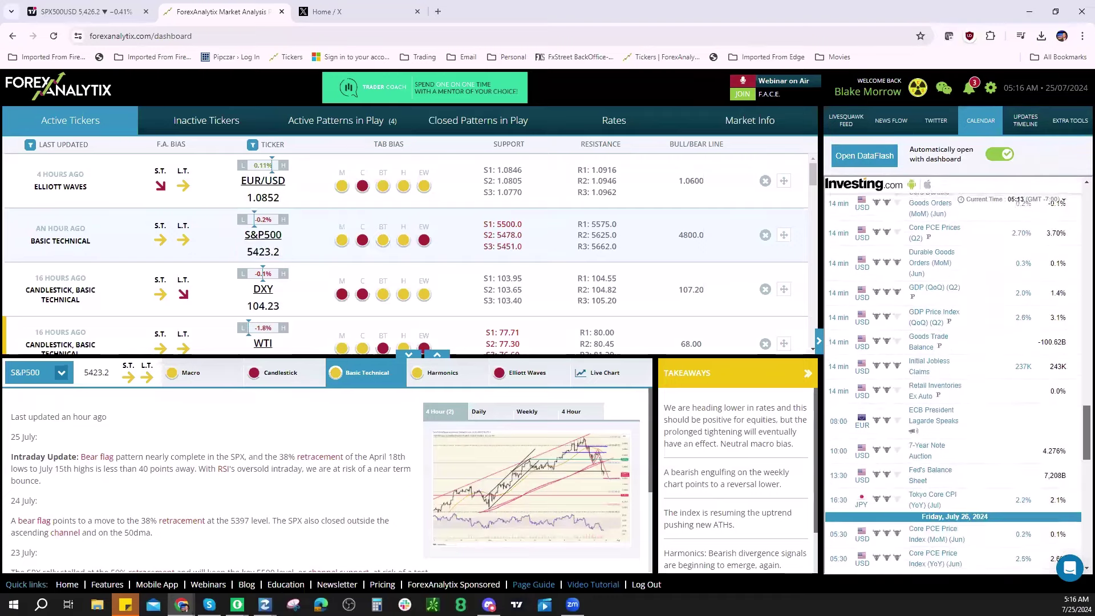
pyautogui.scroll(-2, 1078, 446)
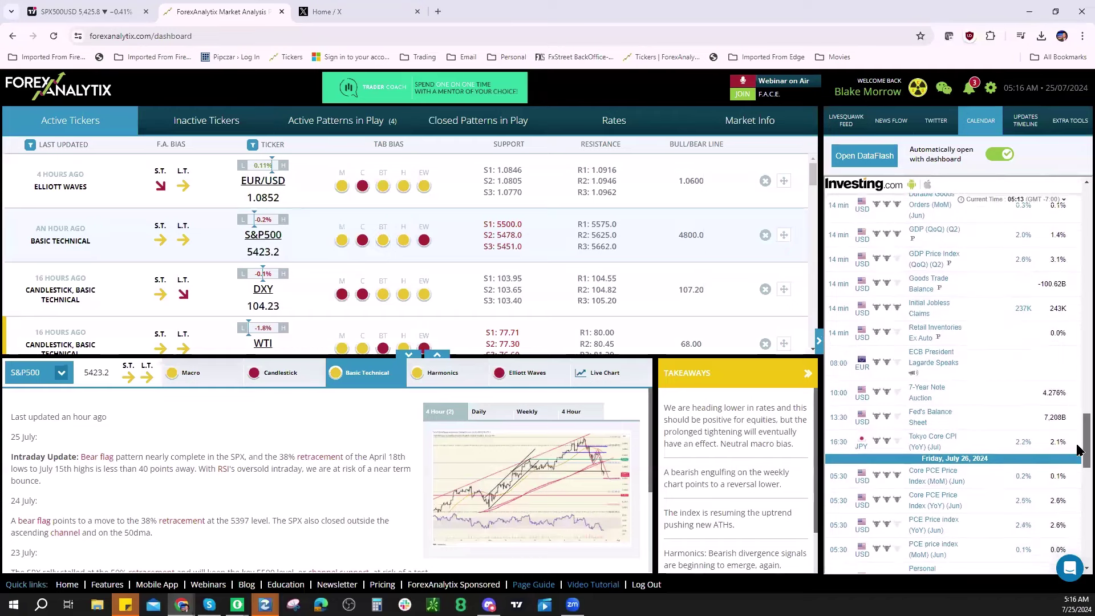
pyautogui.scroll(-5, 1077, 450)
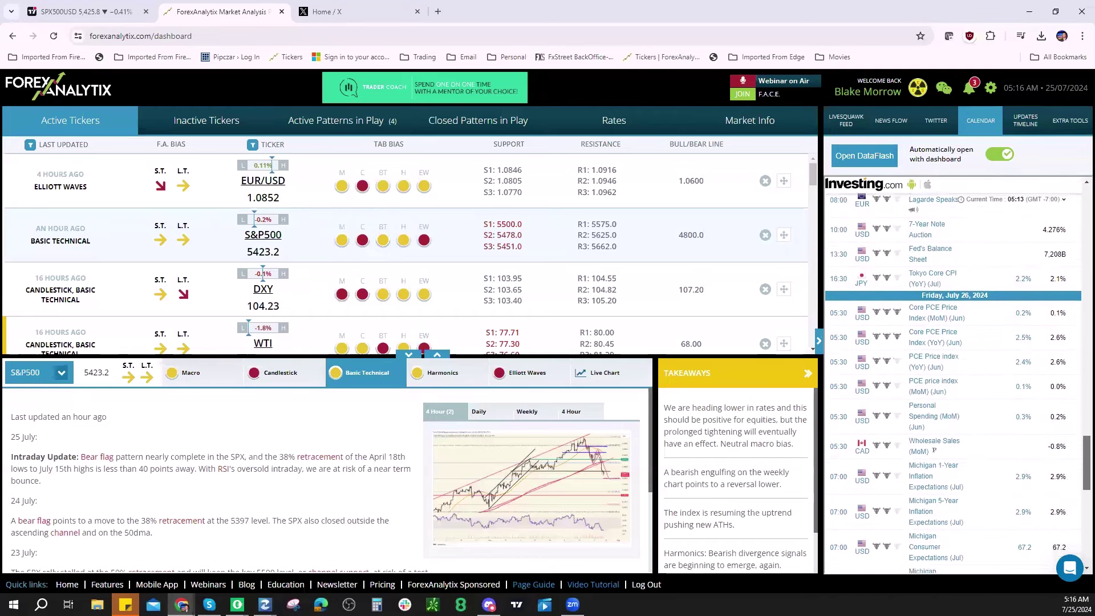
pyautogui.scroll(-1, 1080, 471)
pyautogui.scroll(10, 1080, 456)
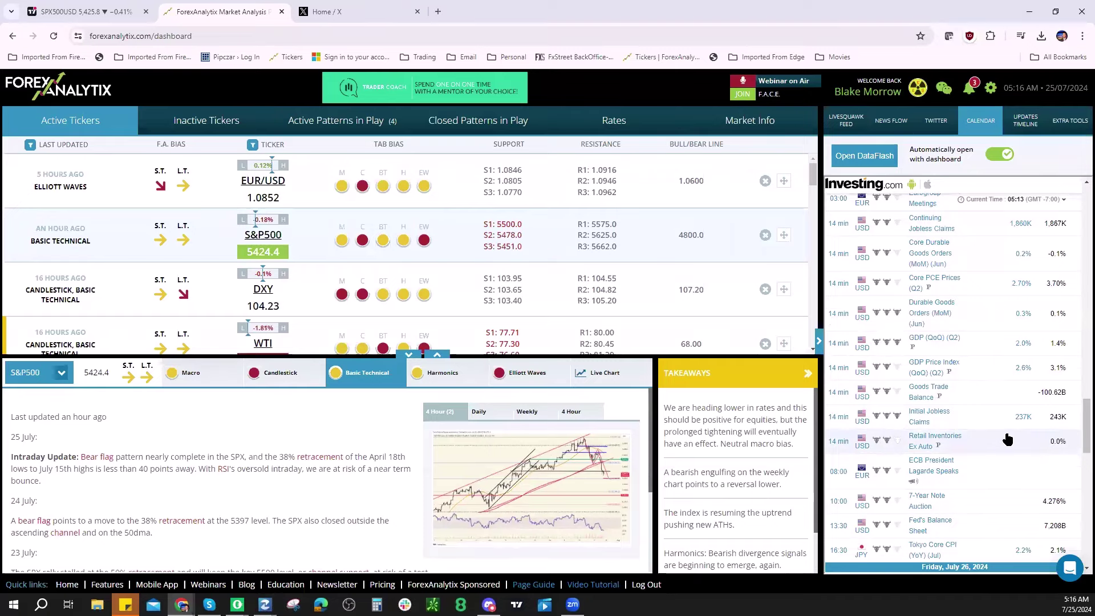
pyautogui.click(111, 16)
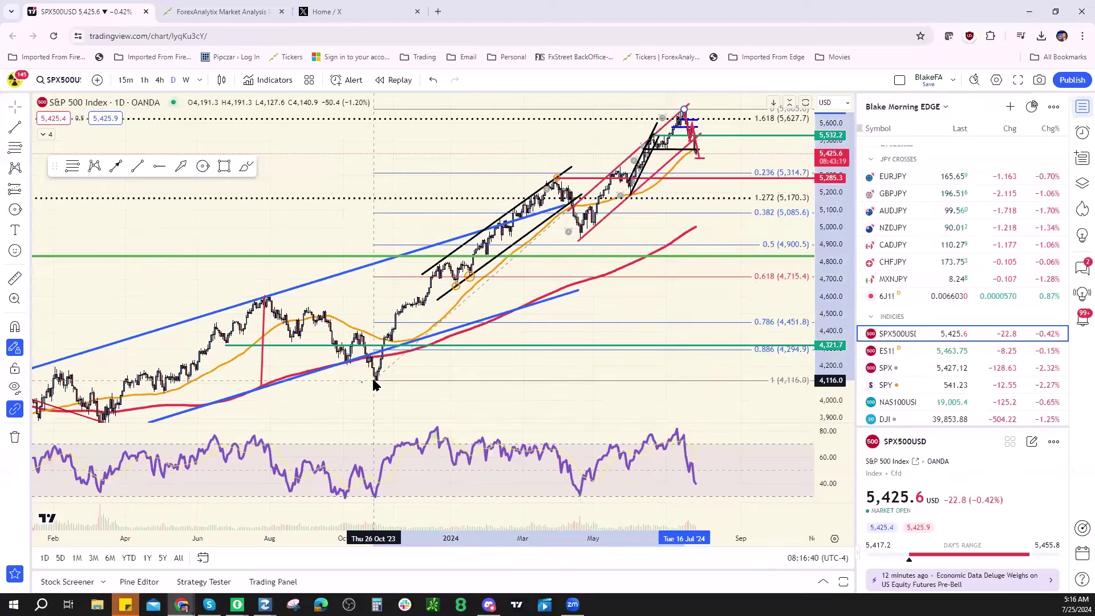
# Step: Move the Fibonacci retracement's lower anchor from the October 2023 low to the 19 April low
pyautogui.moveTo(374, 386); pyautogui.dragTo(375, 382)
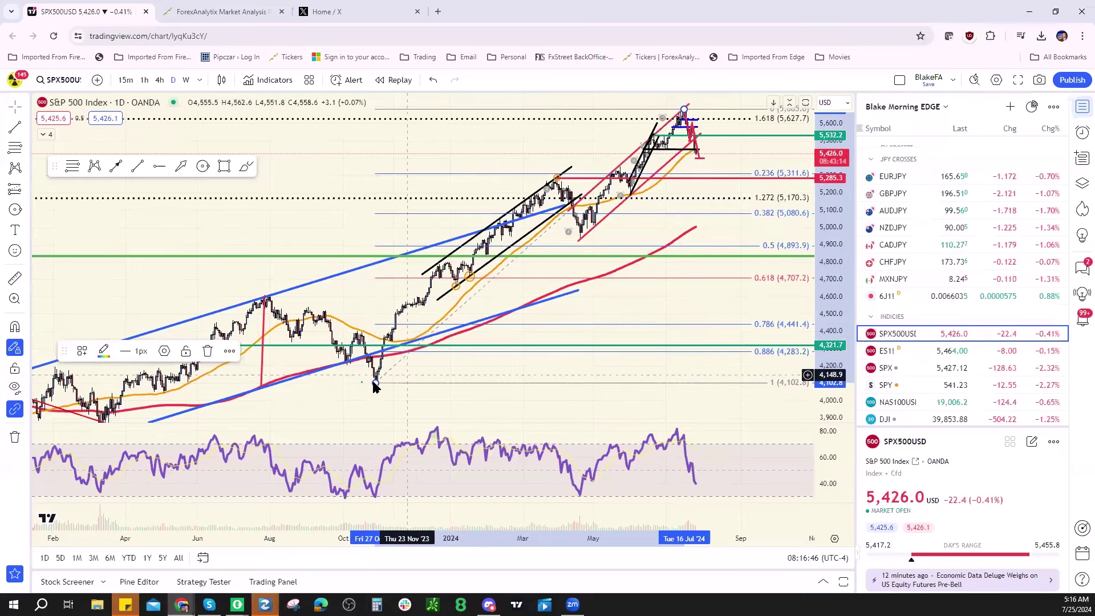
pyautogui.moveTo(375, 382); pyautogui.dragTo(581, 232)
pyautogui.moveTo(582, 239); pyautogui.dragTo(579, 240)
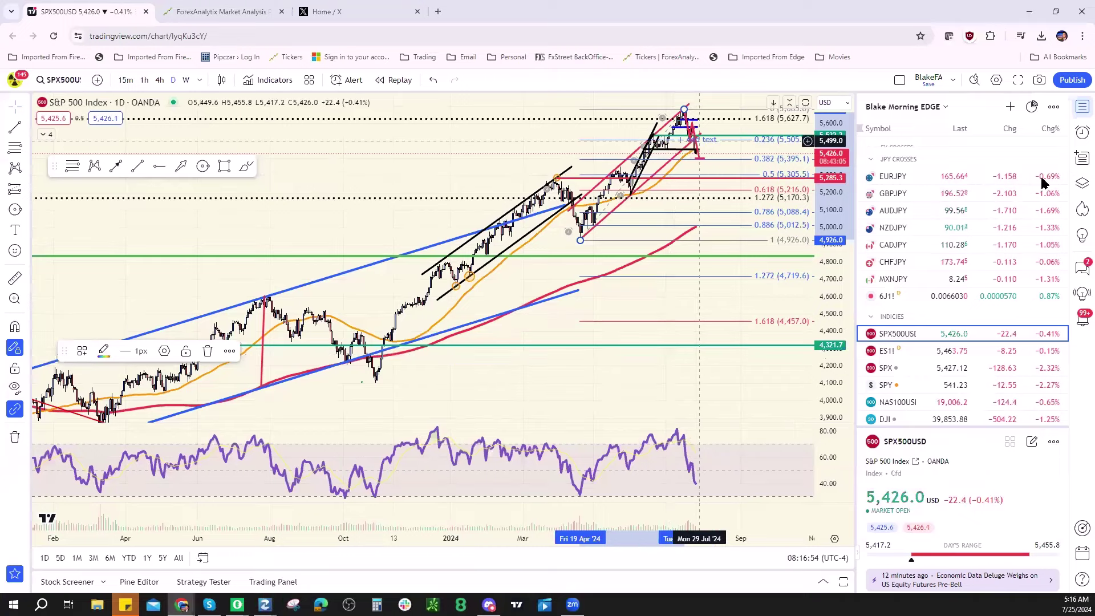
# Step: Load the daily USDJPY chart from the FX pairs and zoom out to show candles back to 2022
pyautogui.scroll(10, 999, 308)
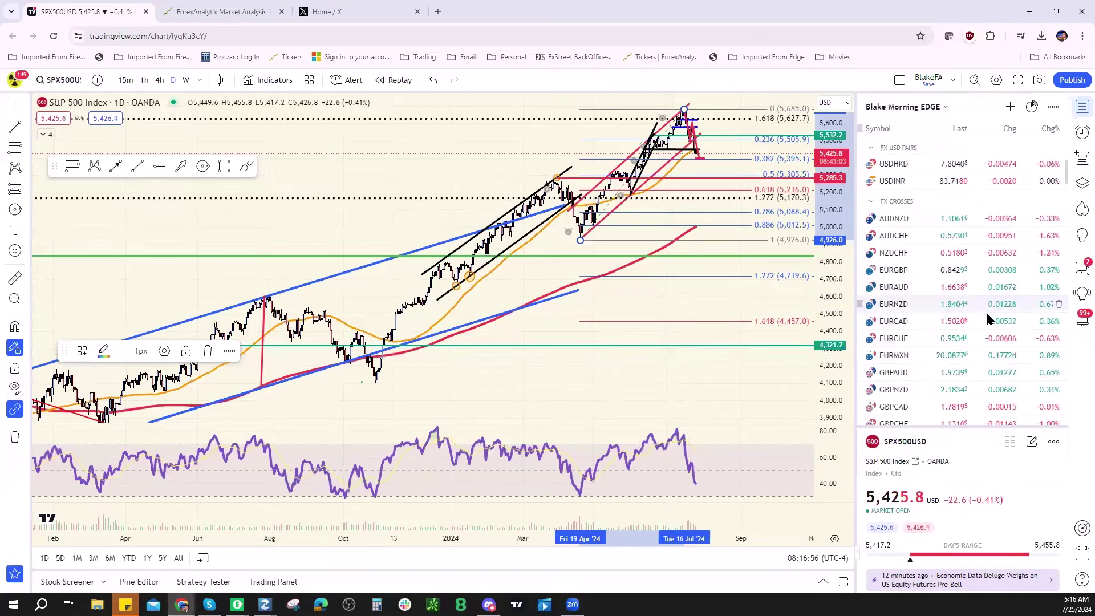
pyautogui.scroll(4, 975, 319)
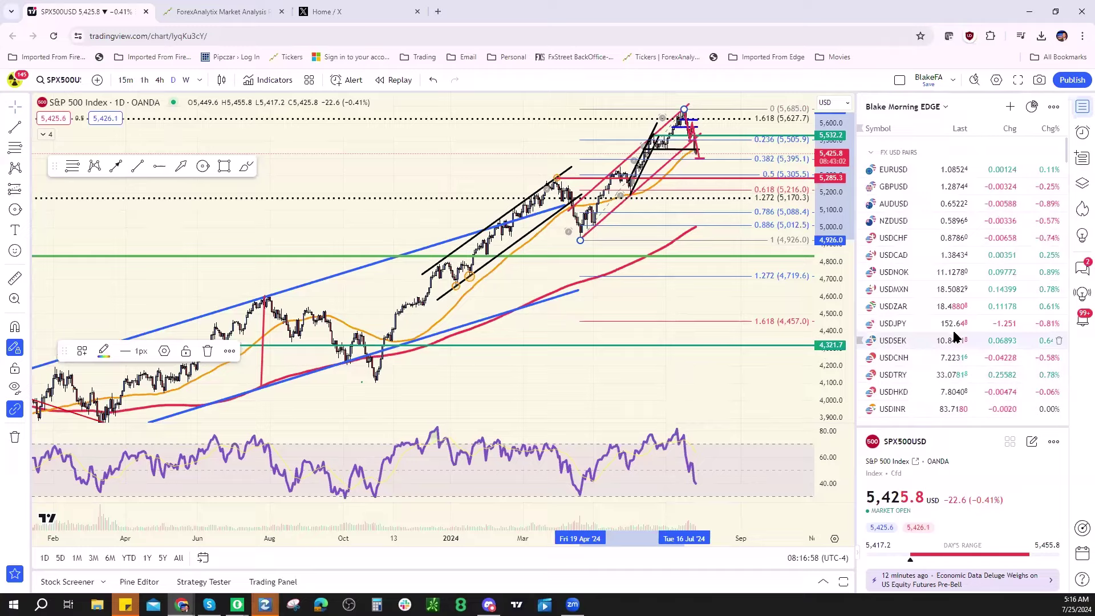
pyautogui.click(954, 326)
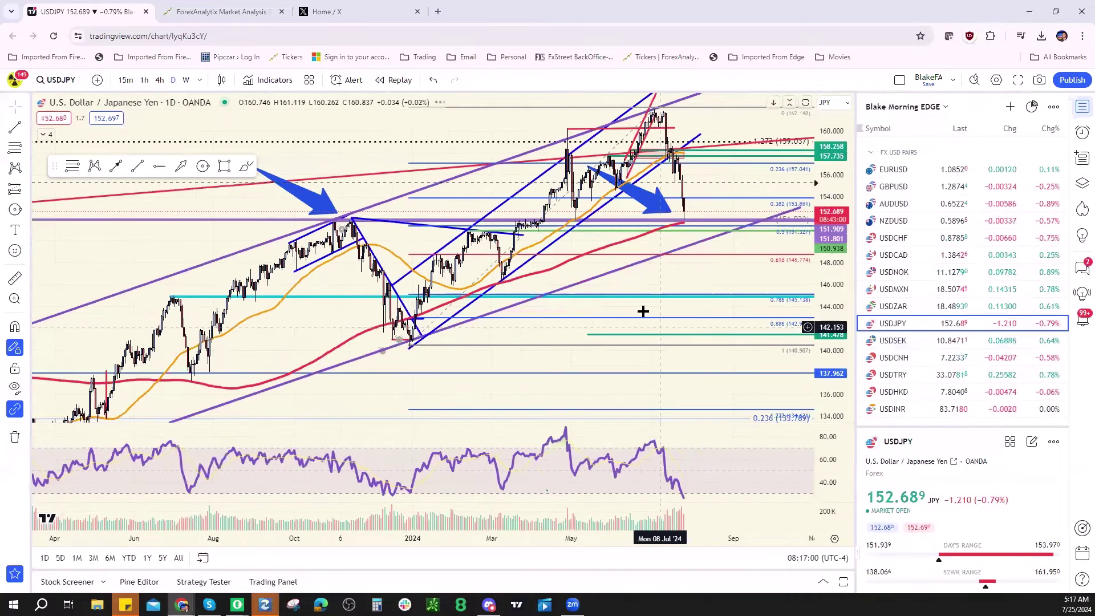
pyautogui.scroll(-5, 644, 313)
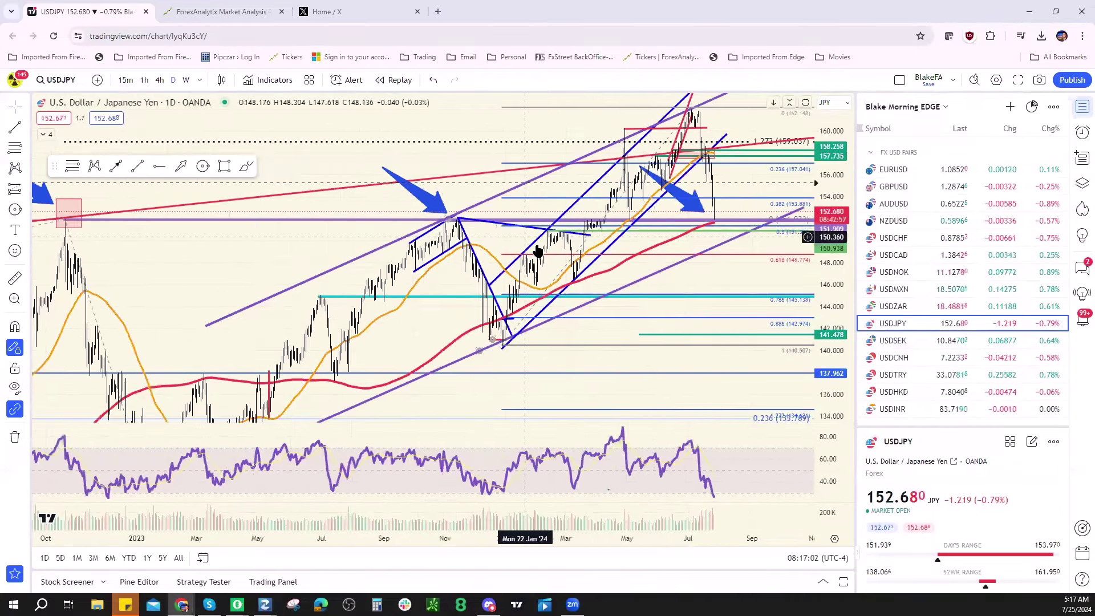
pyautogui.scroll(-5, 537, 249)
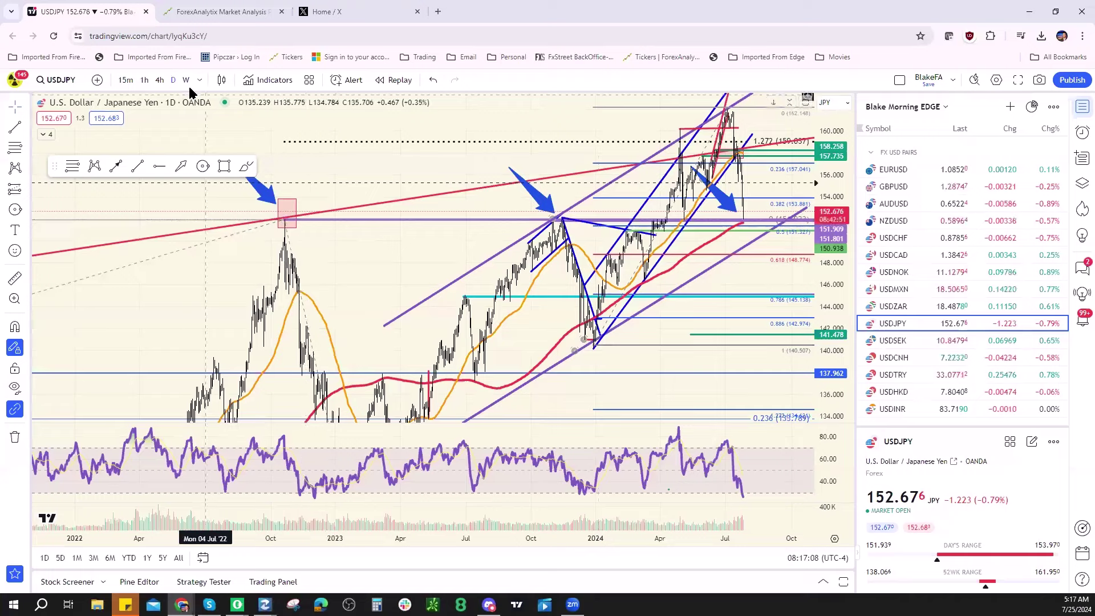
# Step: Switch the chart to the ICE USDJPY feed on weekly candles and compress the price scale
pyautogui.click(67, 80)
pyautogui.write('I')
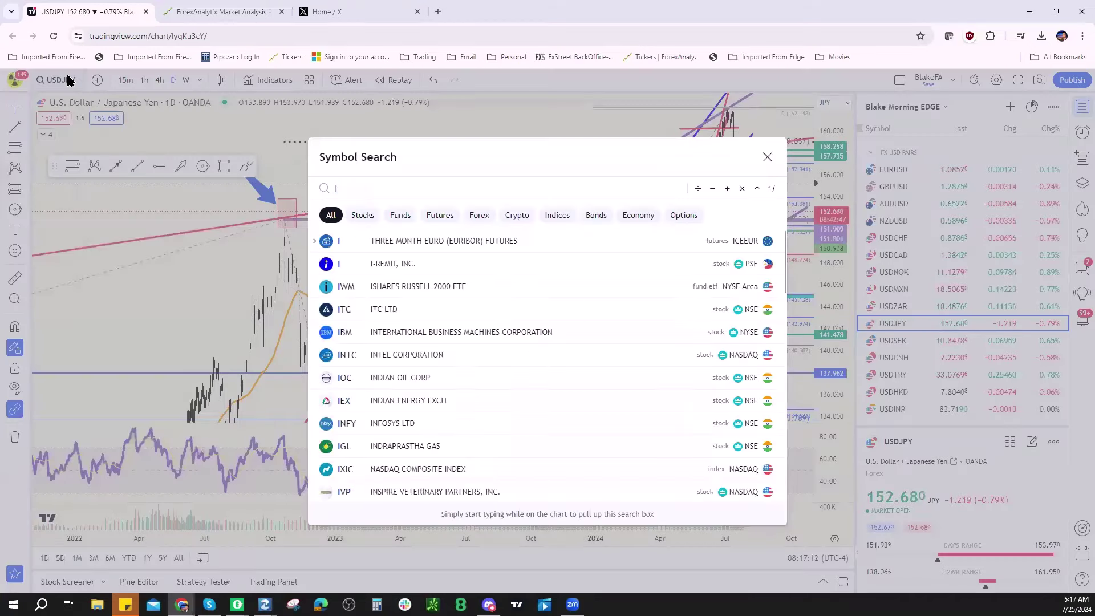
pyautogui.write('USDJPY')
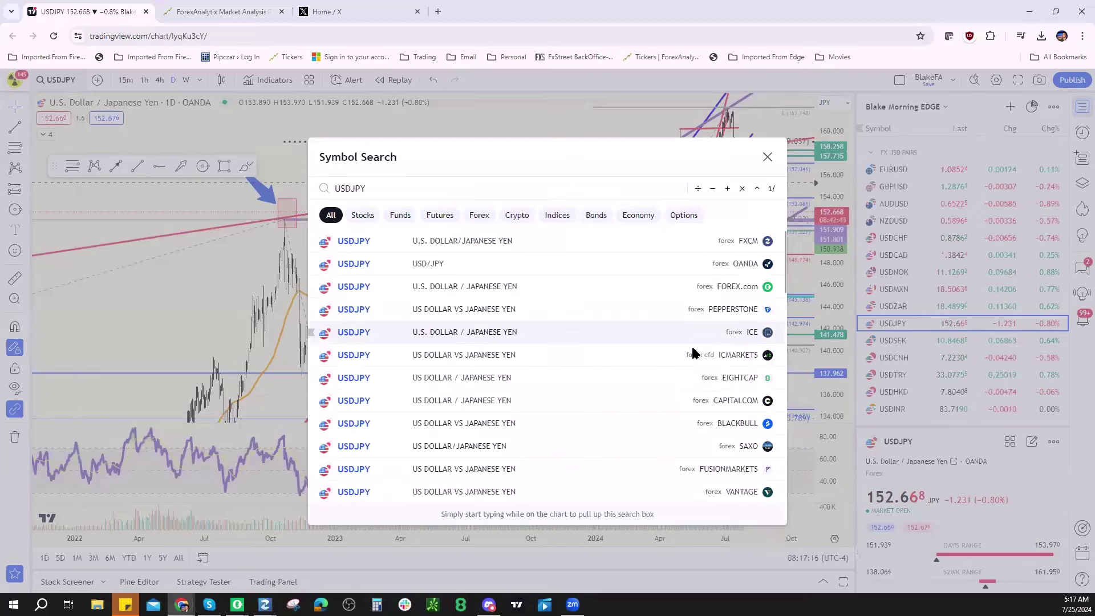
pyautogui.press('Return')
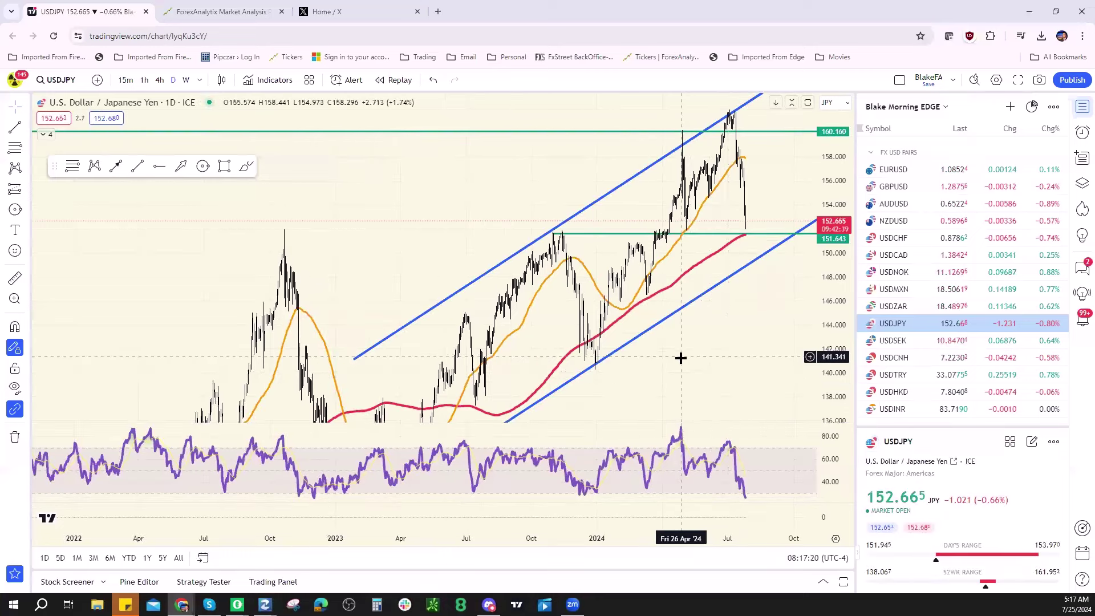
pyautogui.click(186, 80)
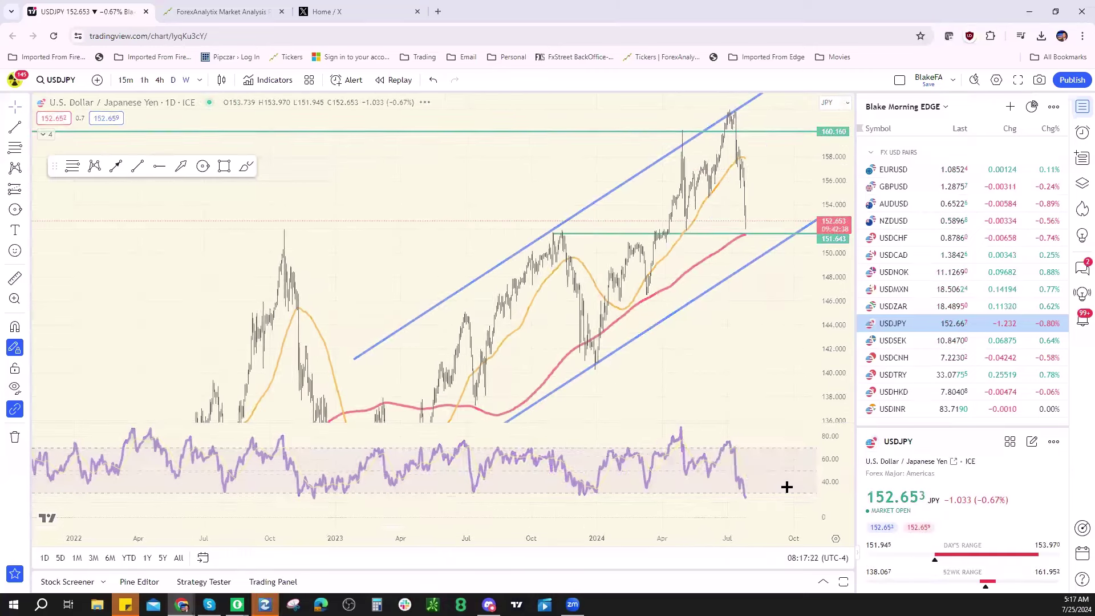
pyautogui.scroll(-10, 569, 365)
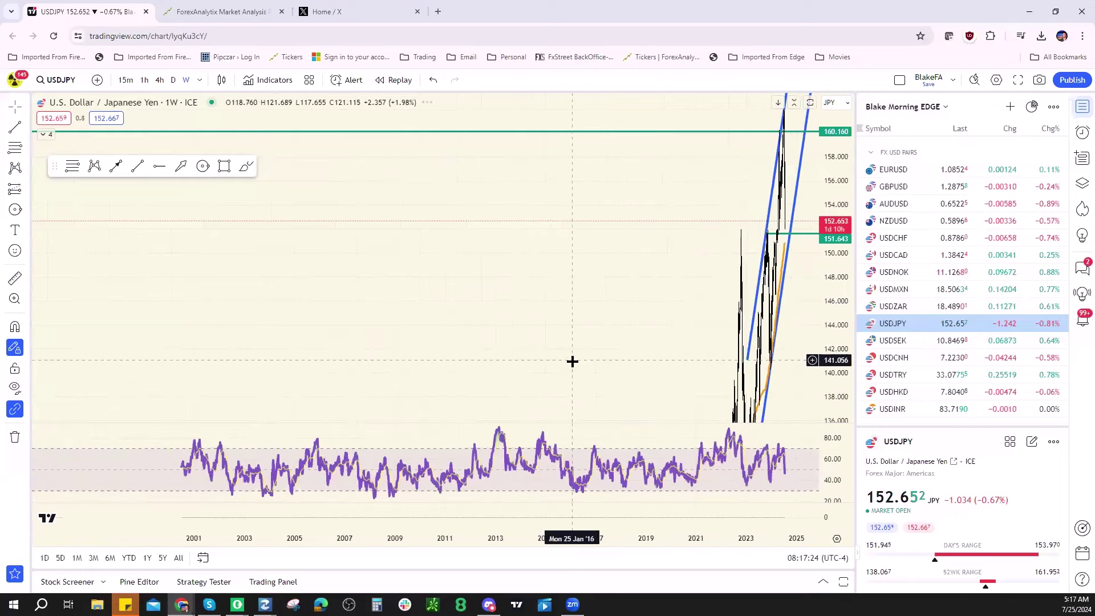
pyautogui.moveTo(831, 251); pyautogui.dragTo(832, 328)
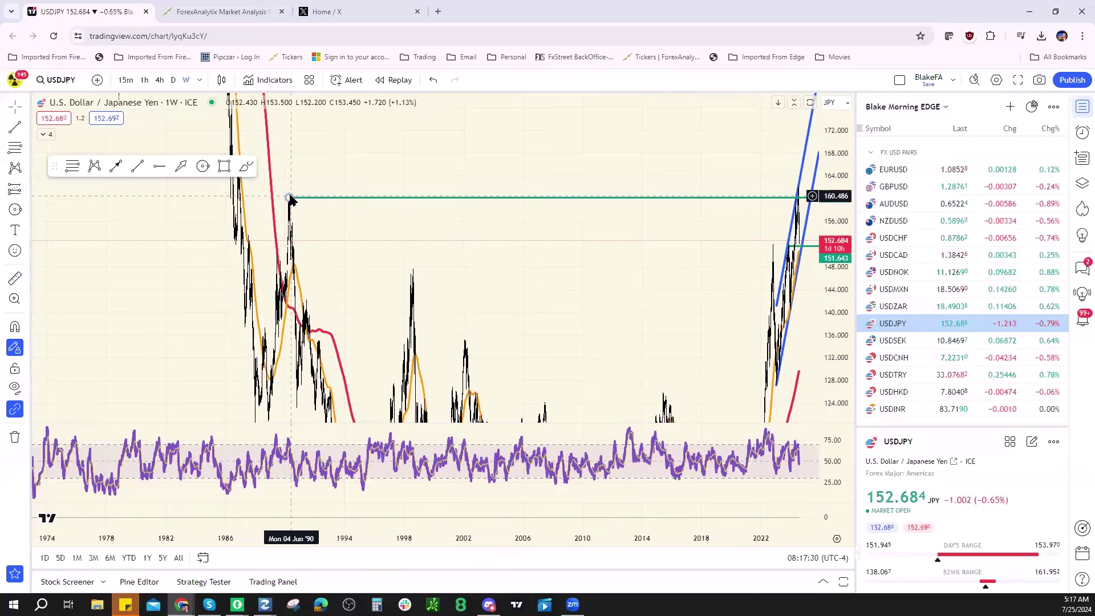
# Step: Lower the green 160.16 horizontal level to about 151.35
pyautogui.moveTo(291, 198); pyautogui.dragTo(237, 245)
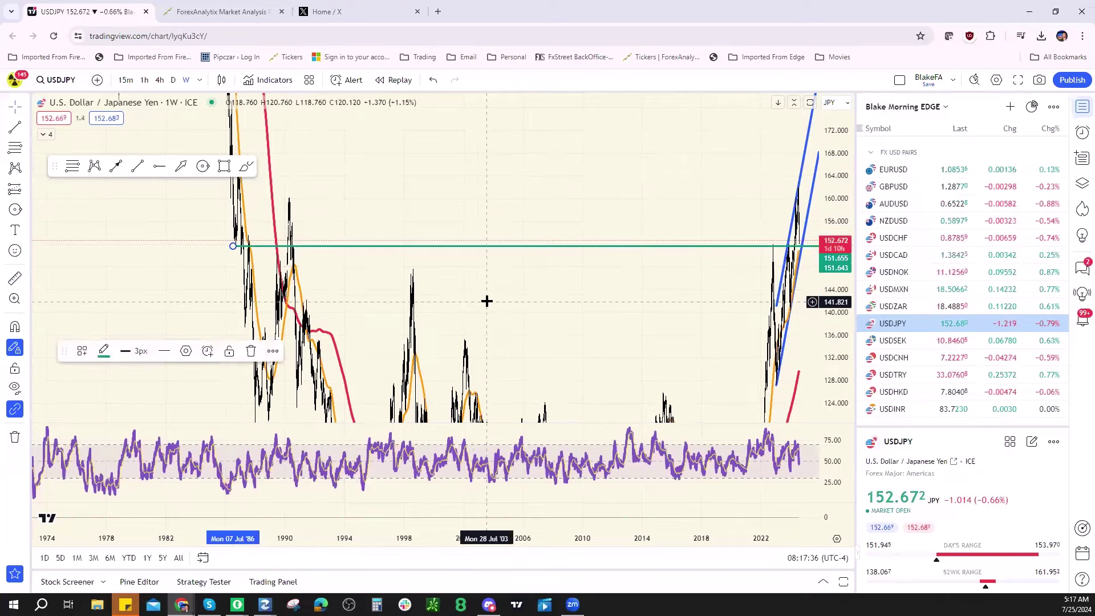
pyautogui.scroll(1, 481, 305)
pyautogui.scroll(2, 481, 305)
pyautogui.moveTo(340, 288); pyautogui.dragTo(413, 281)
pyautogui.scroll(-3, 413, 281)
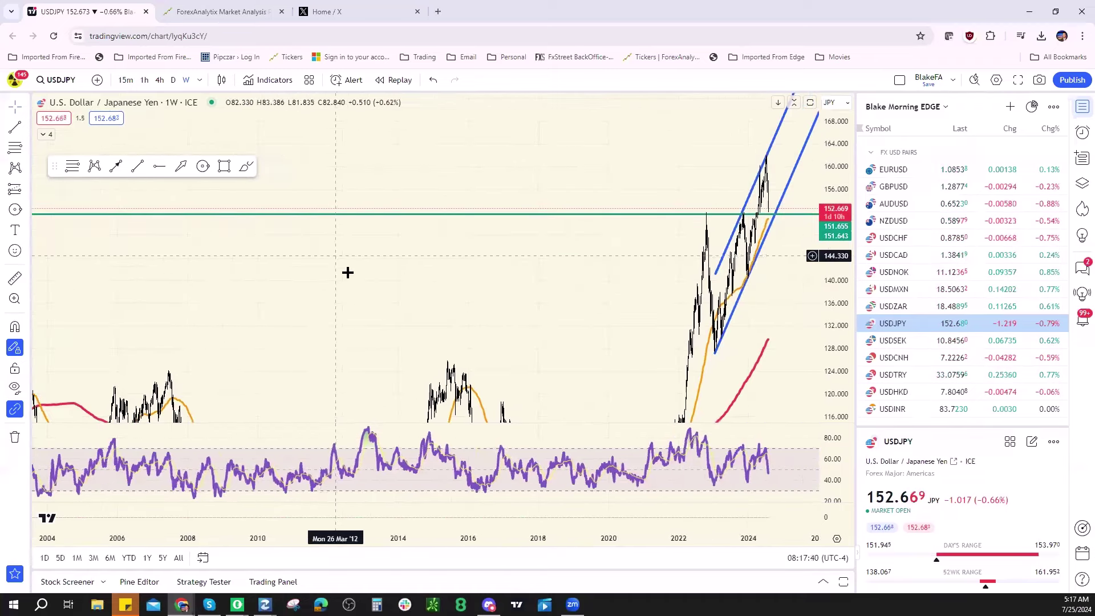
pyautogui.scroll(-3, 346, 279)
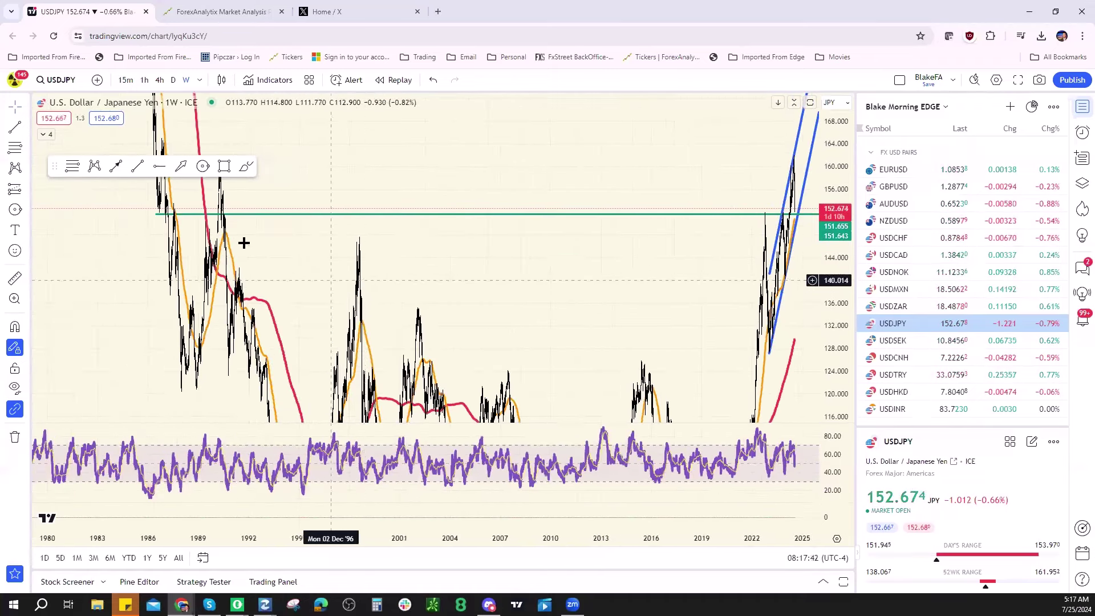
pyautogui.moveTo(157, 215); pyautogui.dragTo(158, 218)
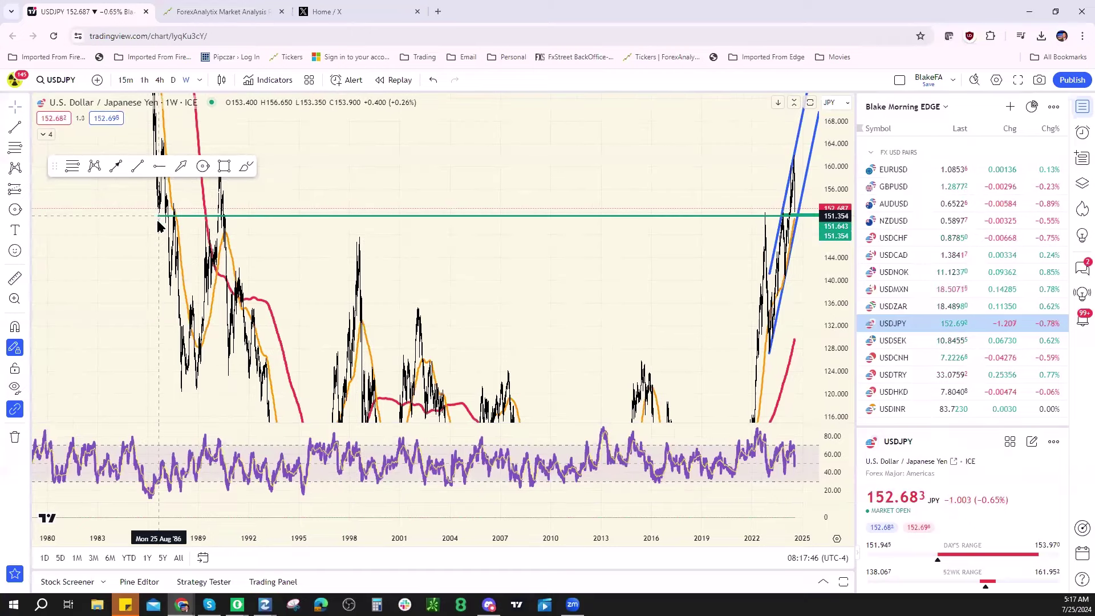
pyautogui.click(158, 218)
# Step: Pan the weekly chart through earlier price history, then back to recent candles and trendlines
pyautogui.scroll(5, 459, 265)
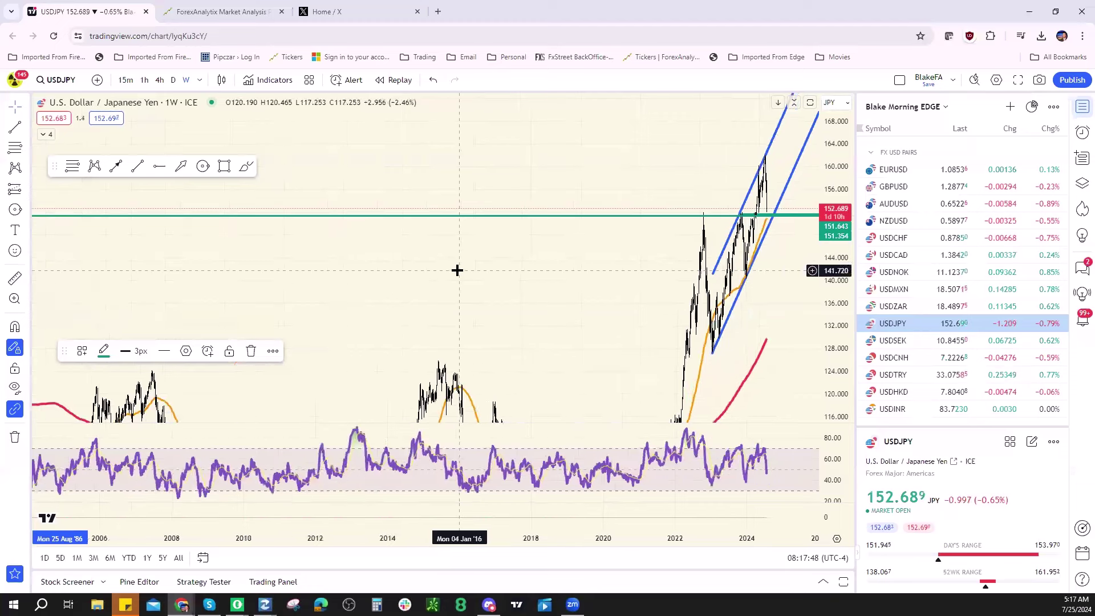
pyautogui.scroll(3, 505, 285)
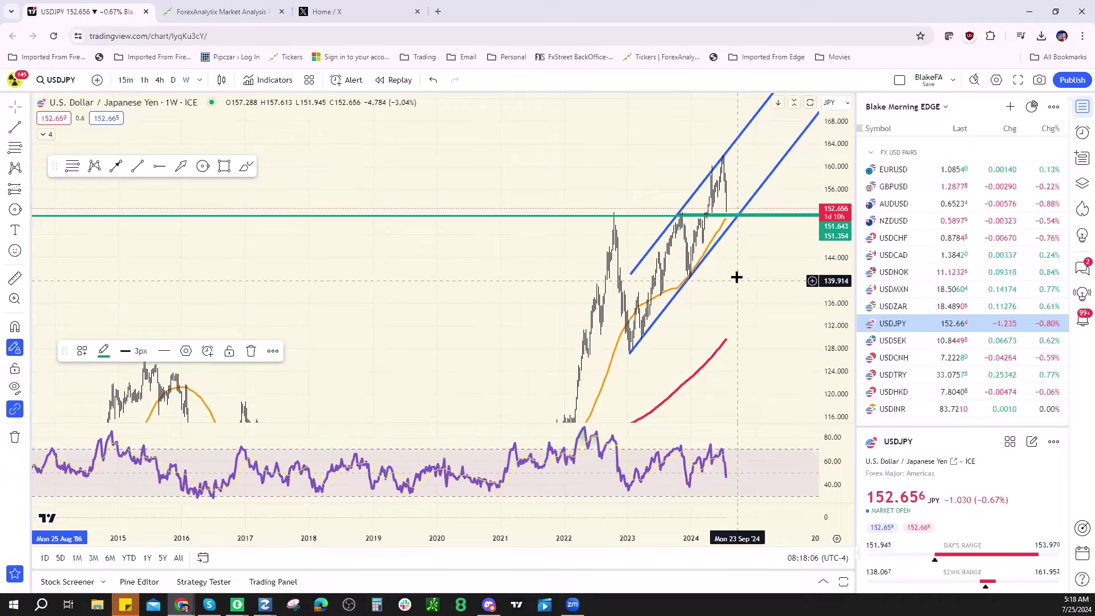
pyautogui.scroll(-5, 735, 282)
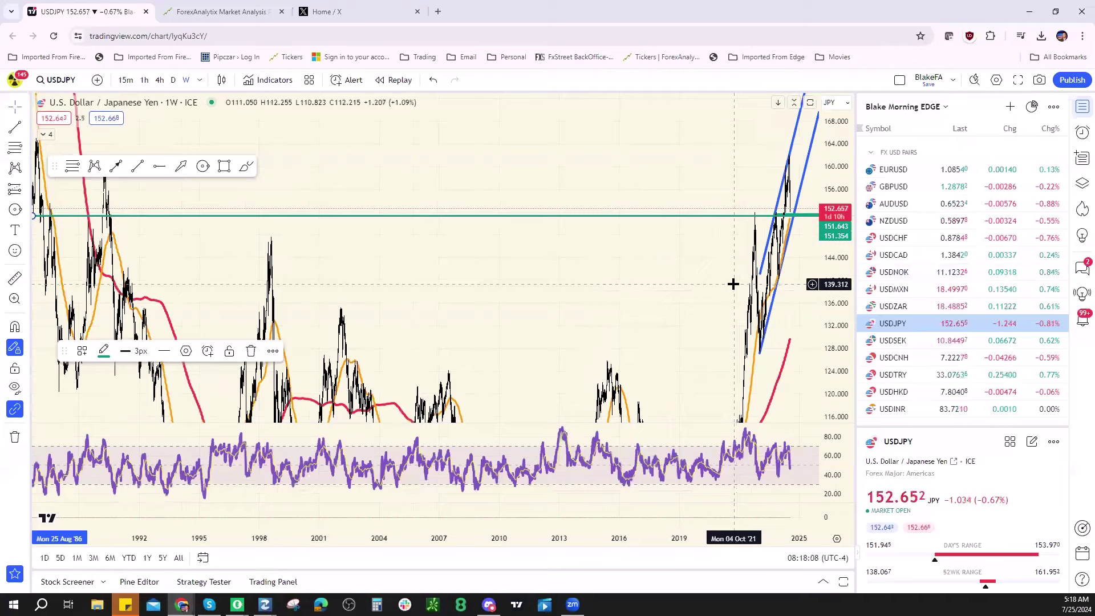
pyautogui.scroll(-2, 728, 283)
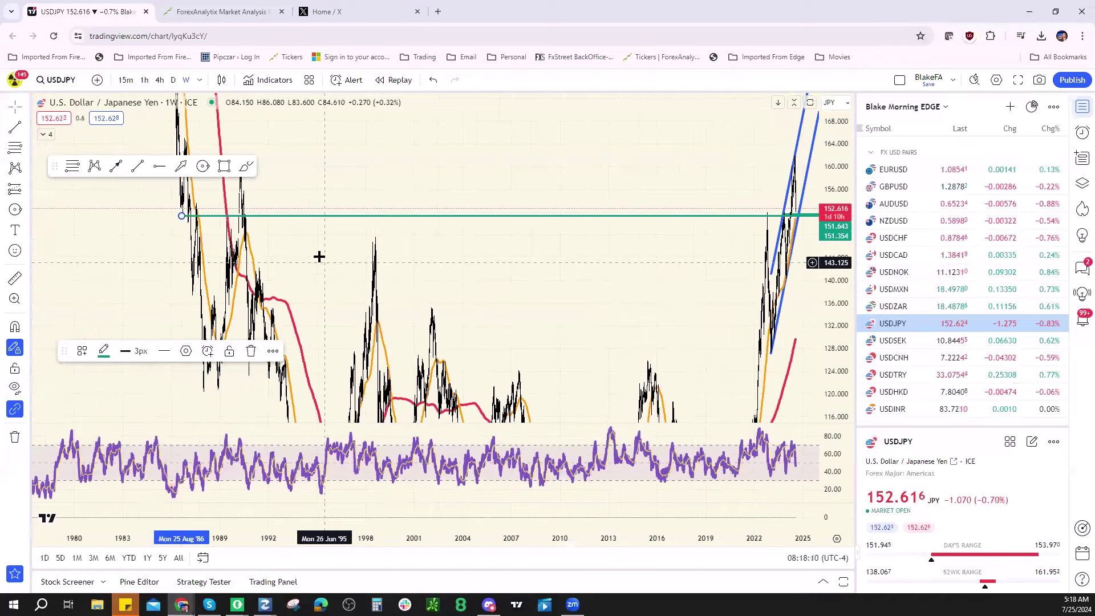
pyautogui.moveTo(374, 256); pyautogui.dragTo(194, 257)
pyautogui.scroll(2, 737, 263)
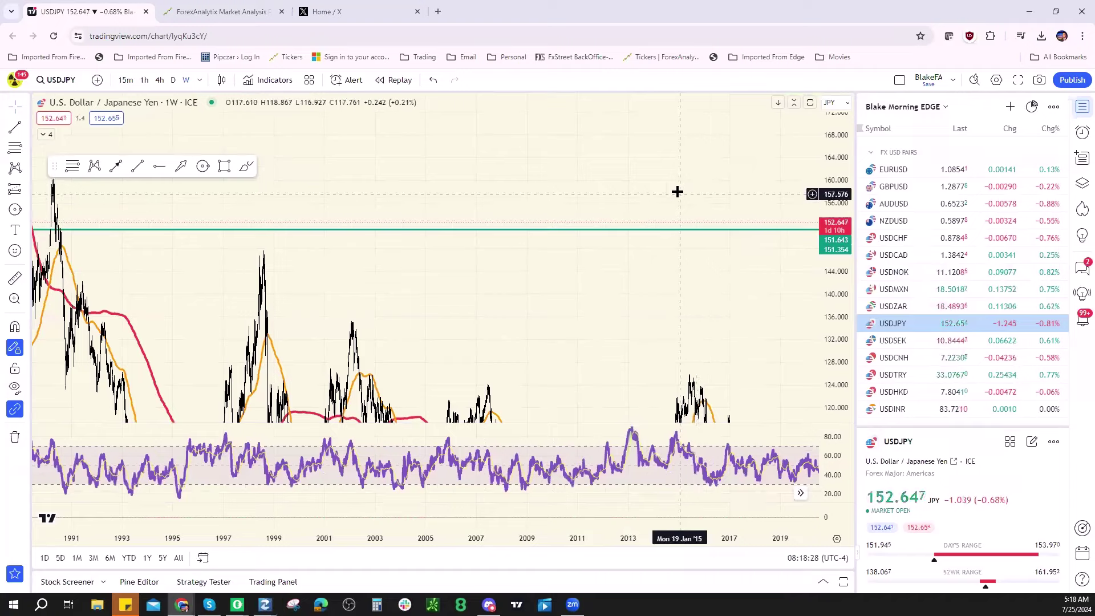
pyautogui.scroll(-3, 677, 200)
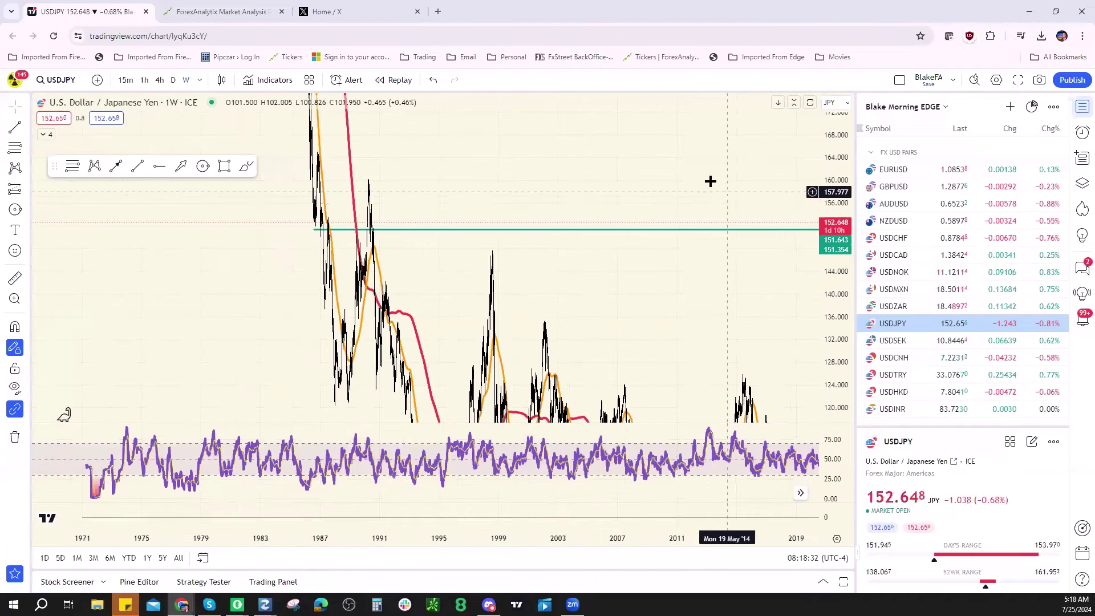
pyautogui.moveTo(696, 181); pyautogui.dragTo(503, 176)
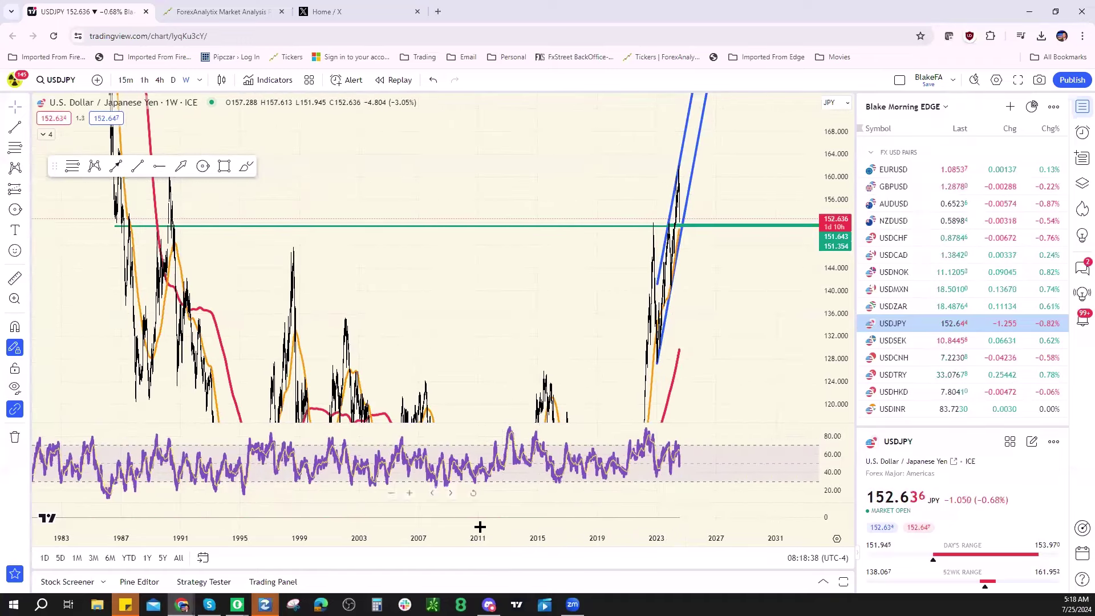
# Step: Reset the weekly USDJPY chart view so it spans roughly 2021 to 2025
pyautogui.click(473, 493)
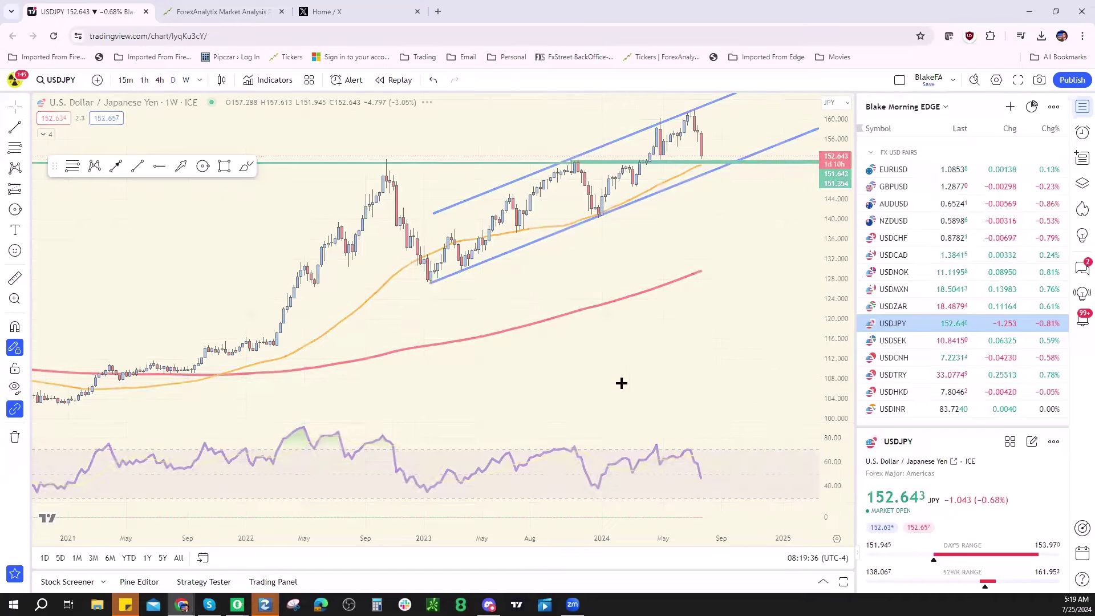
# Step: Zoom the daily USDJPY chart to show September 2022 through September 2024
pyautogui.scroll(5, 656, 370)
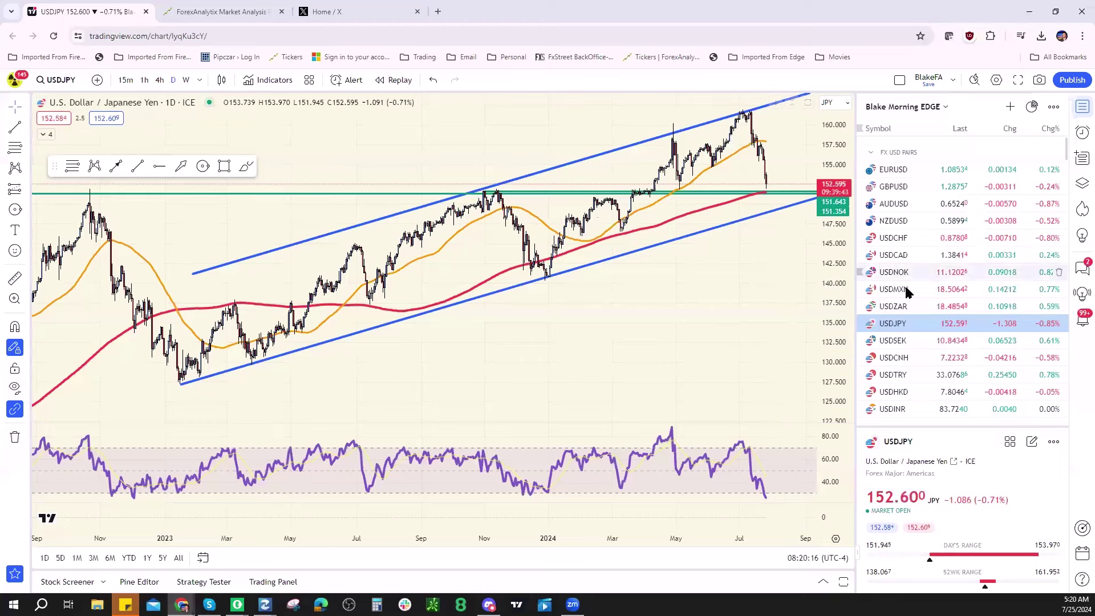
# Step: View the US10Y yield chart from Fixed Income, then load the ZN1! T-Note futures daily chart
pyautogui.scroll(-2, 957, 308)
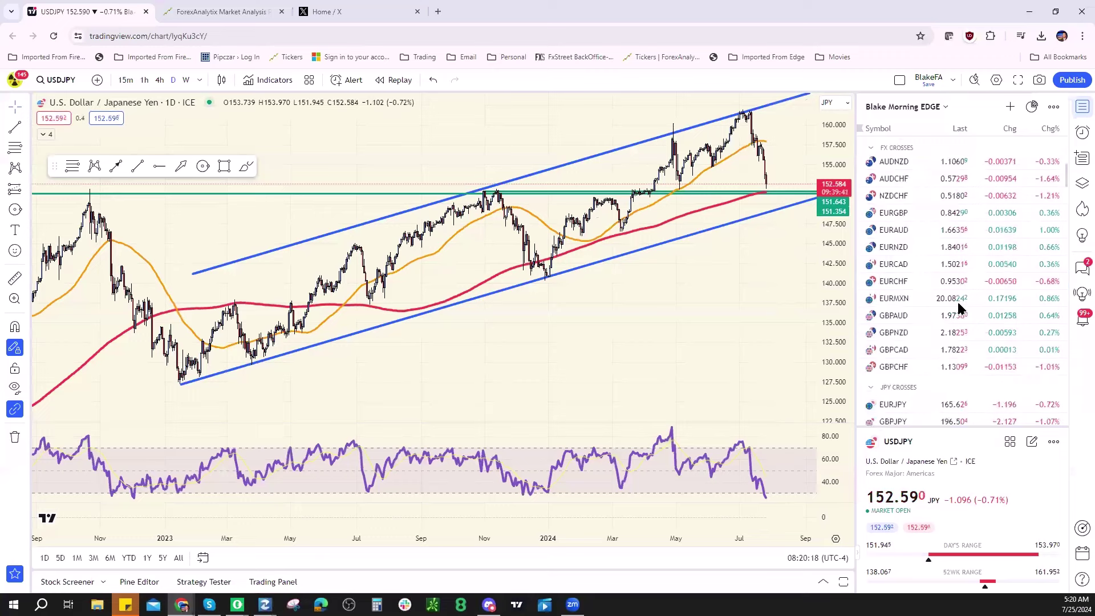
pyautogui.scroll(-6, 958, 308)
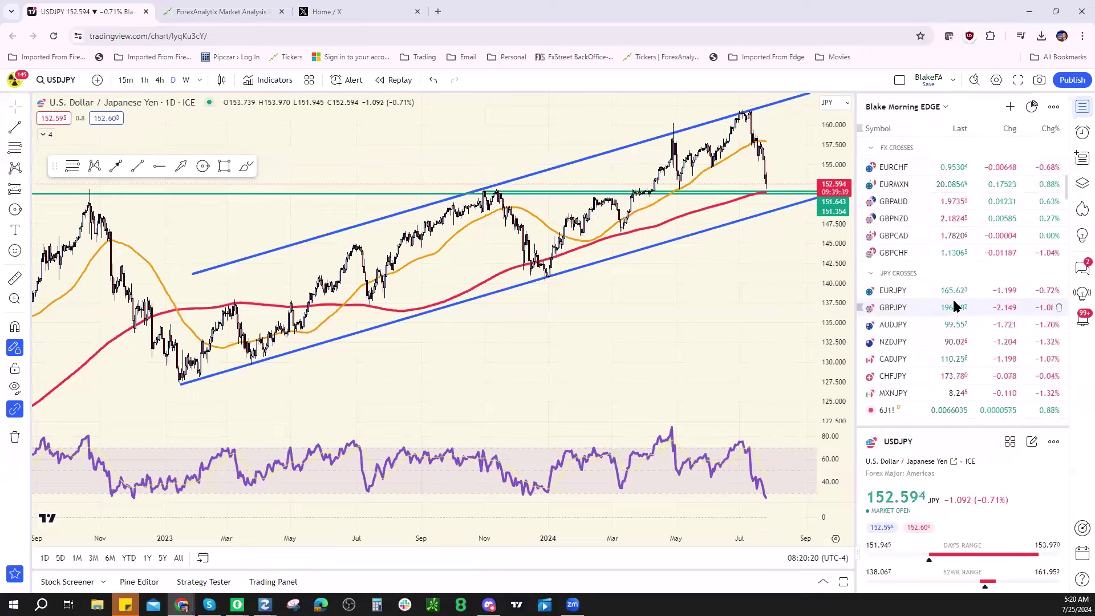
pyautogui.scroll(-8, 955, 308)
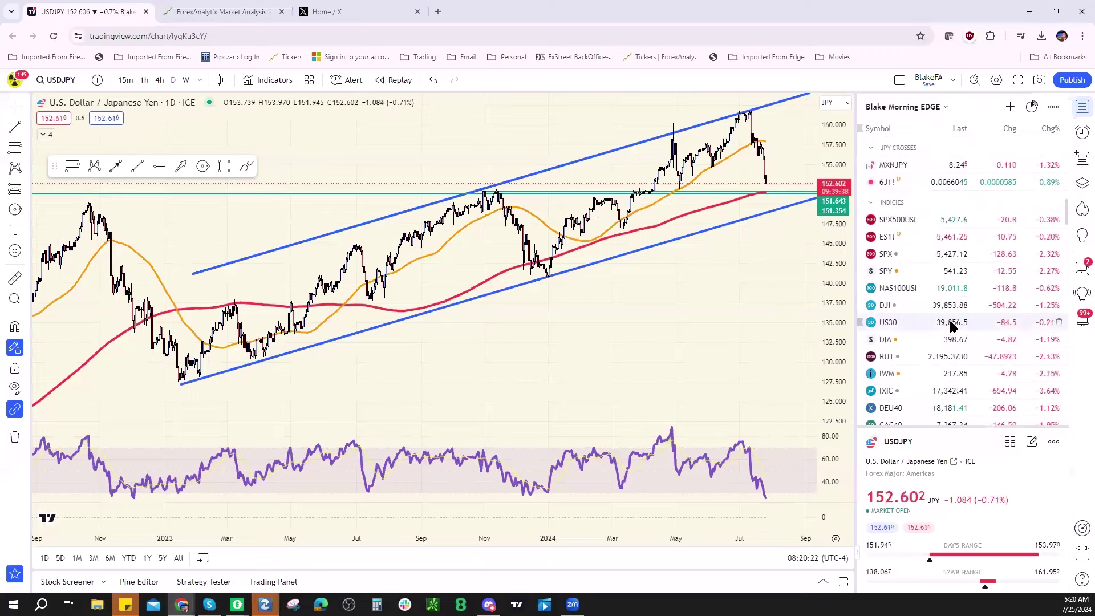
pyautogui.scroll(-10, 949, 328)
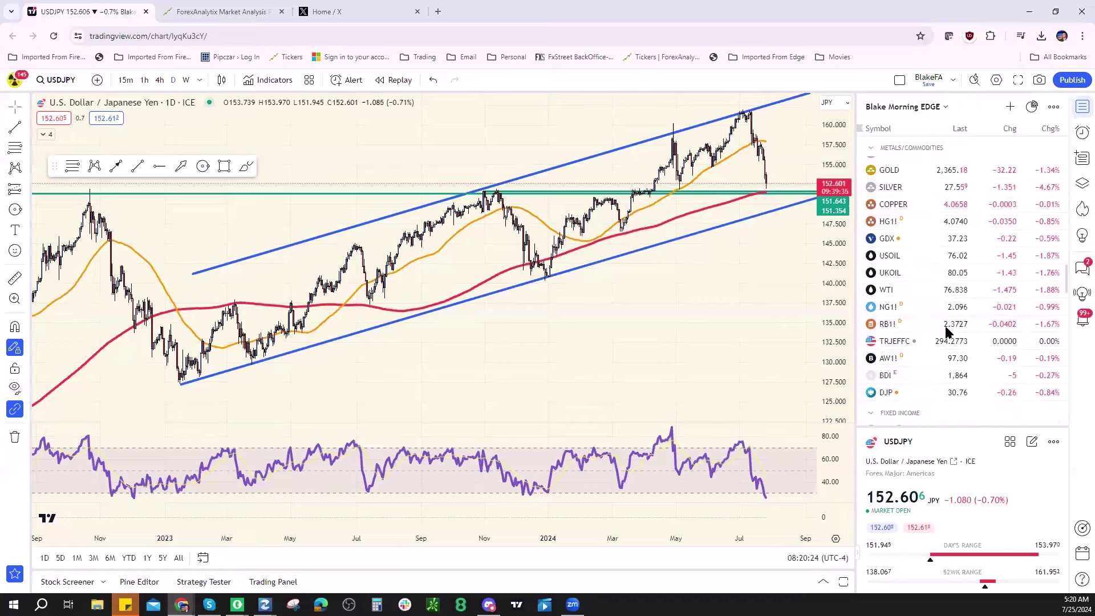
pyautogui.scroll(-3, 945, 331)
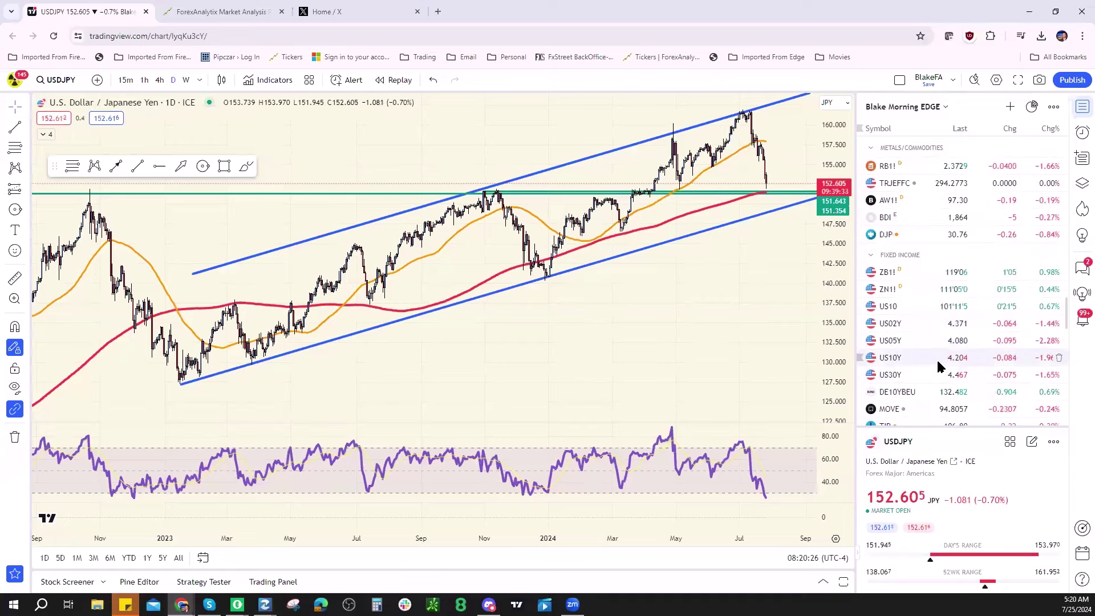
pyautogui.click(940, 359)
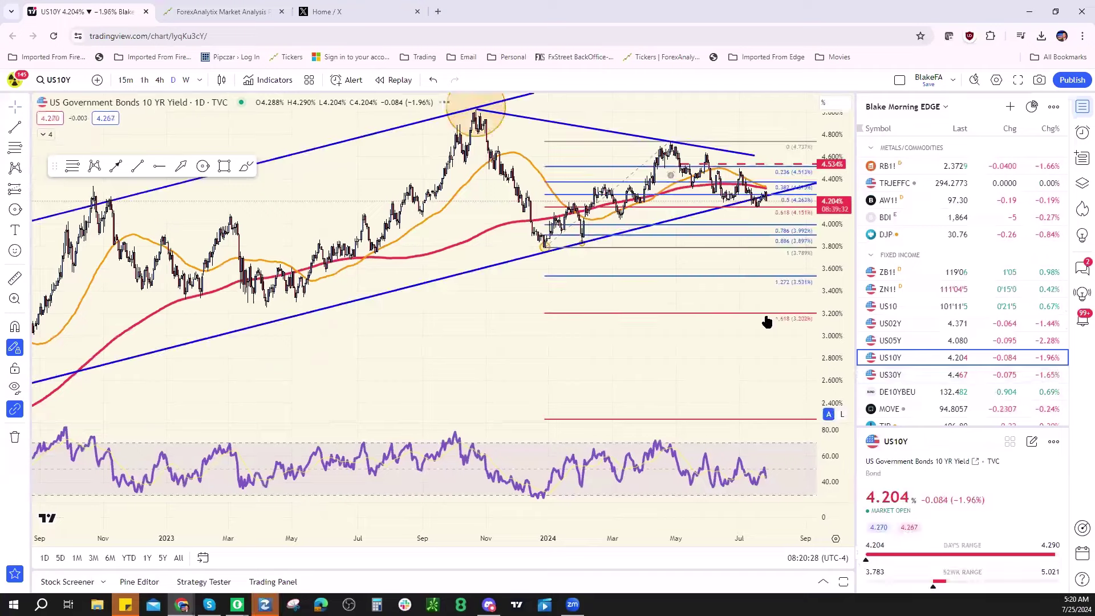
pyautogui.scroll(4, 752, 314)
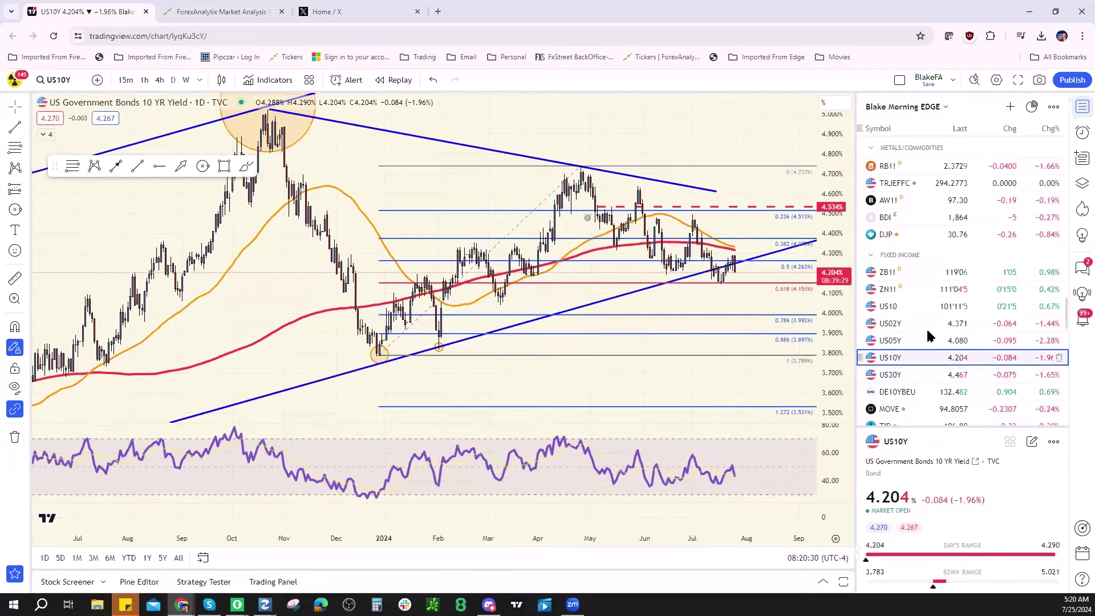
pyautogui.click(951, 289)
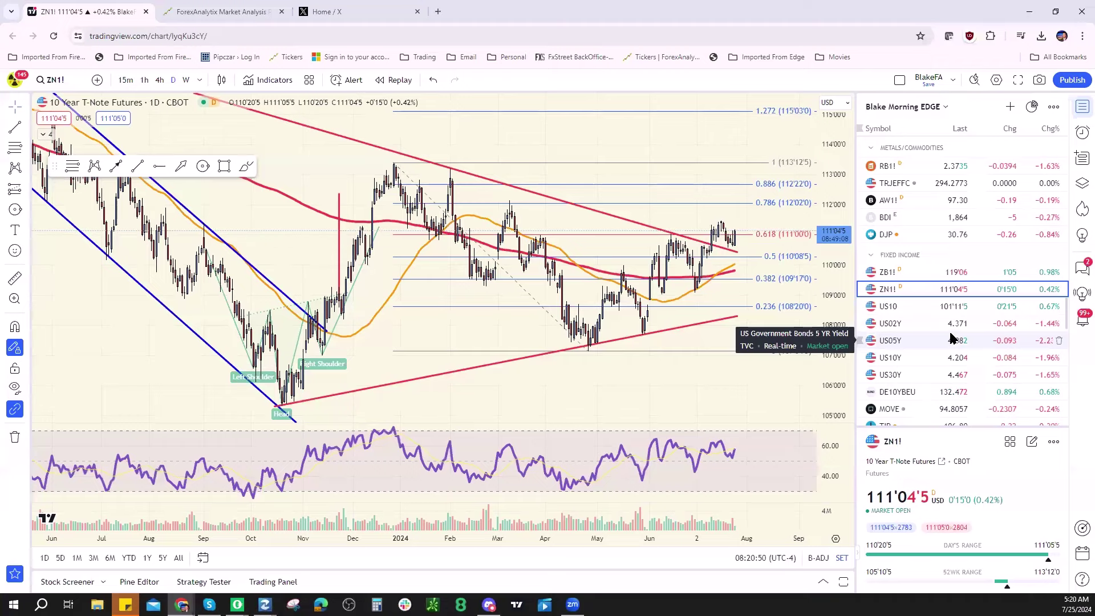
# Step: Check the silver (XAGUSD) chart, then switch to gold spot (XAUUSD)
pyautogui.scroll(5, 946, 325)
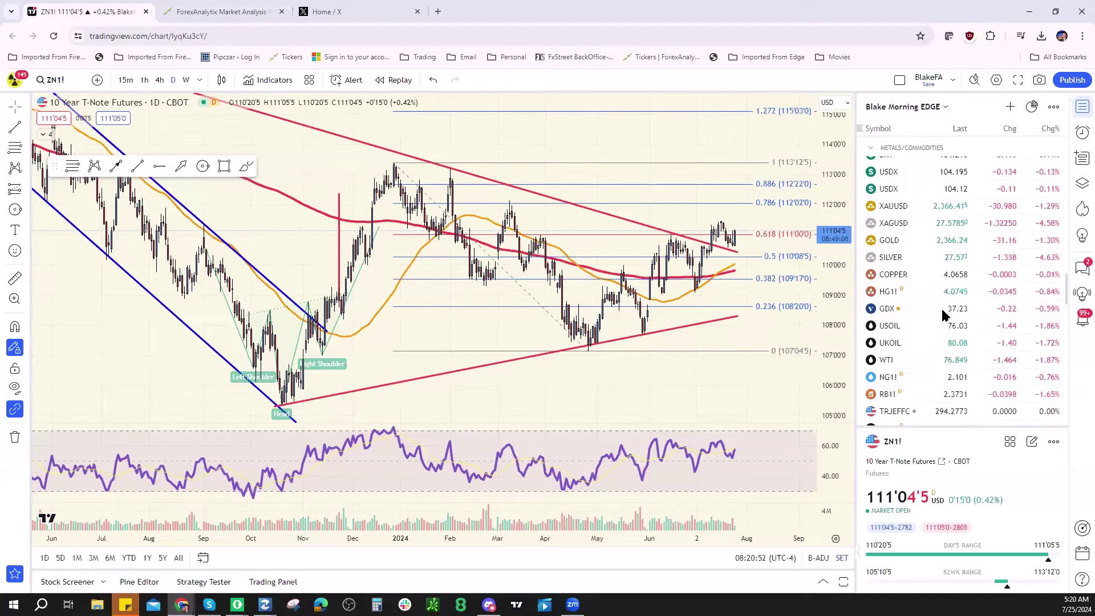
pyautogui.click(928, 226)
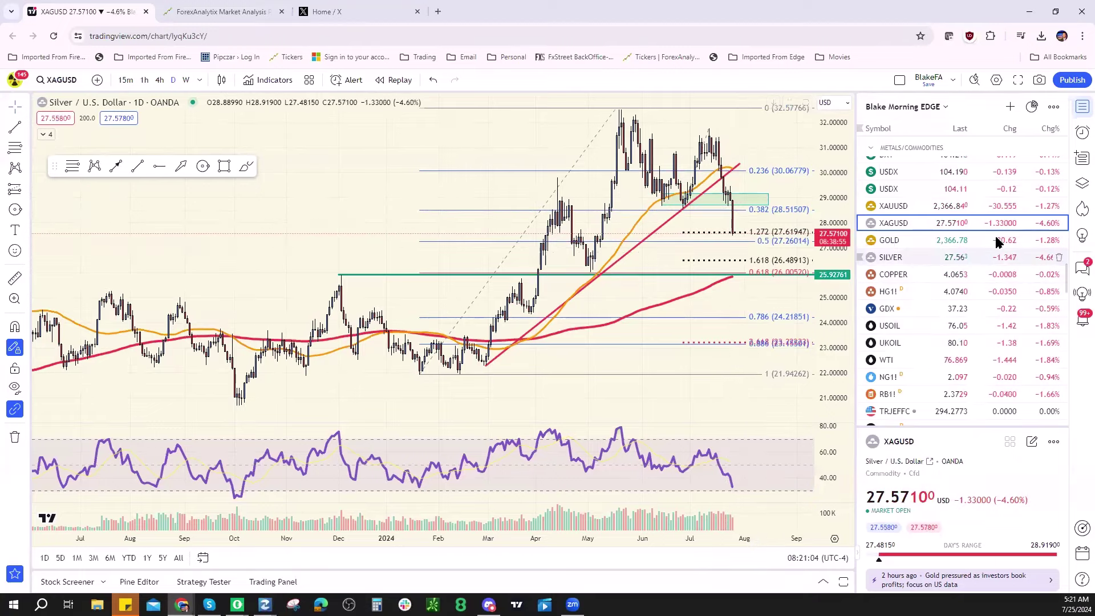
pyautogui.click(952, 207)
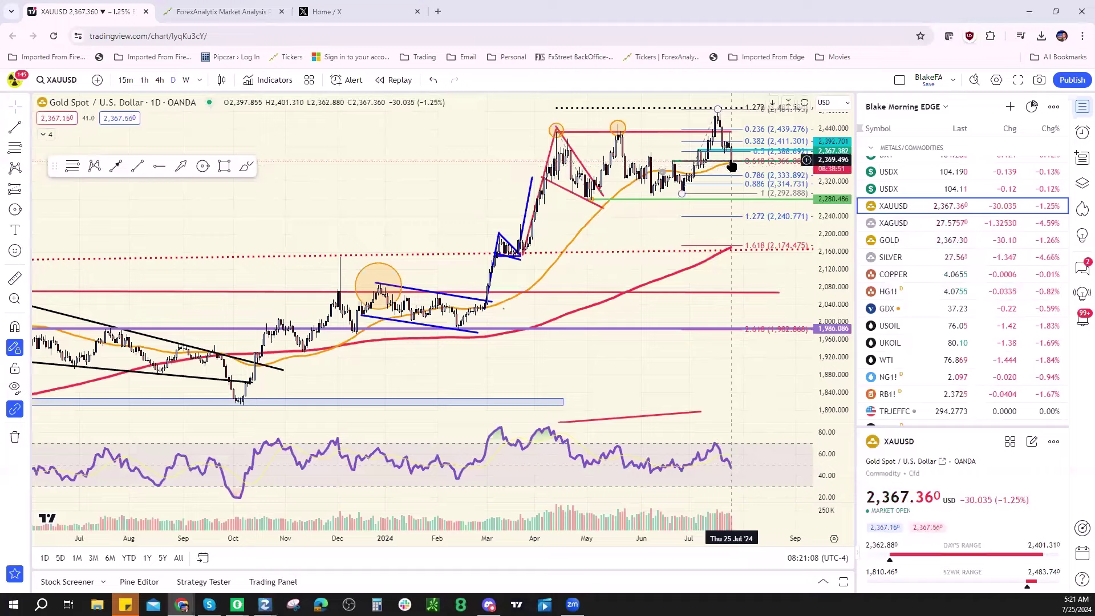
pyautogui.scroll(4, 712, 159)
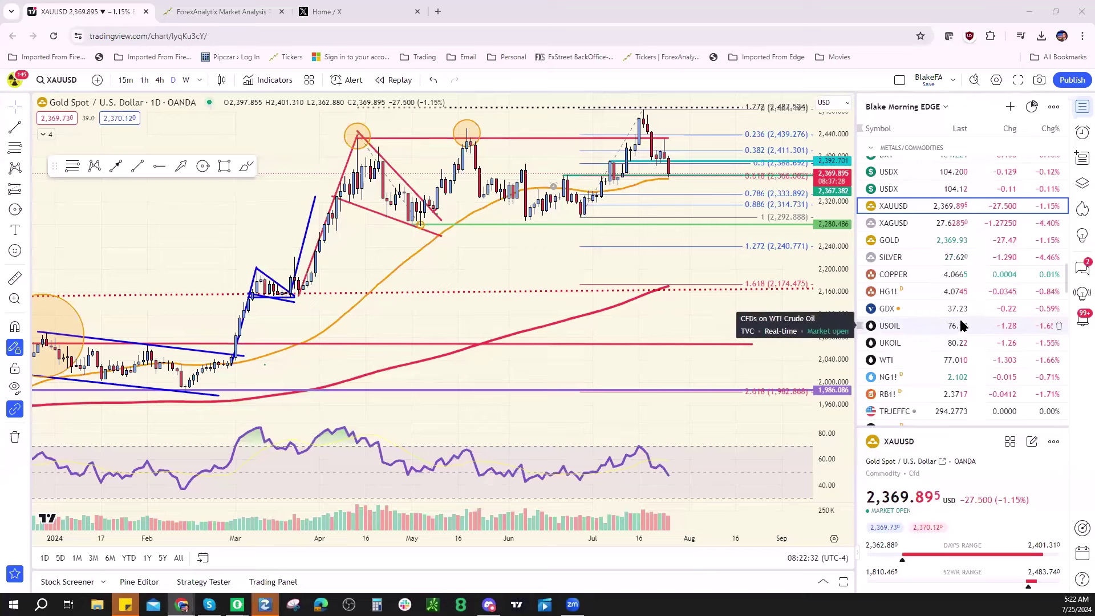
pyautogui.scroll(4, 963, 326)
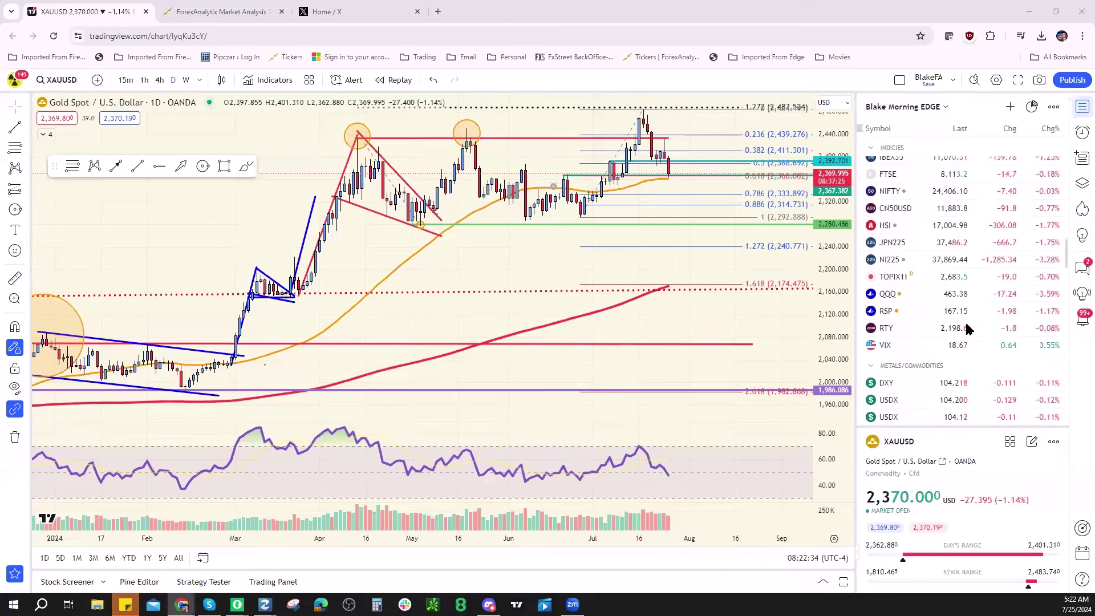
pyautogui.scroll(2, 967, 328)
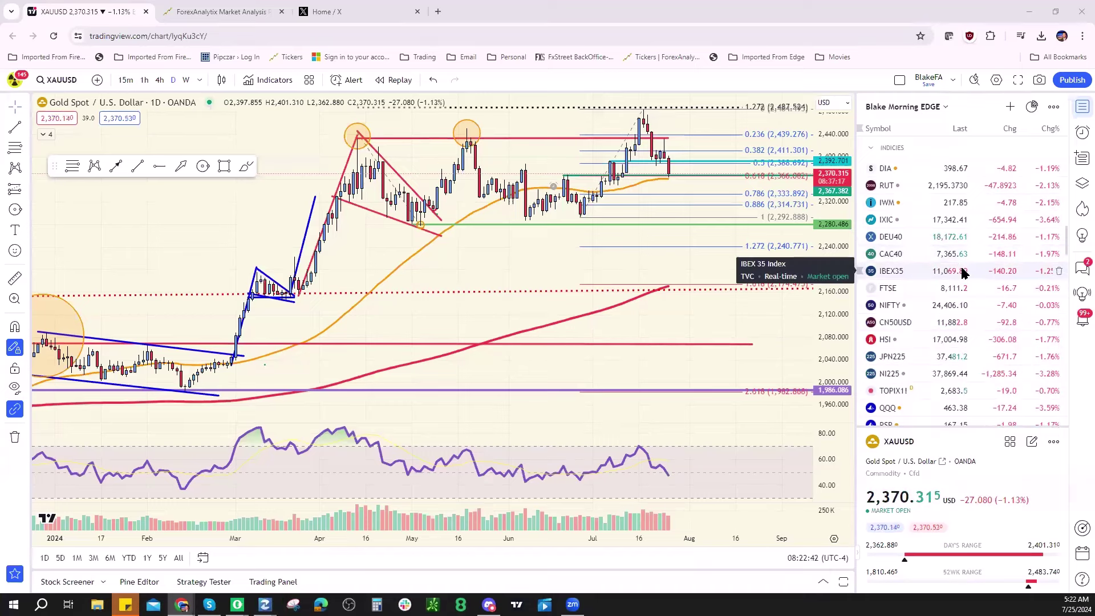
pyautogui.scroll(4, 990, 273)
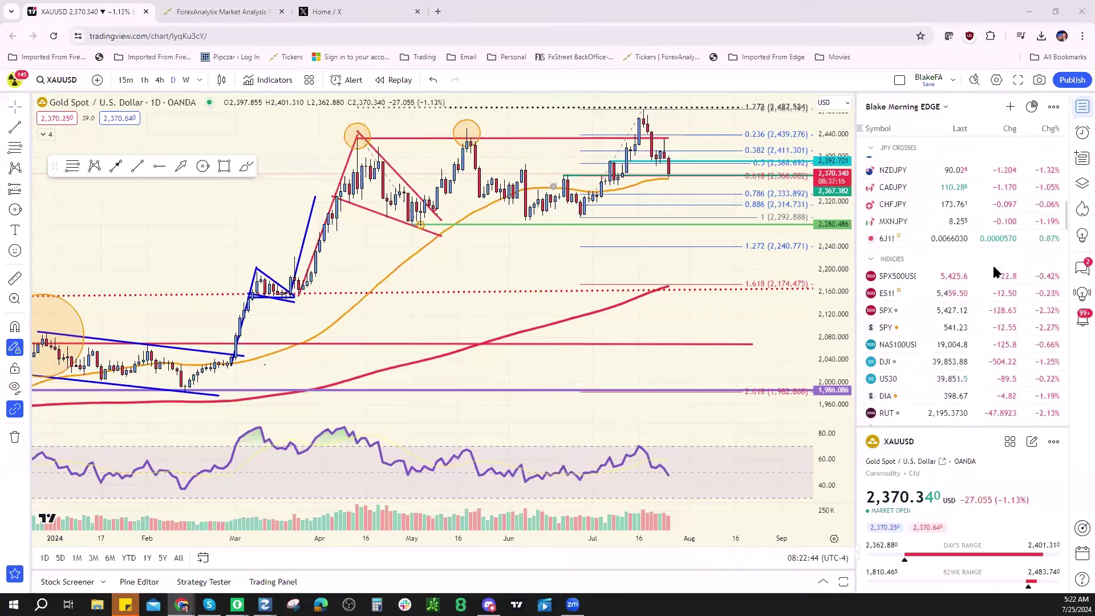
pyautogui.scroll(5, 990, 273)
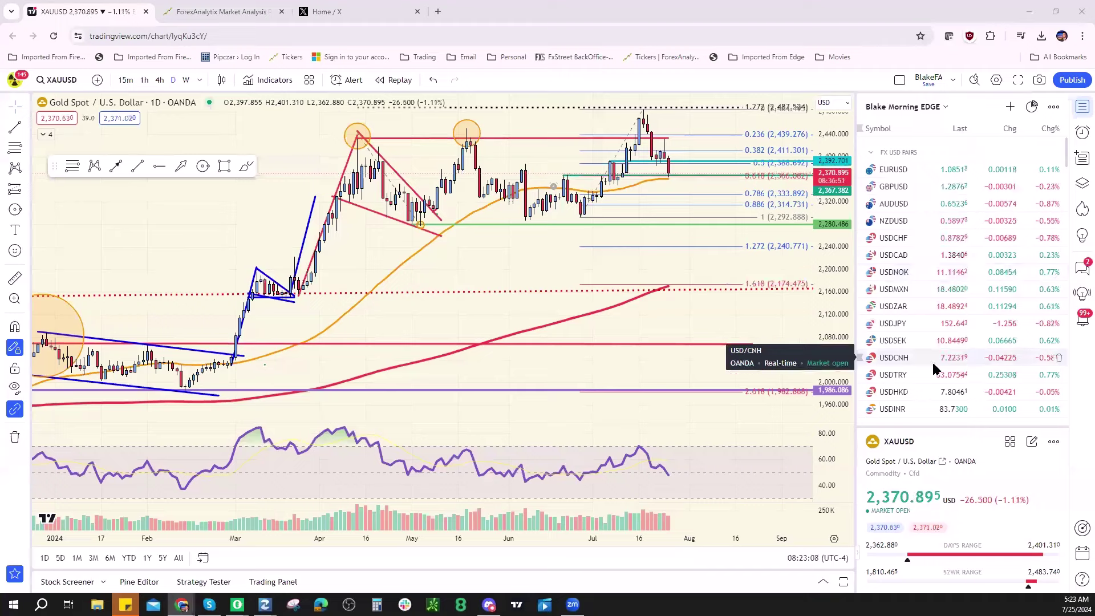
# Step: View the zoomed-out USD/MXN chart, then switch to the S&P 500 (SPX500USD) chart
pyautogui.click(941, 289)
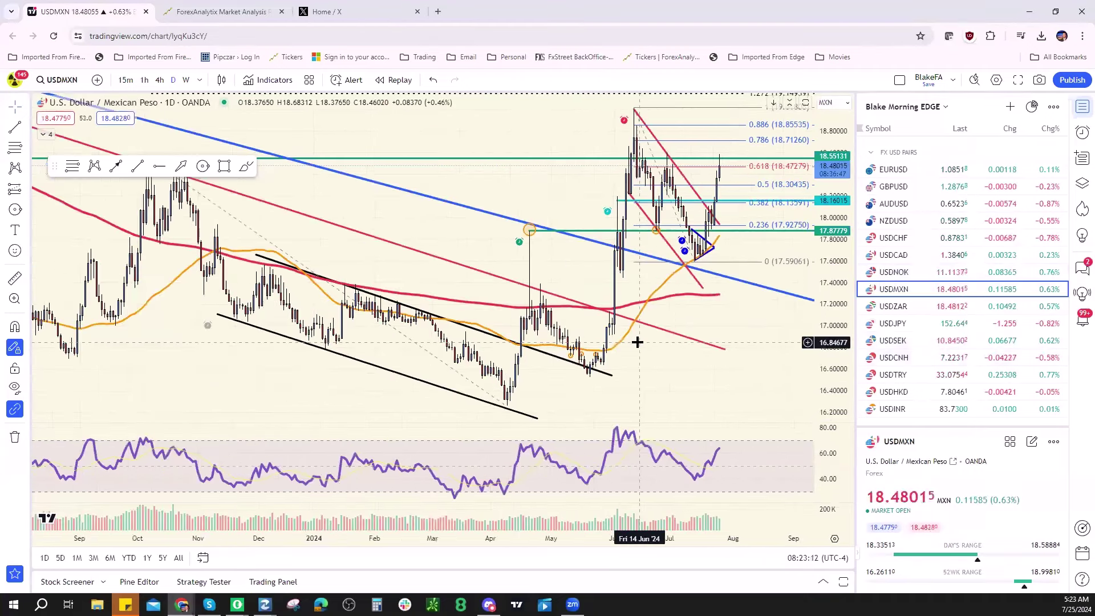
pyautogui.scroll(-2, 637, 342)
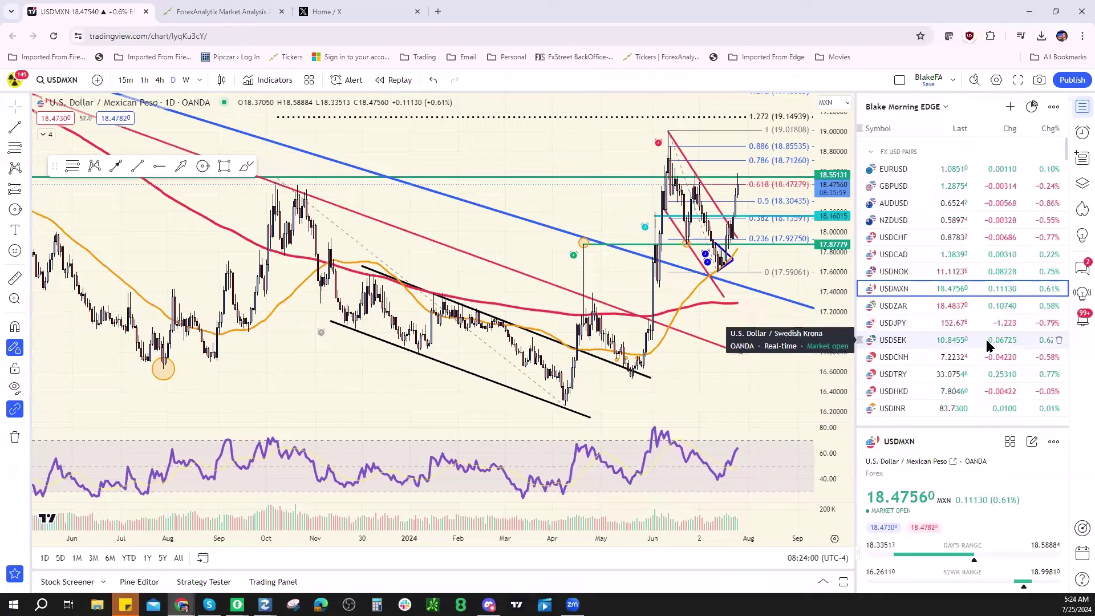
pyautogui.scroll(-6, 988, 341)
pyautogui.scroll(-3, 969, 342)
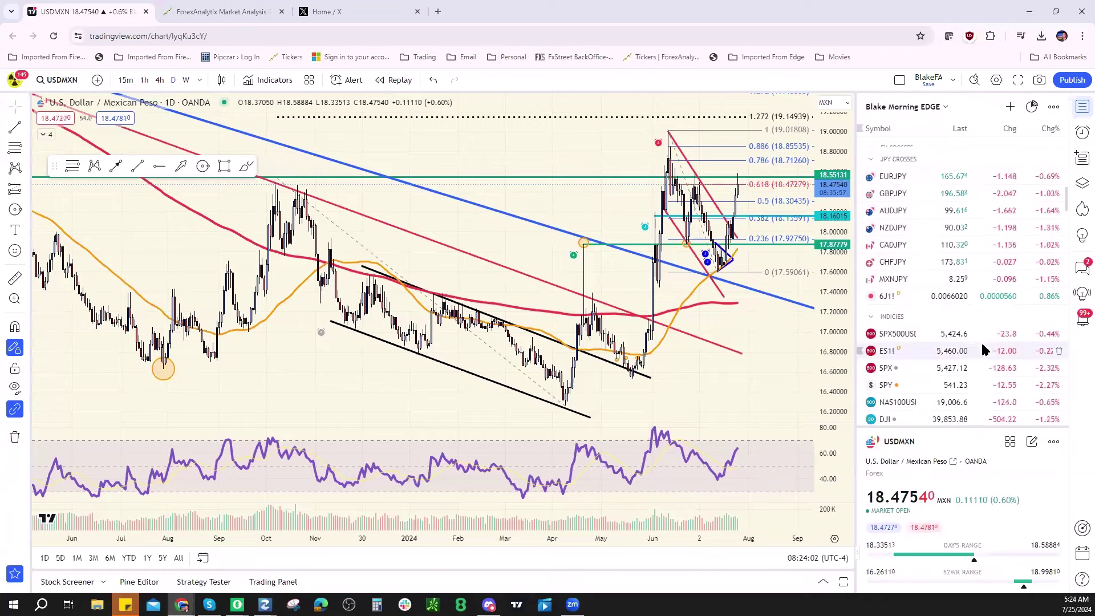
pyautogui.click(924, 341)
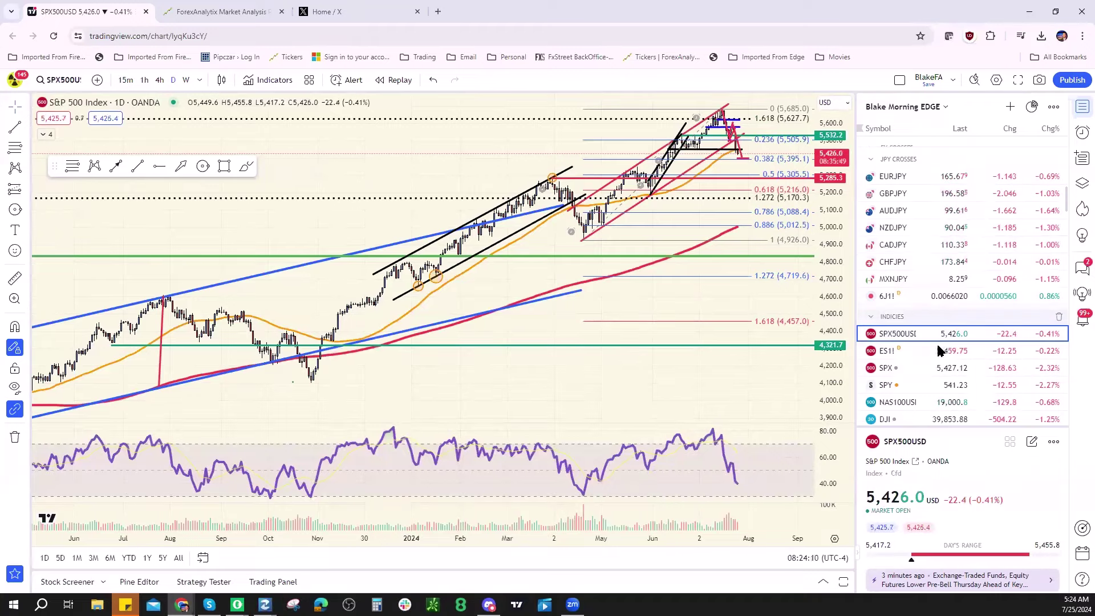
# Step: Glance at the Nasdaq 100 chart, then load and zoom the US Small Cap 2000 (RUT) chart
pyautogui.click(945, 404)
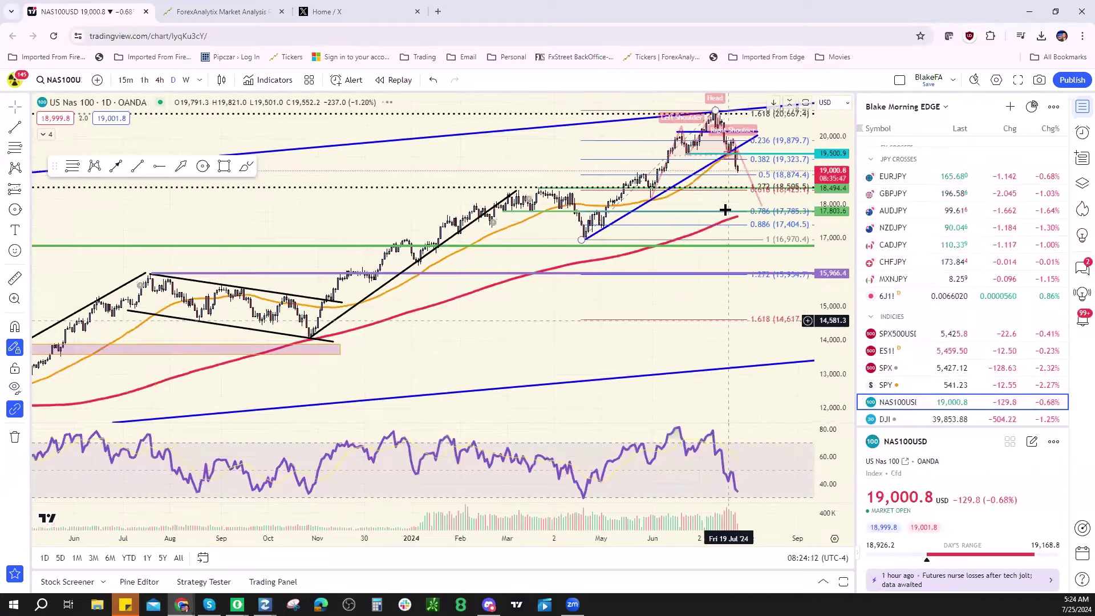
pyautogui.scroll(3, 719, 206)
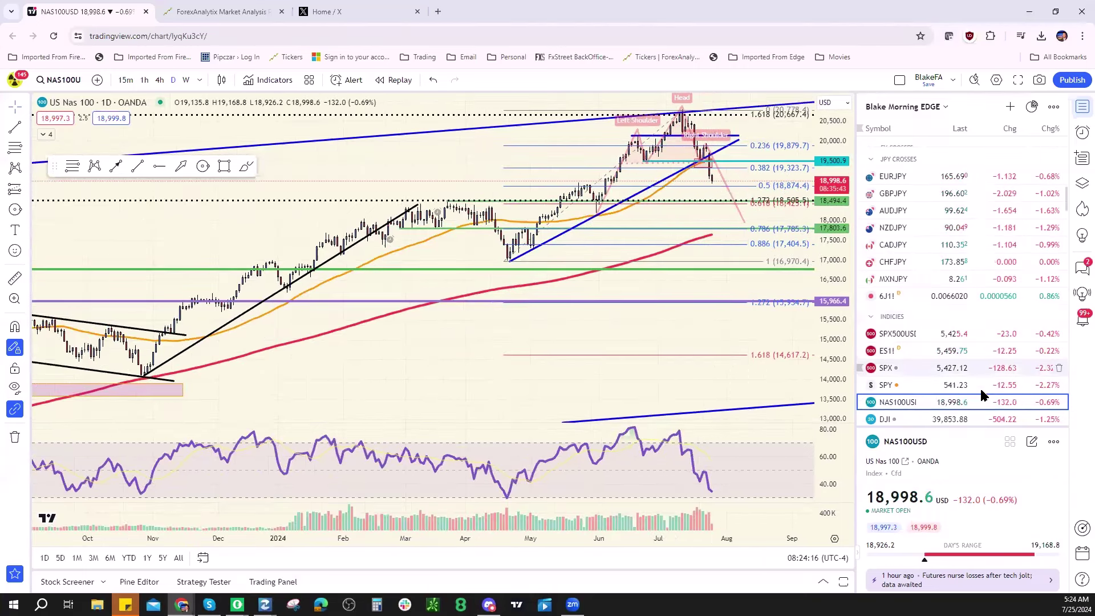
pyautogui.scroll(-1, 976, 396)
pyautogui.scroll(-3, 976, 396)
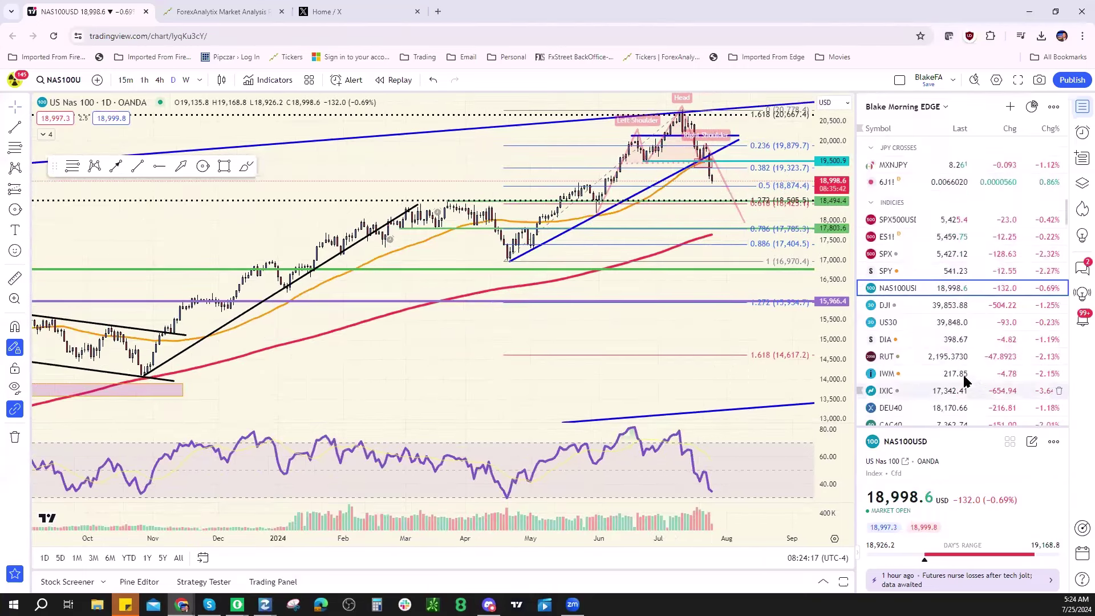
pyautogui.click(935, 362)
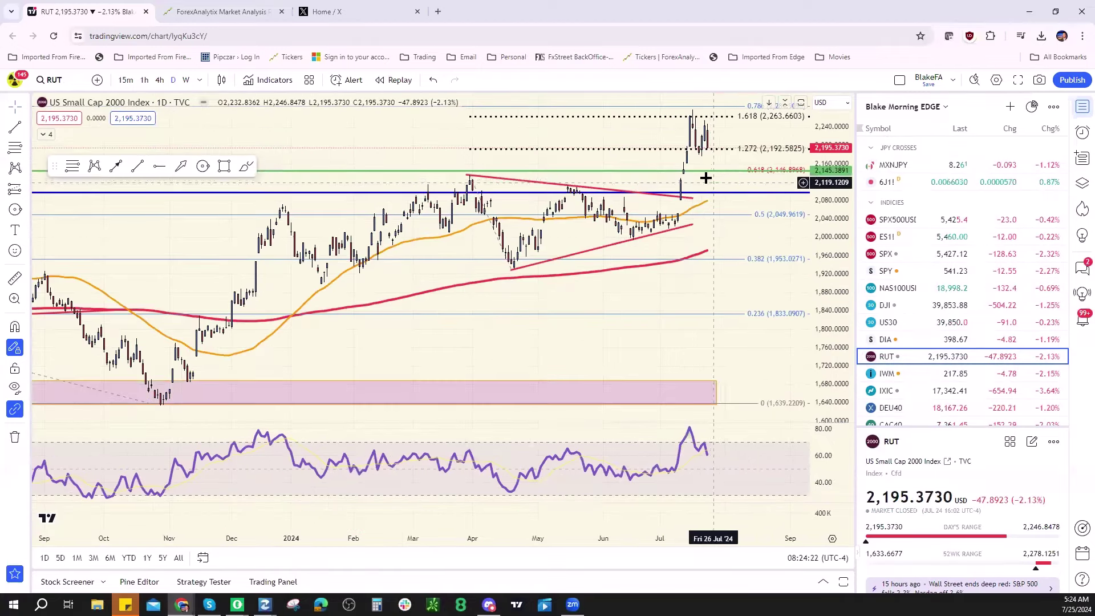
pyautogui.scroll(-4, 721, 178)
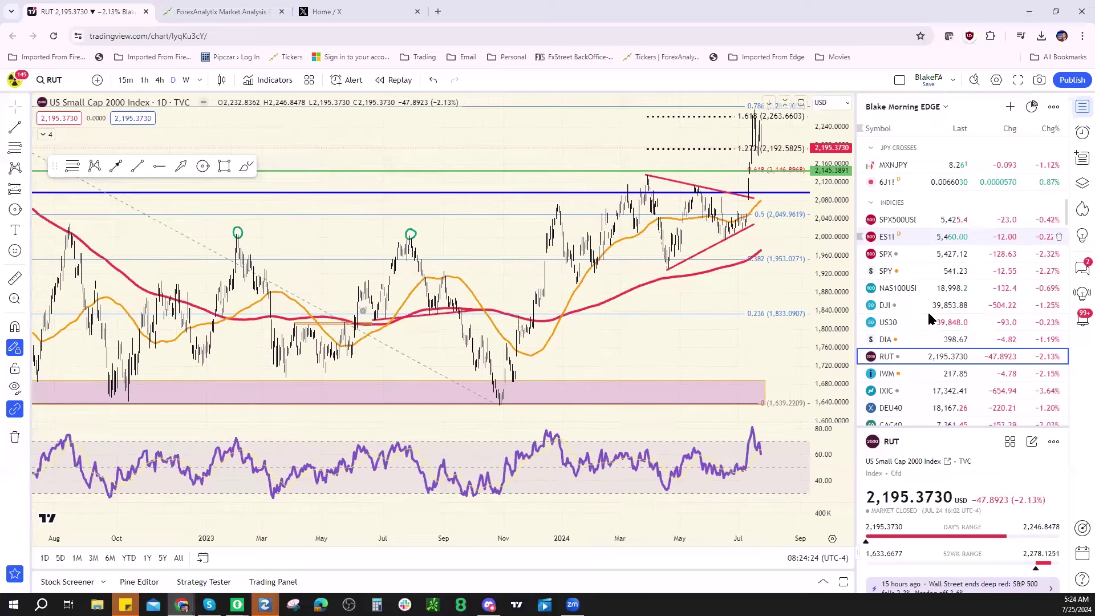
pyautogui.scroll(5, 930, 316)
pyautogui.scroll(2, 930, 316)
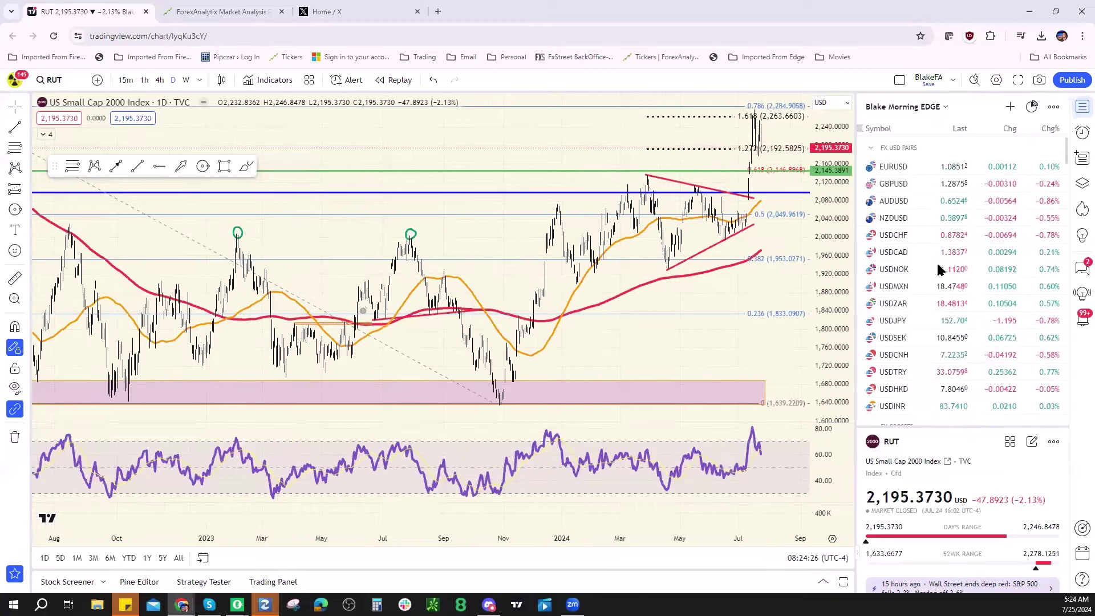
# Step: Bring up the USD/MXN daily chart and zoom out to its history back to 2015
pyautogui.click(938, 275)
pyautogui.click(938, 289)
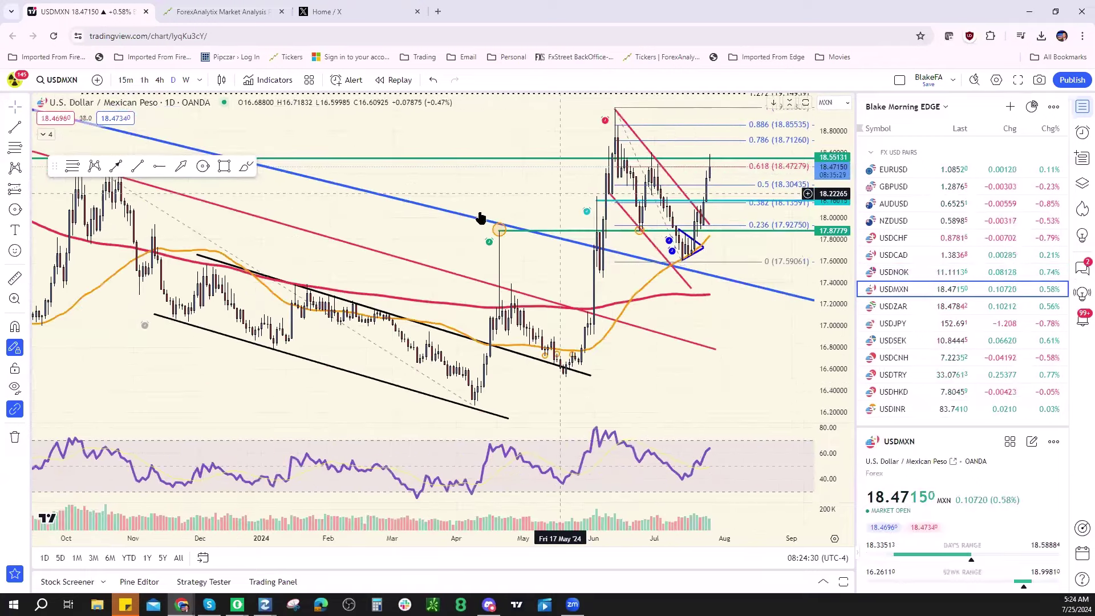
pyautogui.scroll(-3, 481, 220)
pyautogui.scroll(-5, 312, 257)
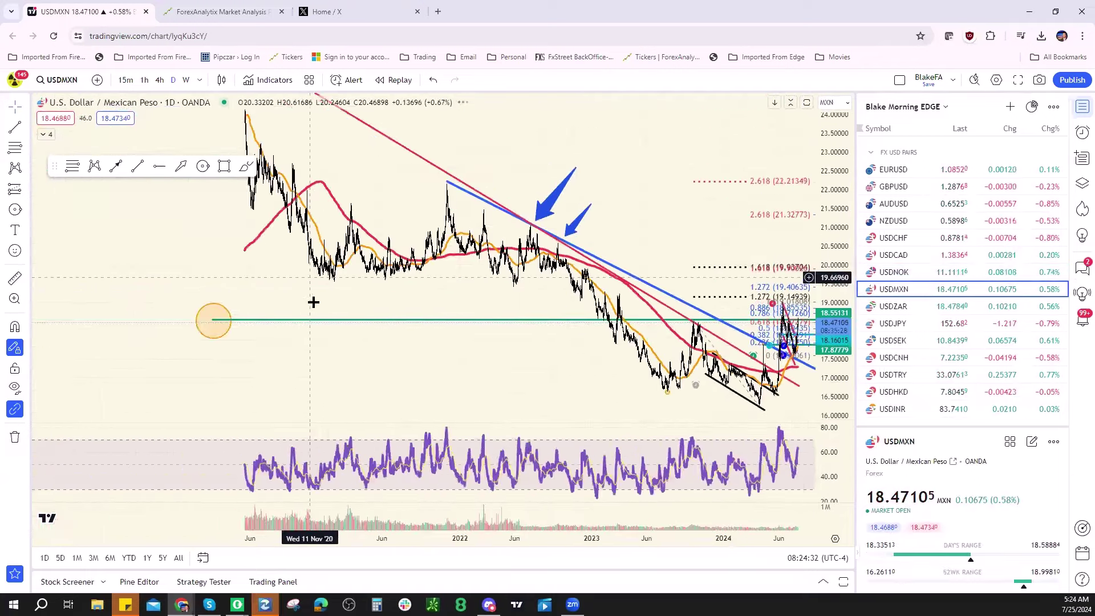
pyautogui.scroll(-5, 321, 348)
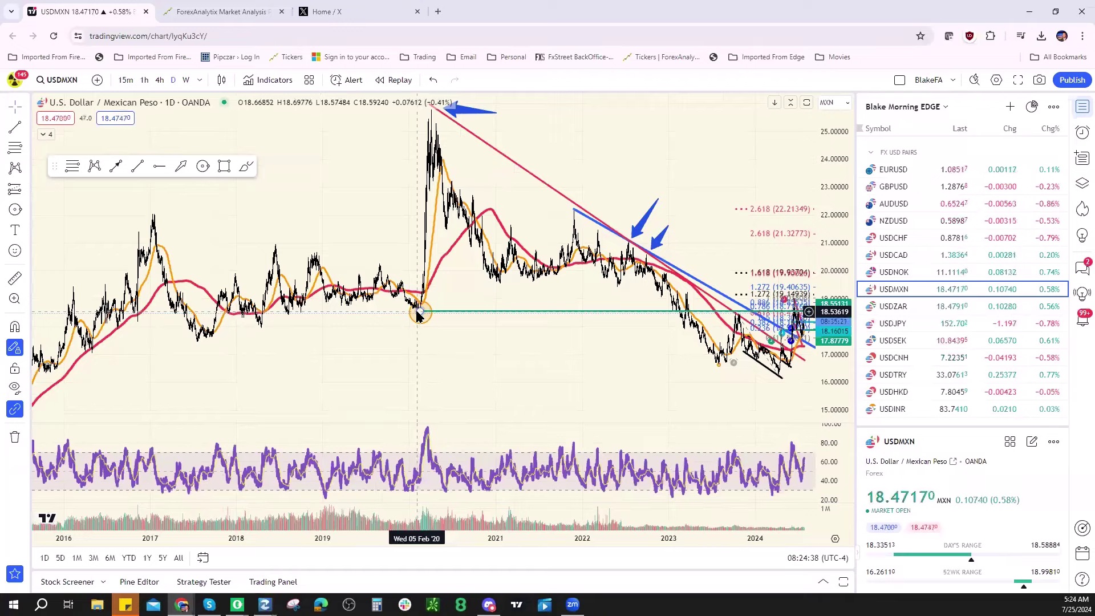
# Step: Zoom the USD/MXN chart back in to the 2023–2024 price action
pyautogui.scroll(10, 410, 314)
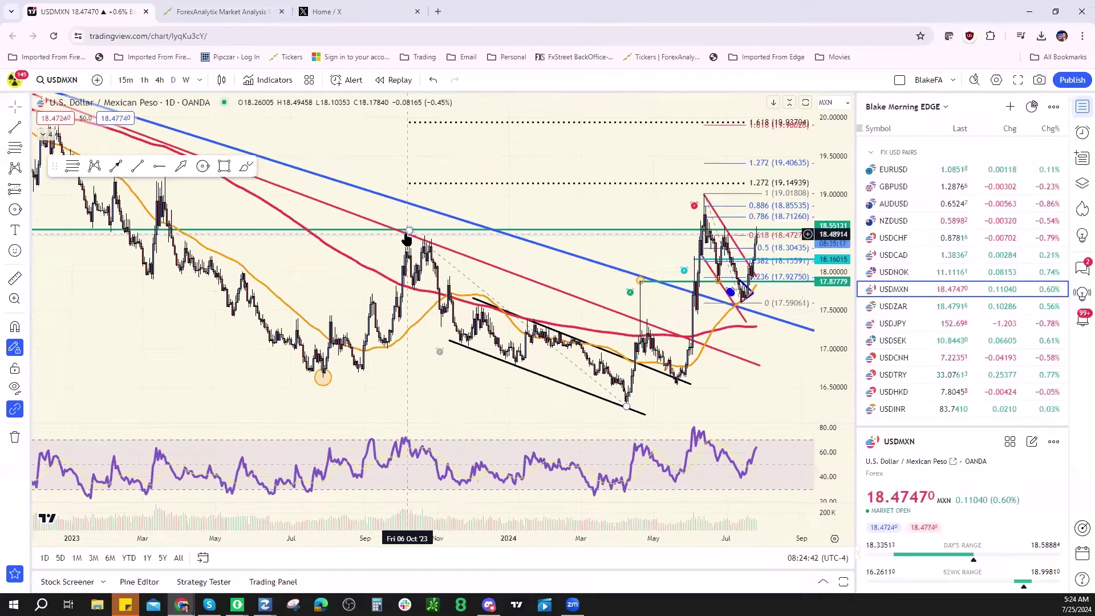
pyautogui.scroll(-10, 379, 285)
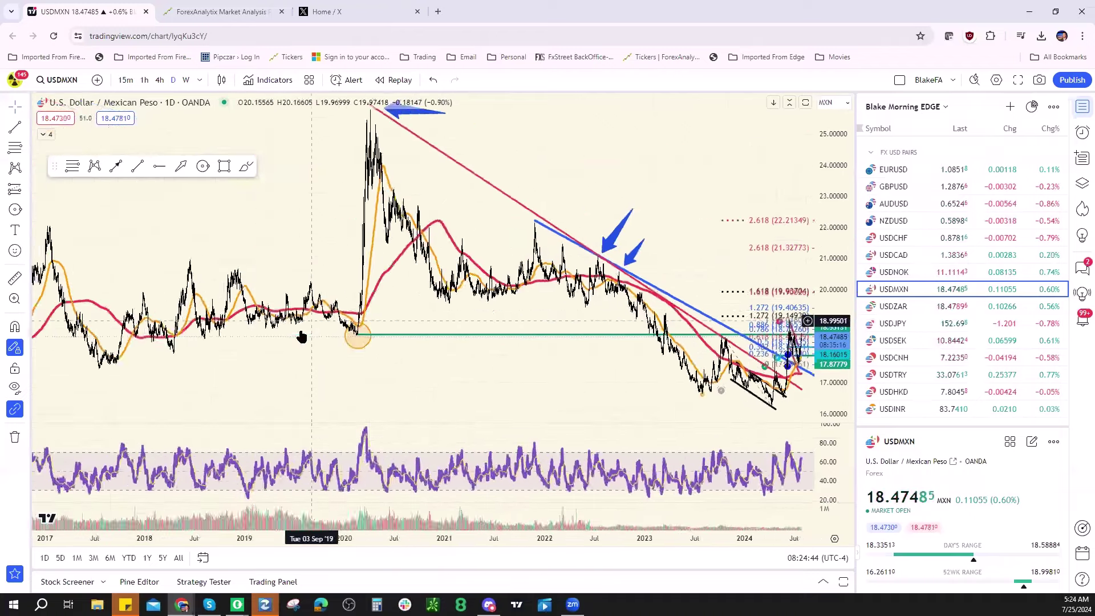
pyautogui.scroll(-3, 483, 315)
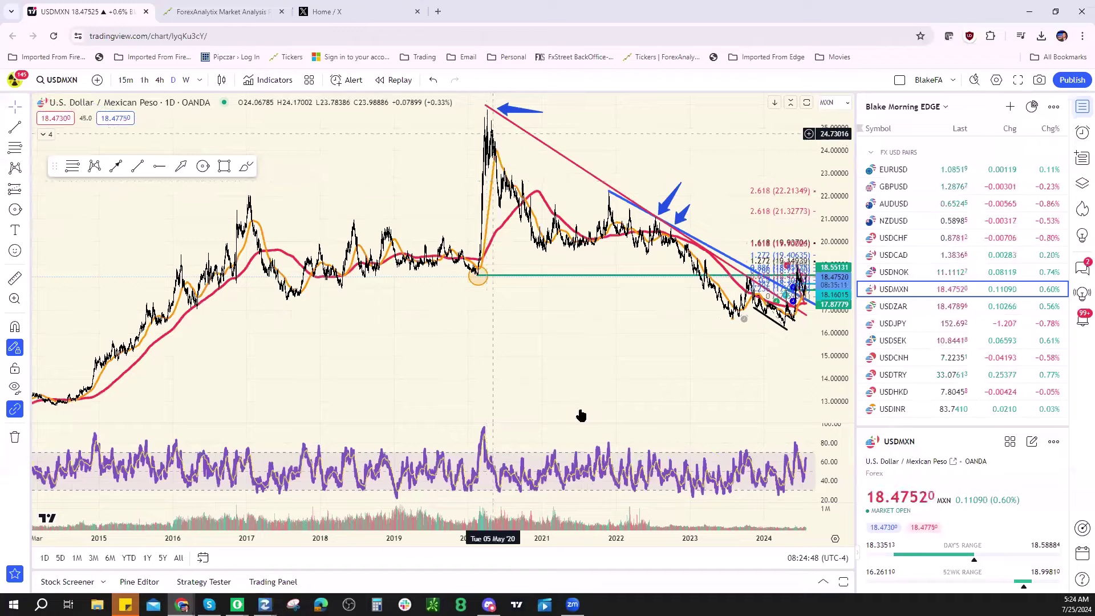
pyautogui.scroll(5, 374, 374)
pyautogui.scroll(-2, 143, 365)
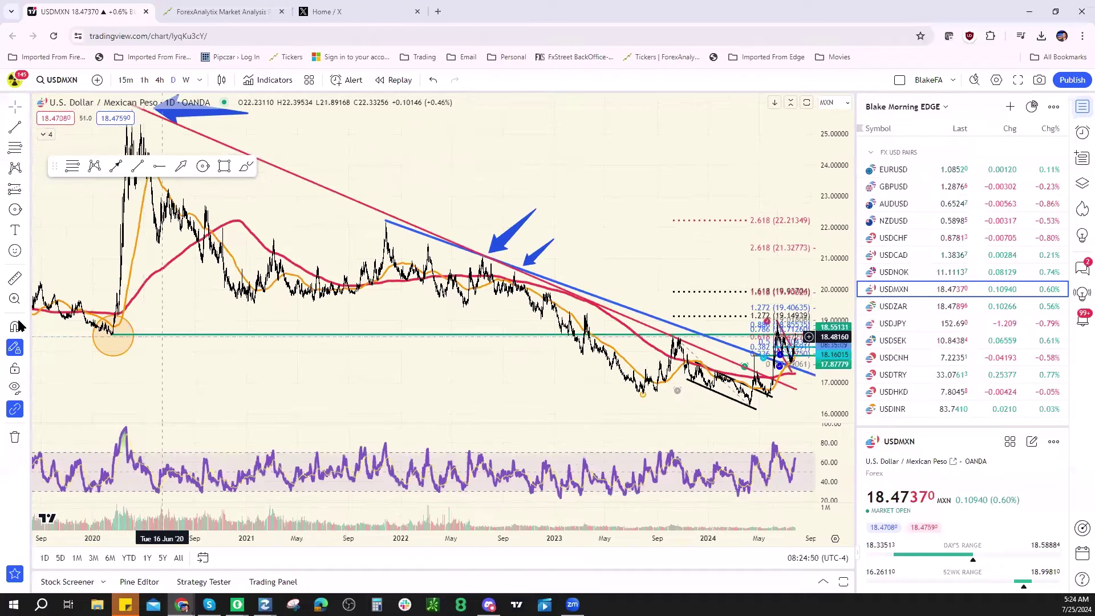
pyautogui.scroll(3, 458, 371)
pyautogui.scroll(3, 458, 365)
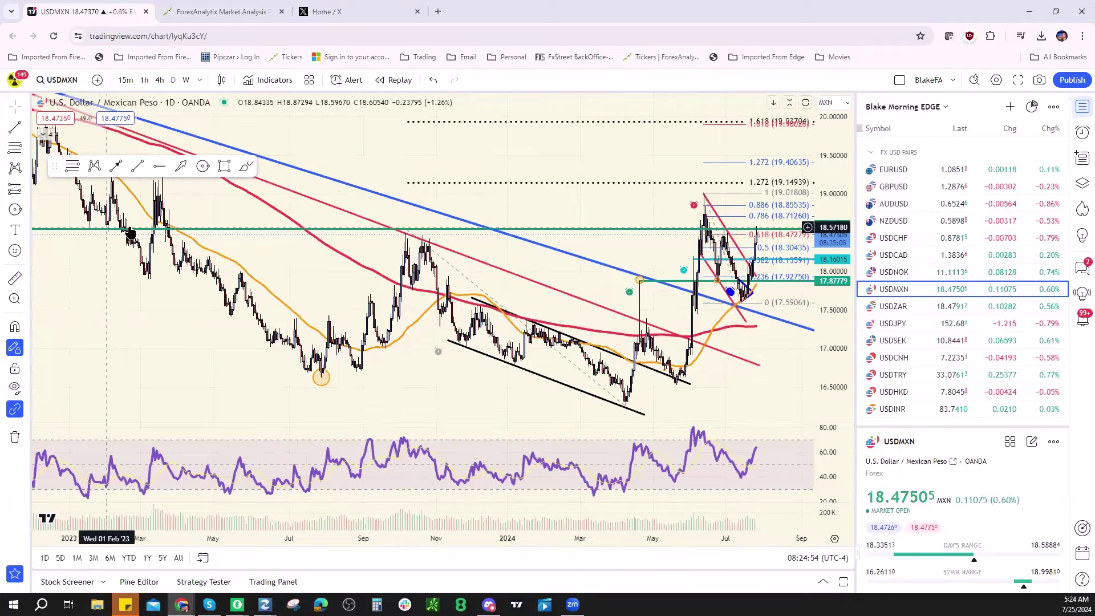
# Step: Review Closed Patterns in Play on ForexAnalytix, then glance back at the USDMXN chart
pyautogui.click(219, 11)
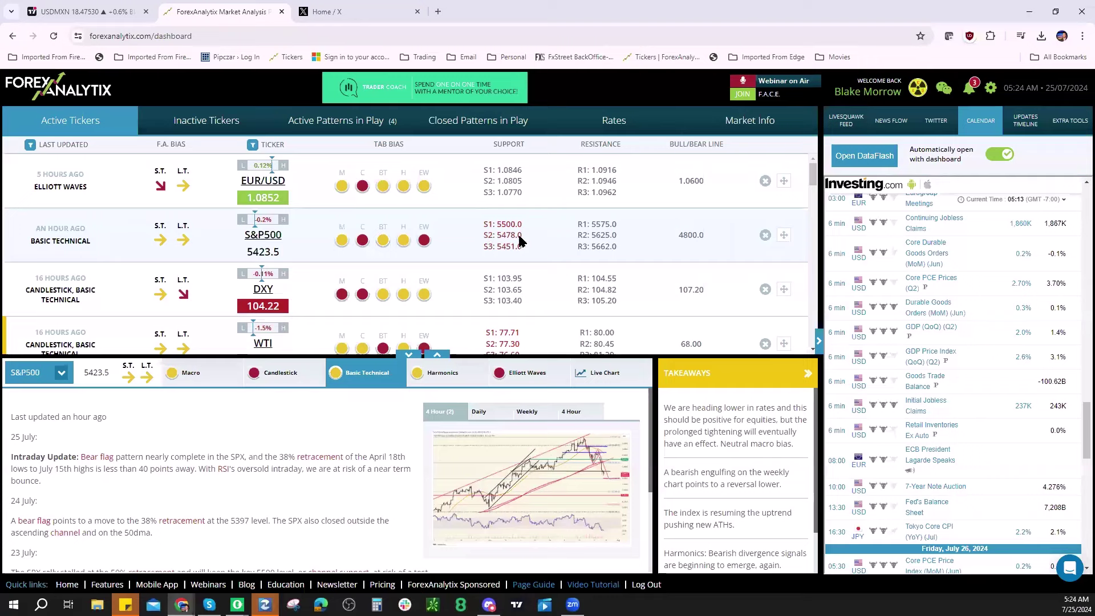
pyautogui.click(489, 122)
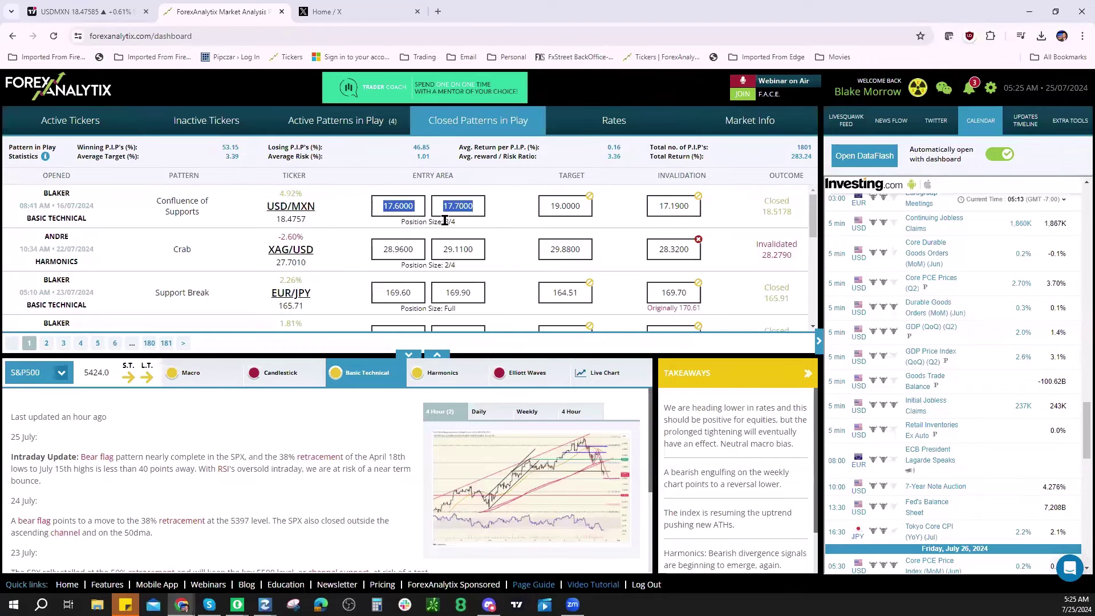
pyautogui.click(94, 121)
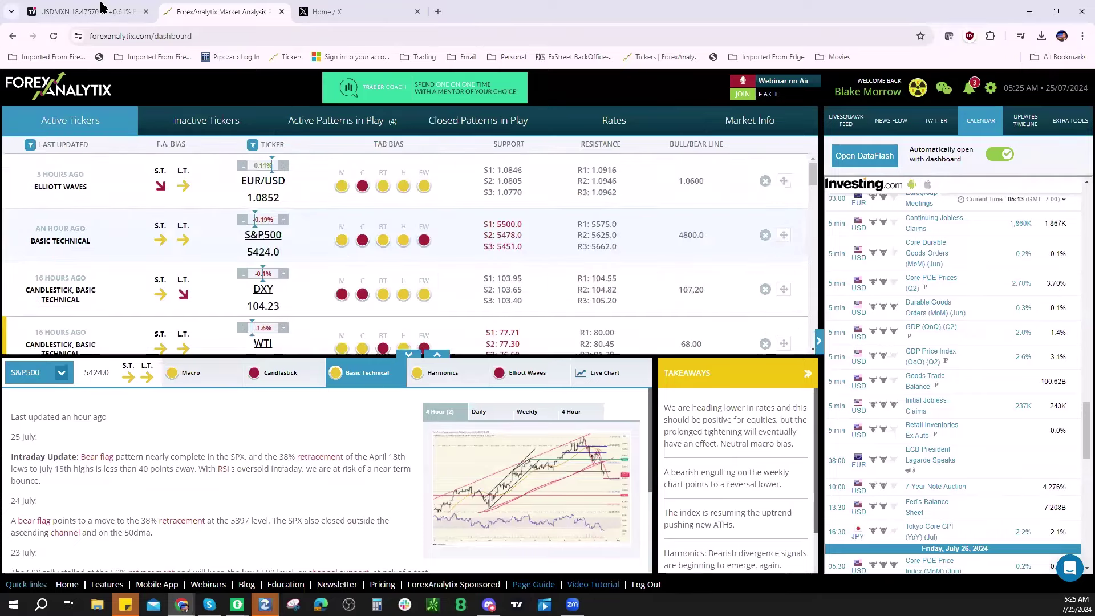
pyautogui.hotkey('ctrl', 'shift', 'Tab')
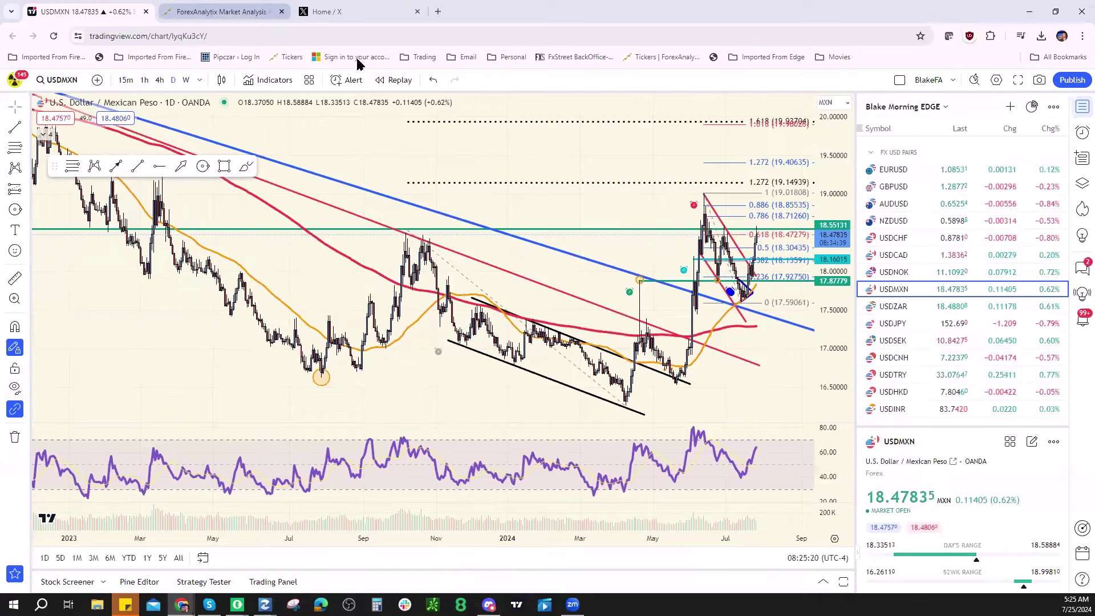
# Step: Review Active Patterns in Play and show the LiveSquawk feed beside Active Tickers
pyautogui.hotkey('ctrl', 'Tab')
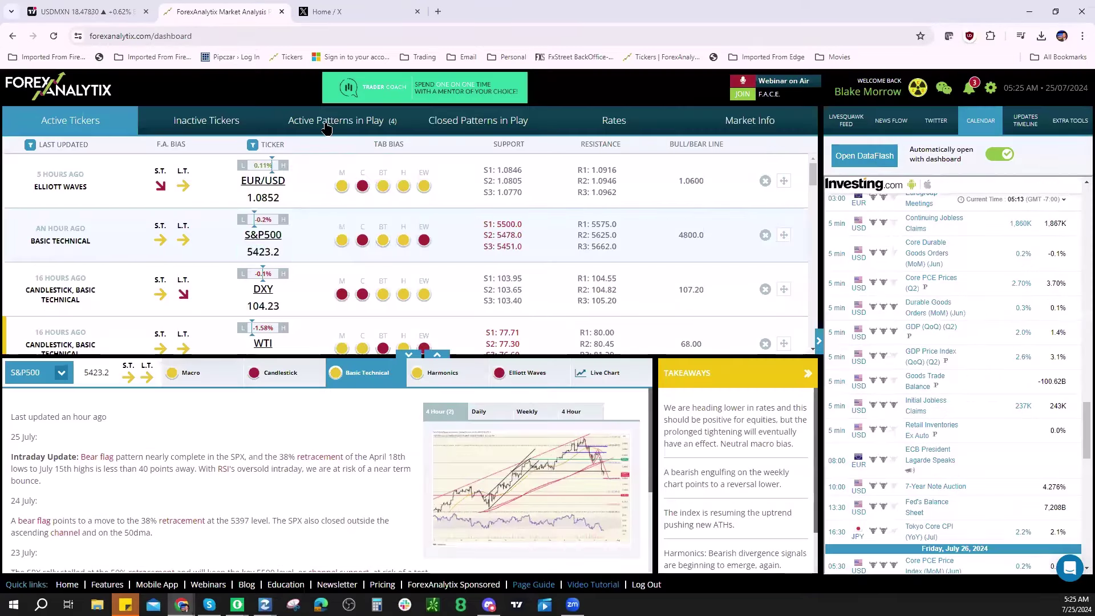
pyautogui.click(347, 120)
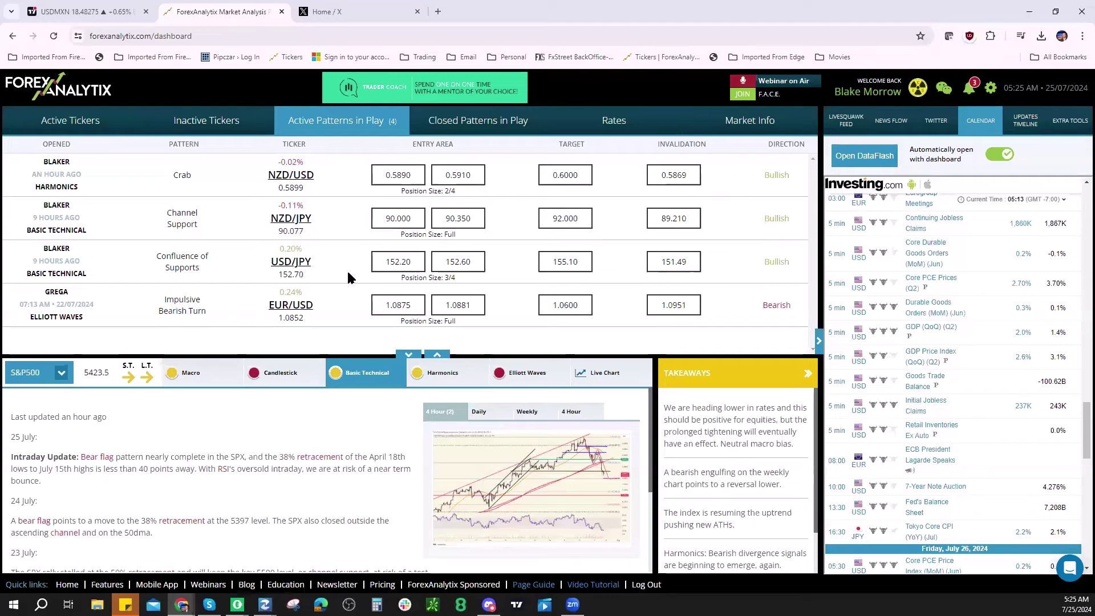
pyautogui.click(91, 126)
pyautogui.click(839, 123)
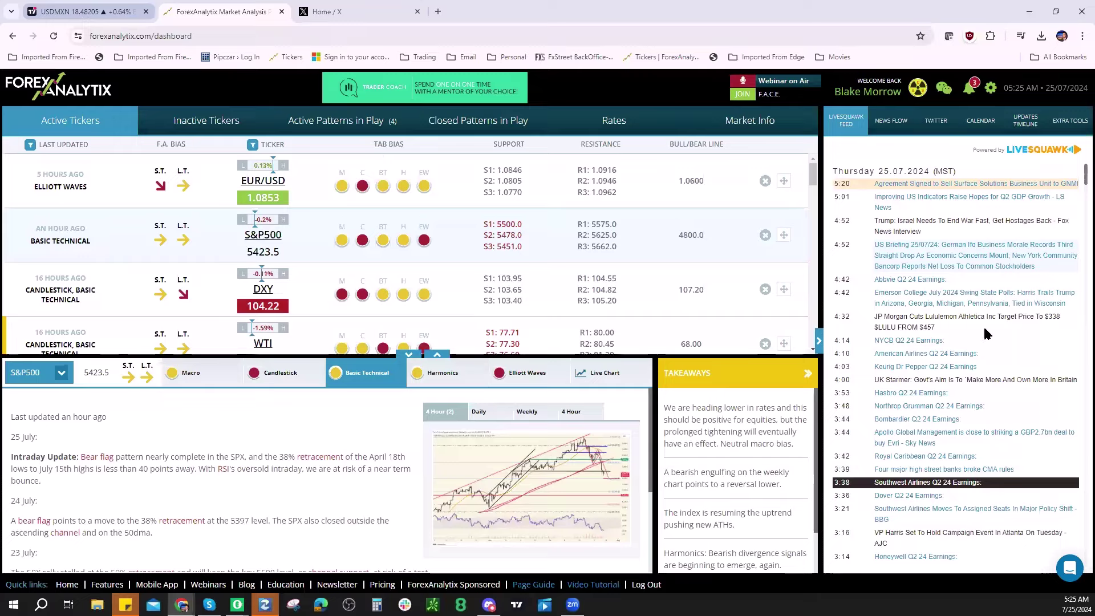
pyautogui.hotkey('ctrl', 'shift', 'Tab')
# Step: Load the USDNOK daily chart and zoom out to its trend lines back to 2017
pyautogui.click(903, 272)
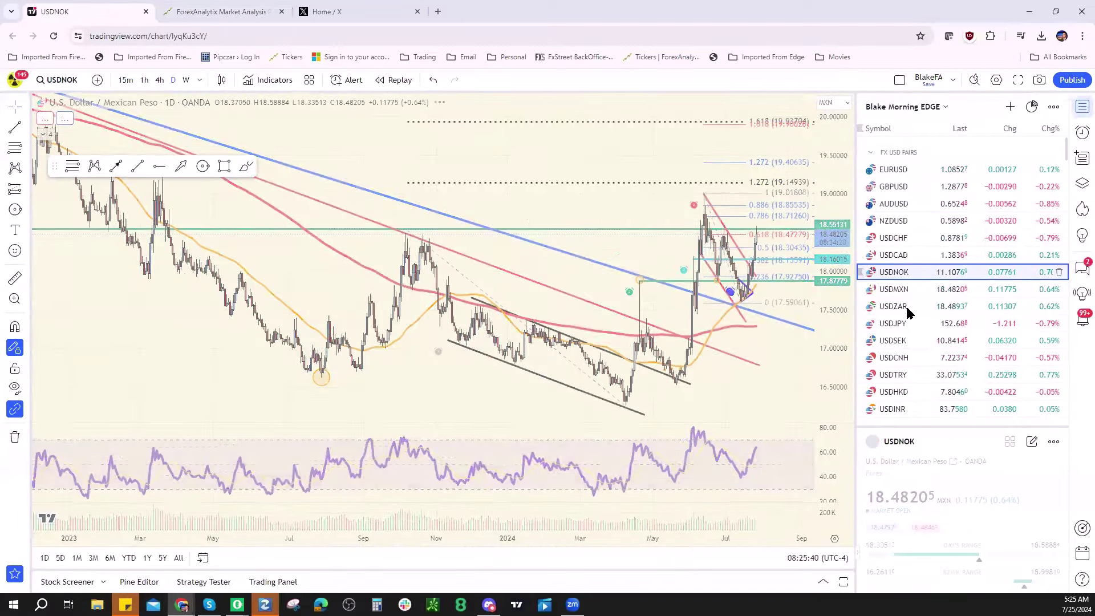
pyautogui.scroll(3, 730, 337)
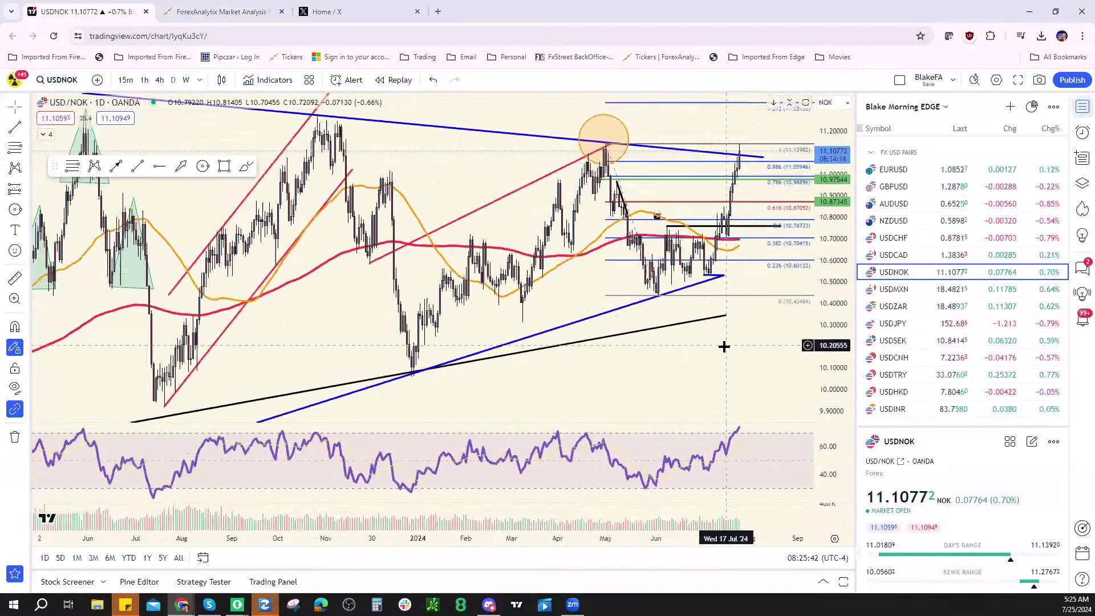
pyautogui.scroll(-10, 723, 347)
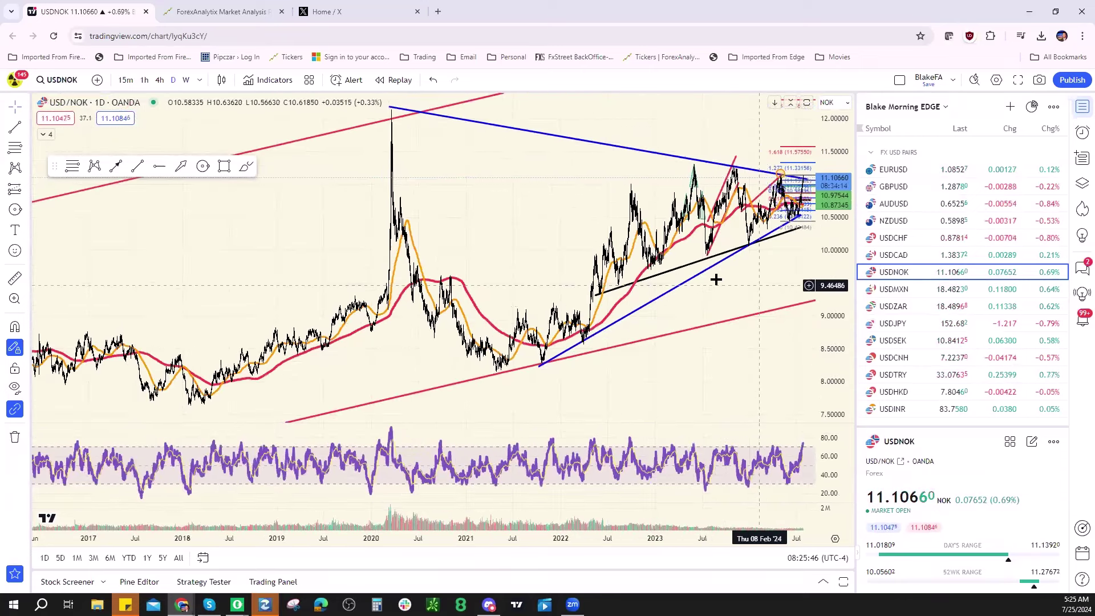
pyautogui.hscroll(3, 545, 285)
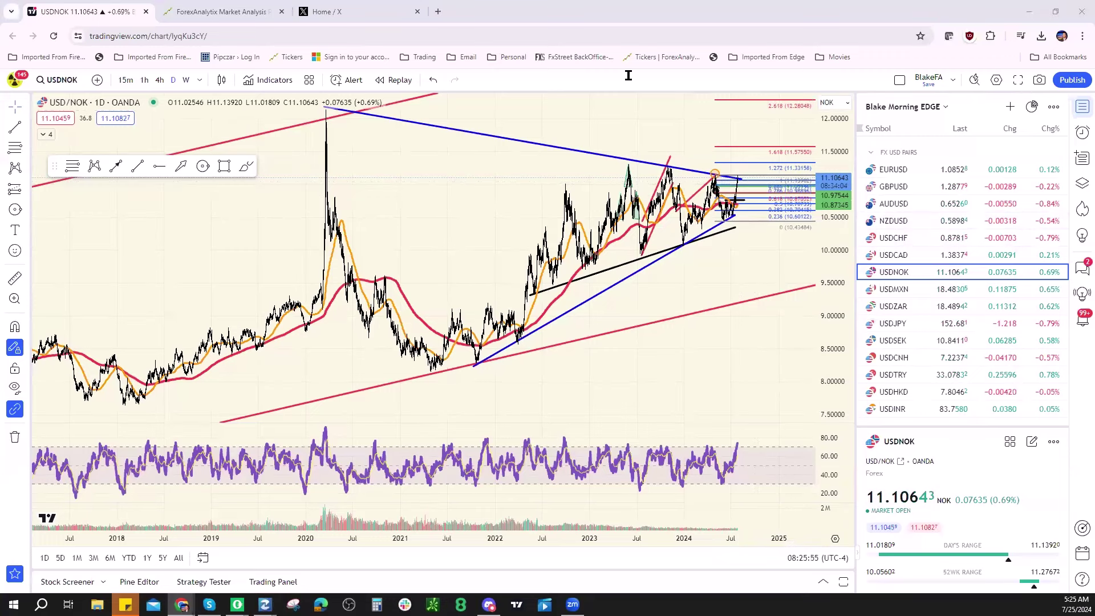
pyautogui.click(544, 60)
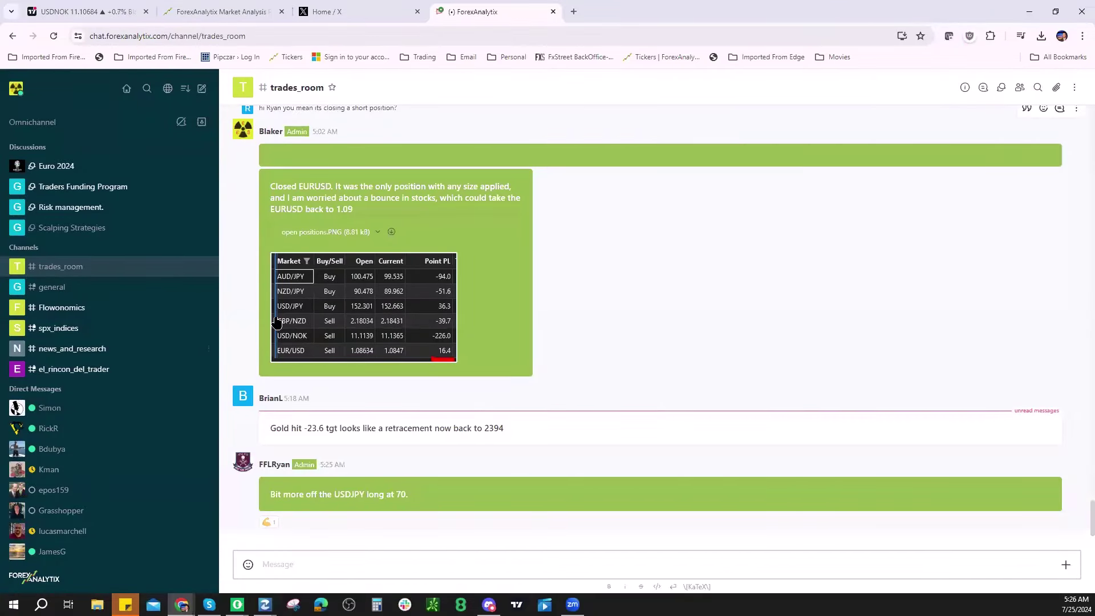
pyautogui.click(87, 289)
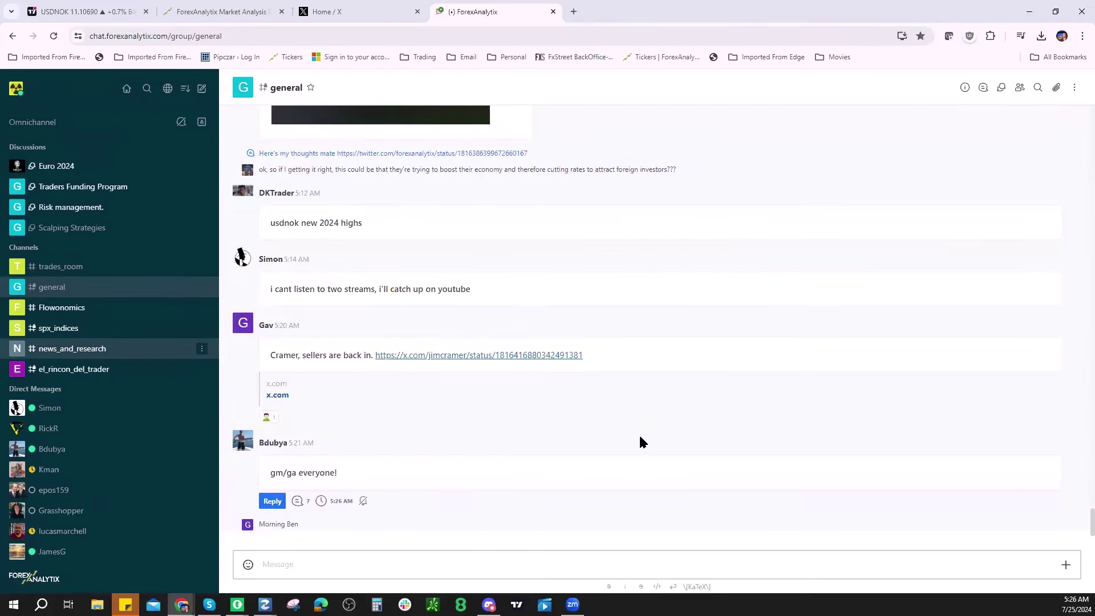
pyautogui.click(115, 350)
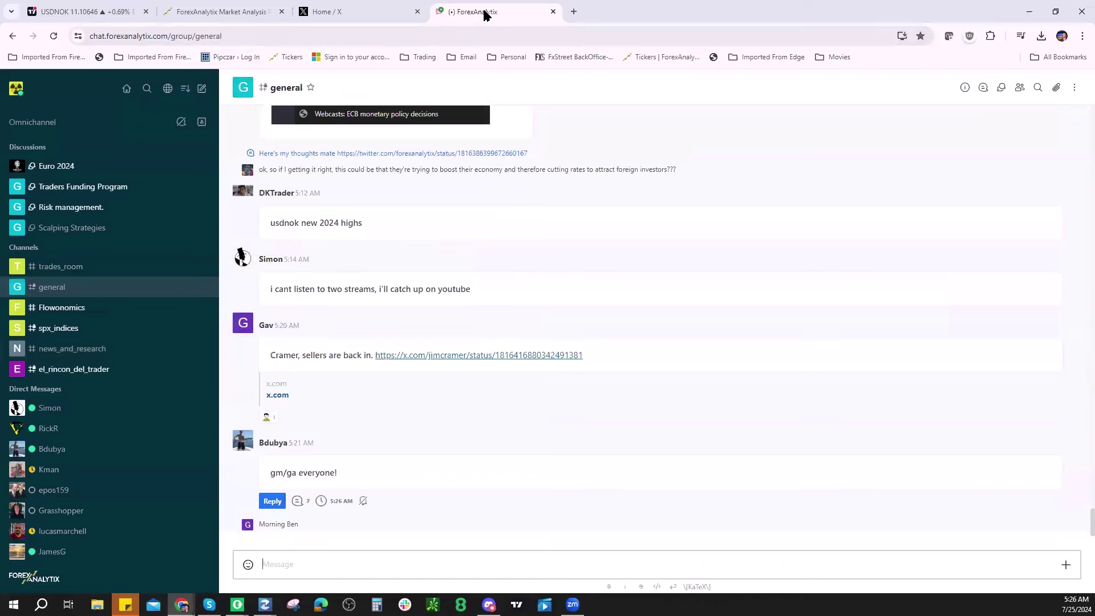
pyautogui.moveTo(483, 13); pyautogui.dragTo(844, 46)
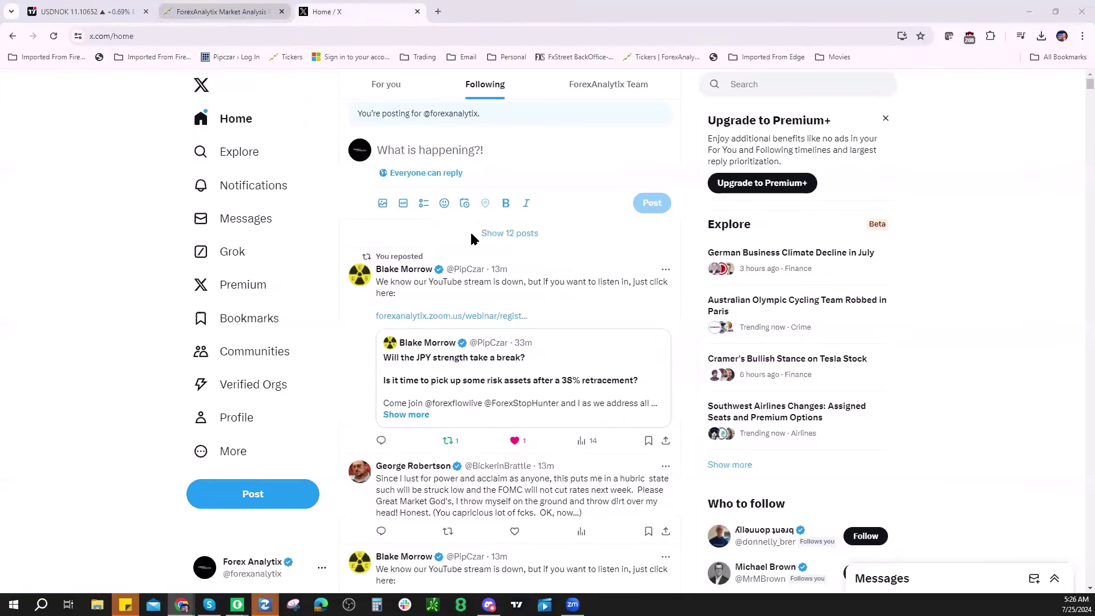
pyautogui.click(223, 12)
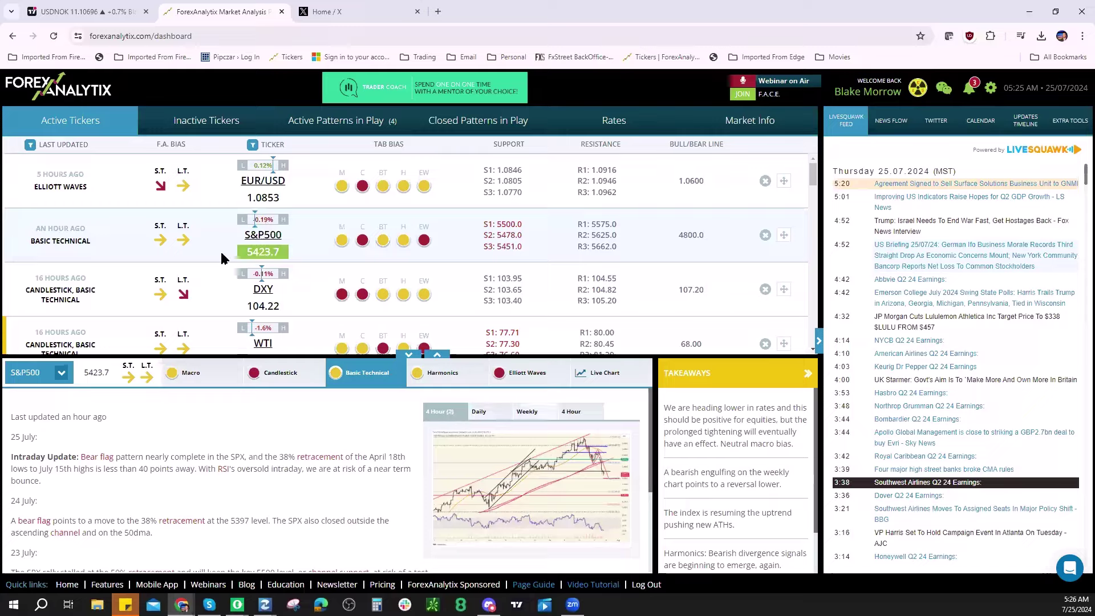
pyautogui.click(85, 11)
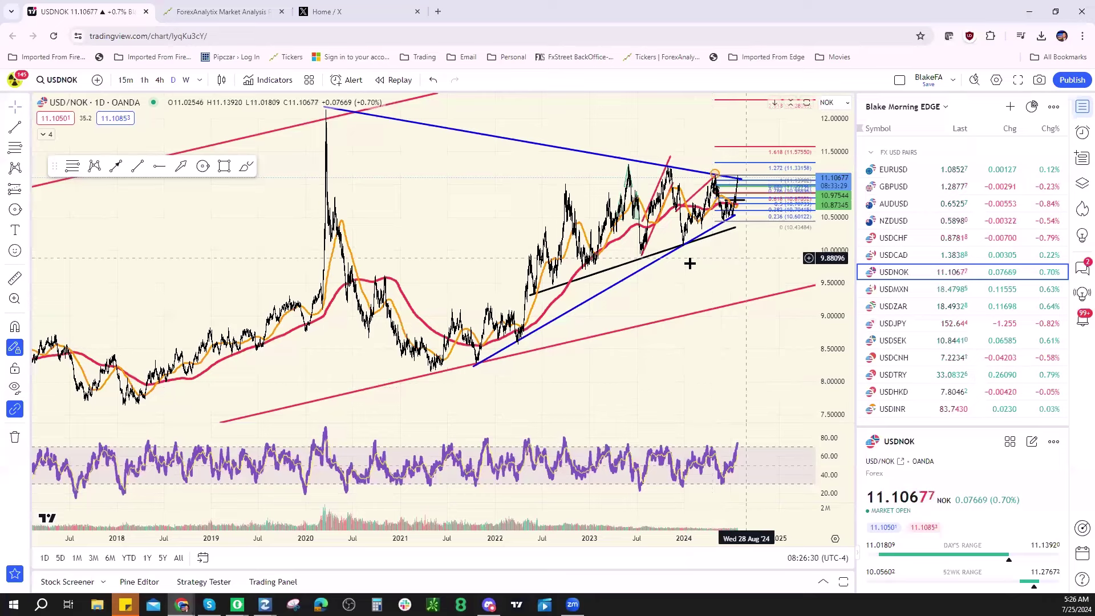
pyautogui.scroll(5, 667, 262)
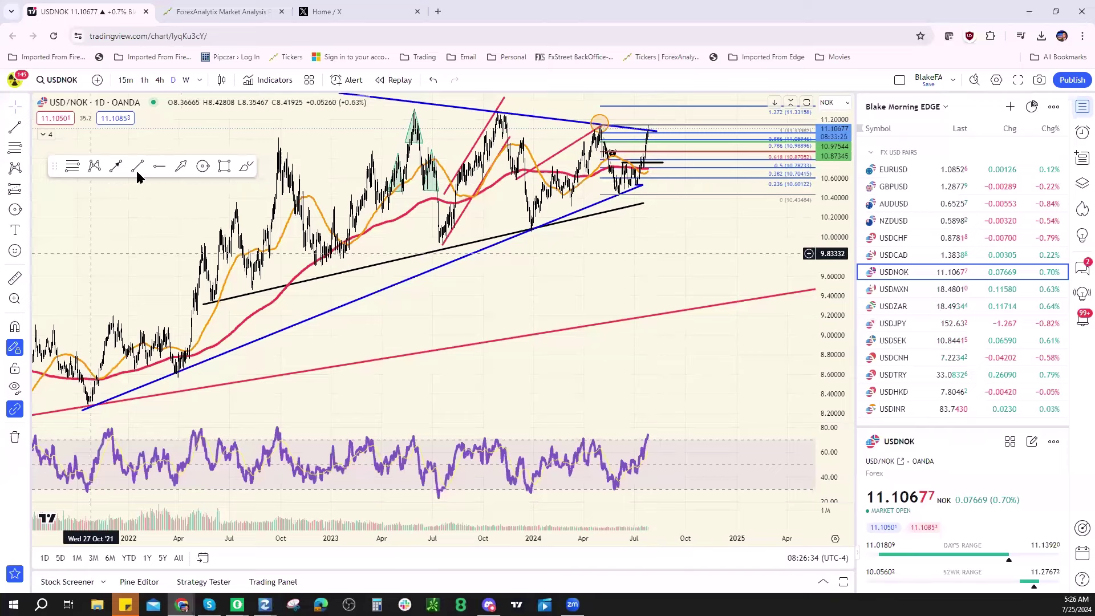
# Step: Draw and then delete a short red trend line on USD/NOK, and return to ForexAnalytix
pyautogui.click(115, 166)
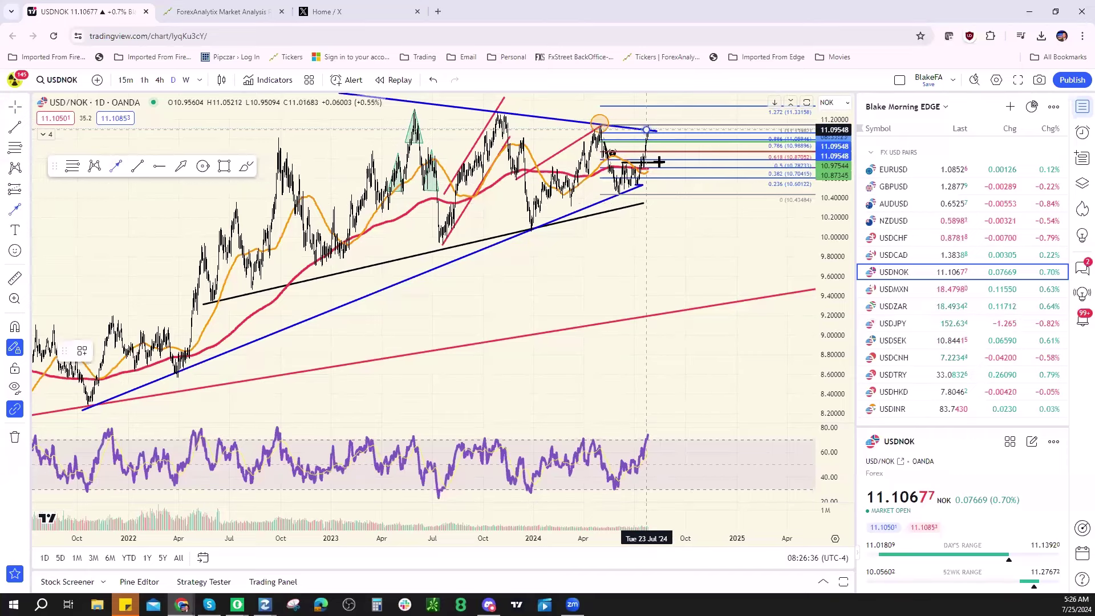
pyautogui.click(646, 130)
pyautogui.click(661, 169)
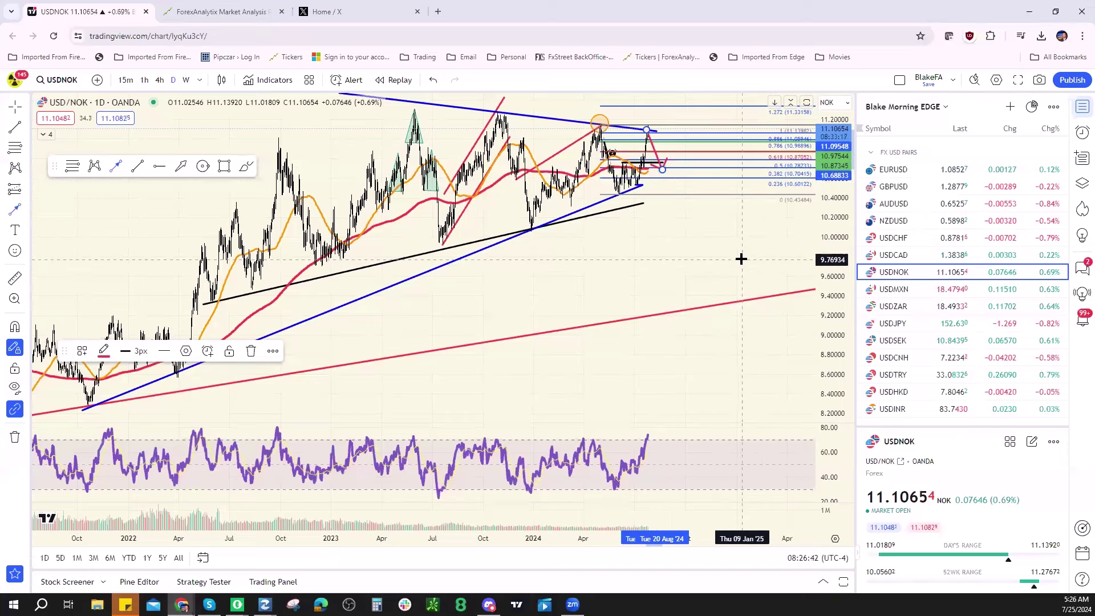
pyautogui.press('Delete')
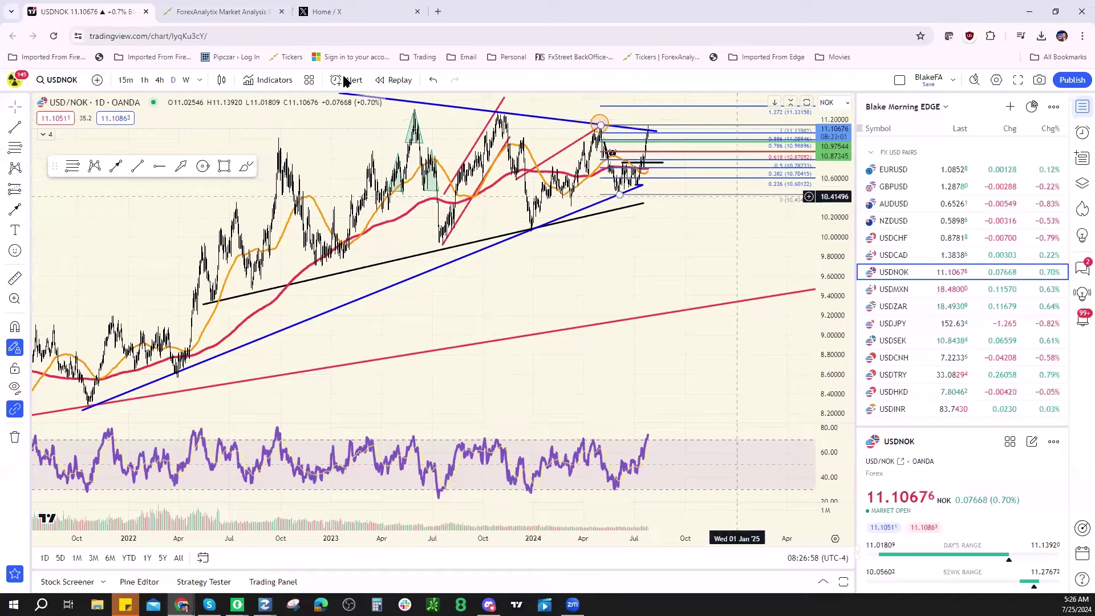
pyautogui.hotkey('ctrl', 'Tab')
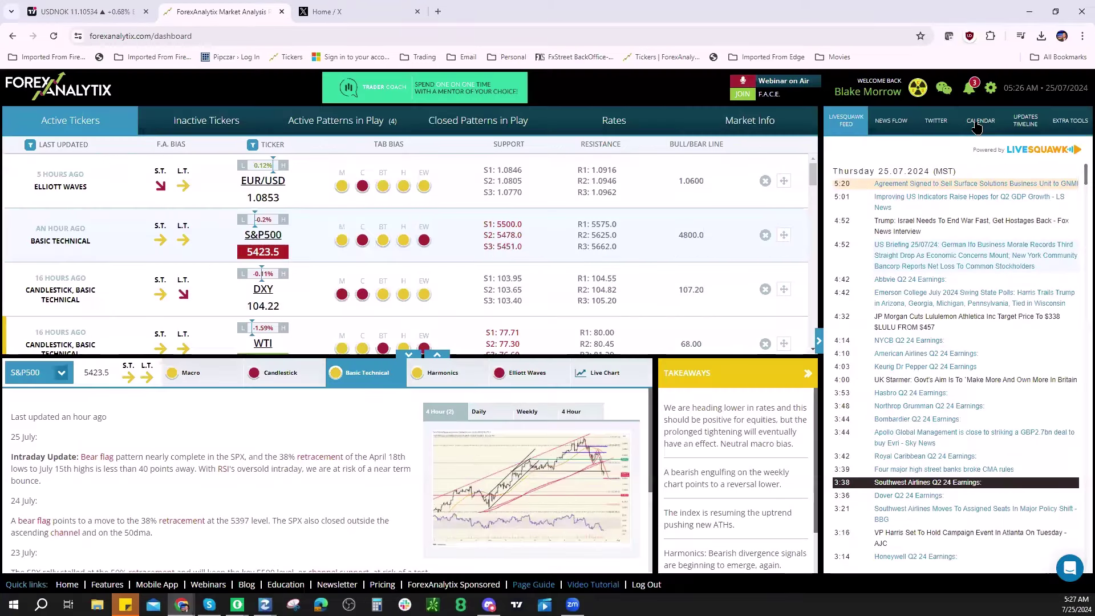
# Step: Show the economic calendar in the side panel and a live USD/JPY chart below the tickers
pyautogui.click(976, 123)
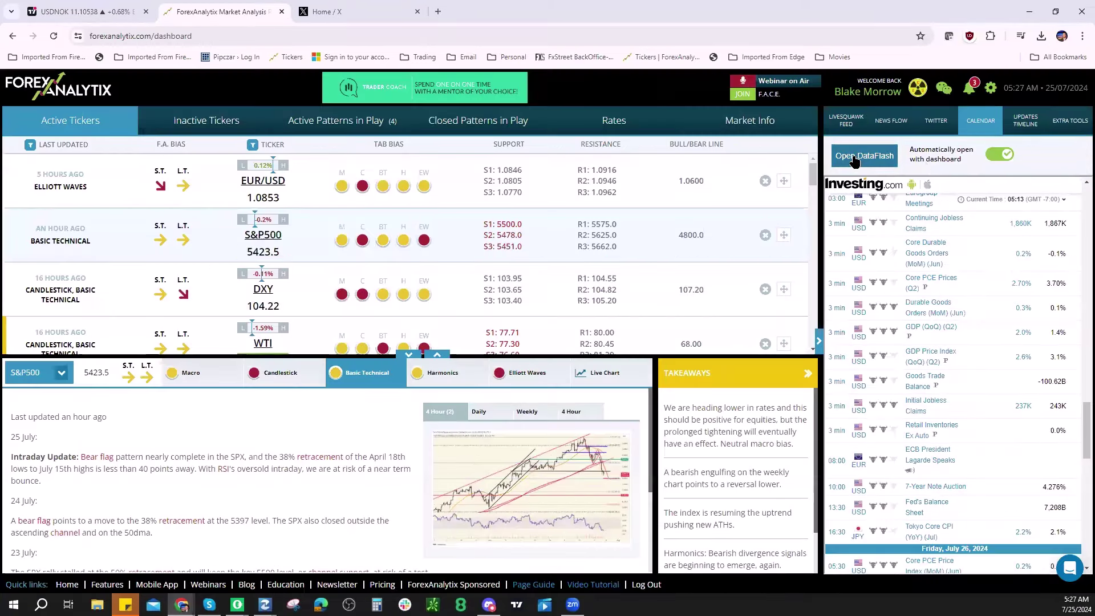
pyautogui.click(601, 373)
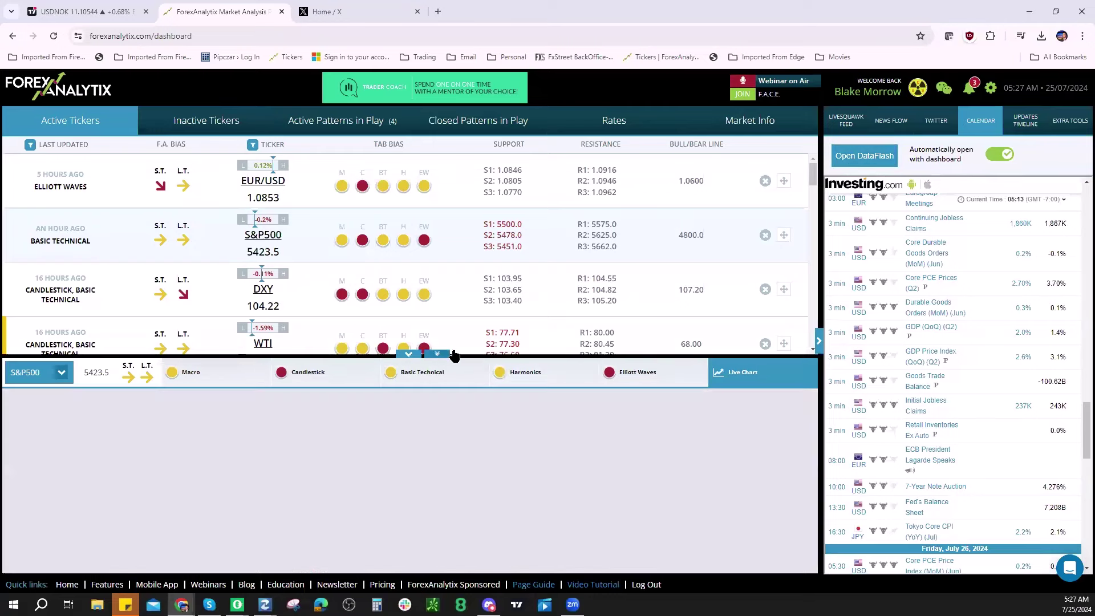
pyautogui.click(40, 275)
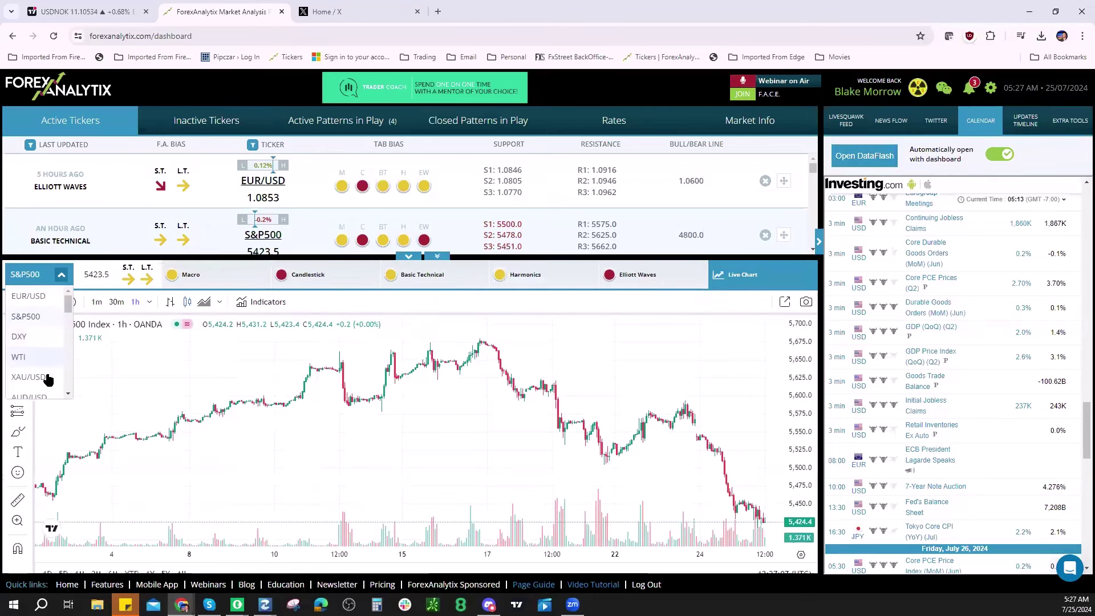
pyautogui.scroll(-5, 49, 338)
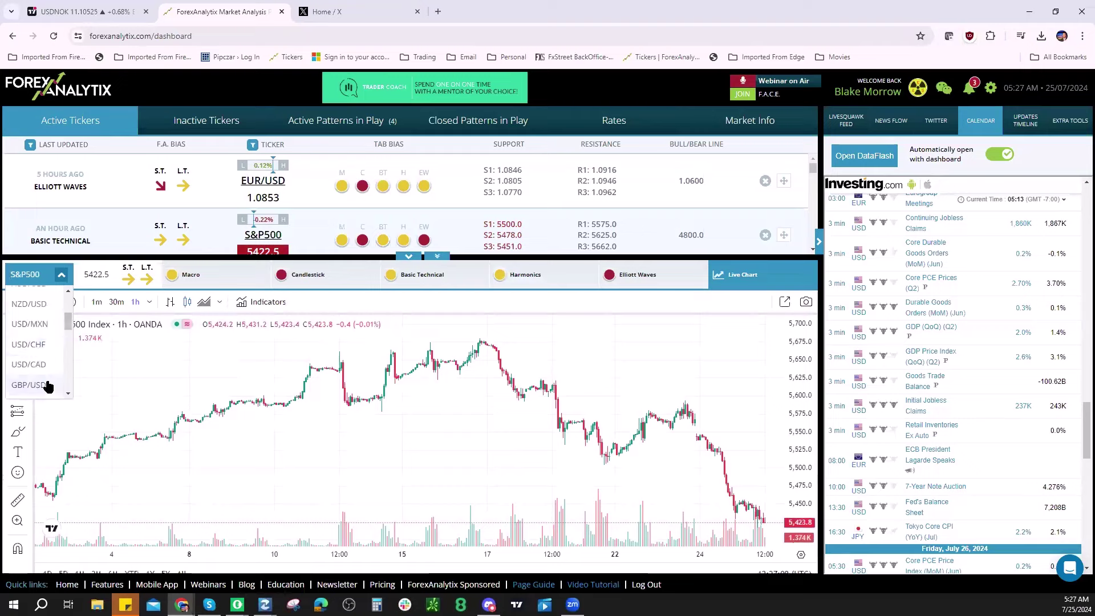
pyautogui.click(28, 324)
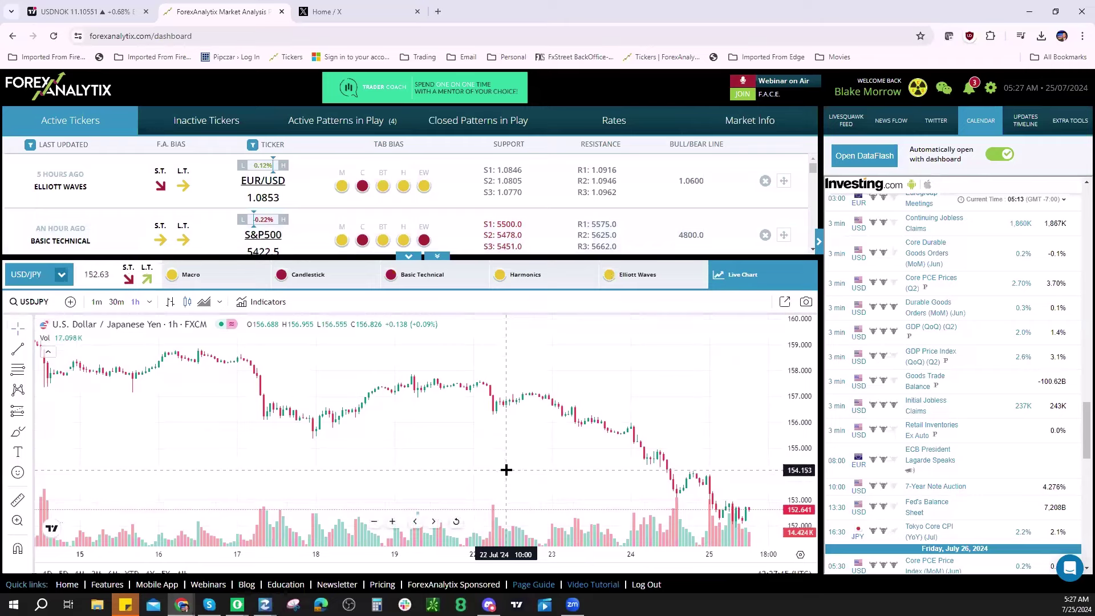
# Step: Glance at the DataFlash news window, close it, and go back to TradingView
pyautogui.click(880, 155)
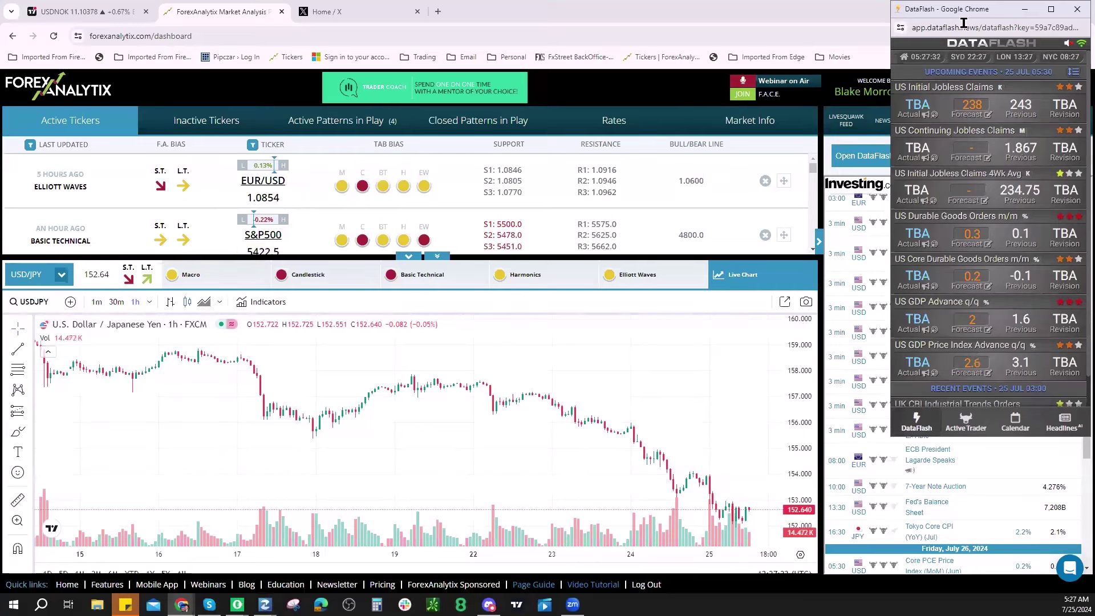
pyautogui.moveTo(955, 19); pyautogui.dragTo(956, 23)
pyautogui.click(1025, 12)
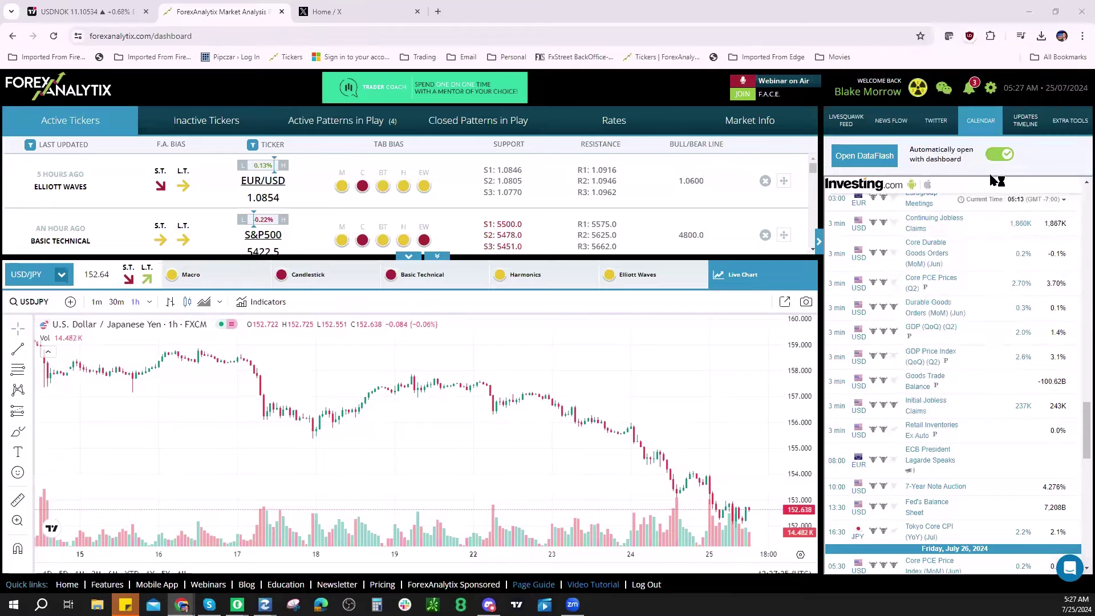
pyautogui.click(846, 120)
# Step: Switch TradingView to a three-column layout of USD/NOK, S&P 500 and US 10-year yield, then browse the watchlist
pyautogui.click(93, 12)
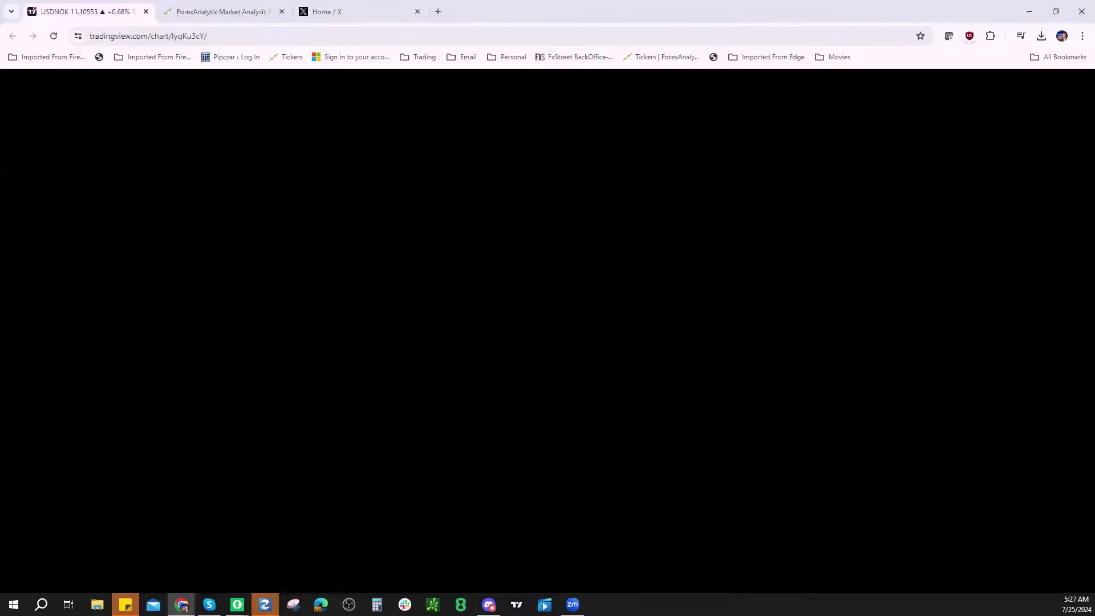
pyautogui.click(900, 80)
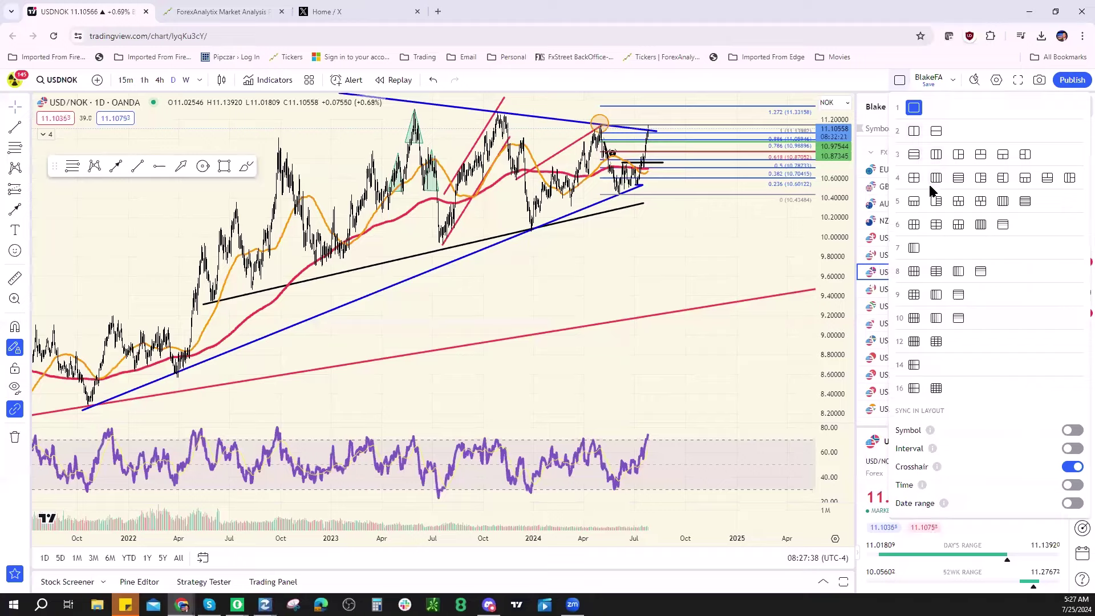
pyautogui.click(913, 294)
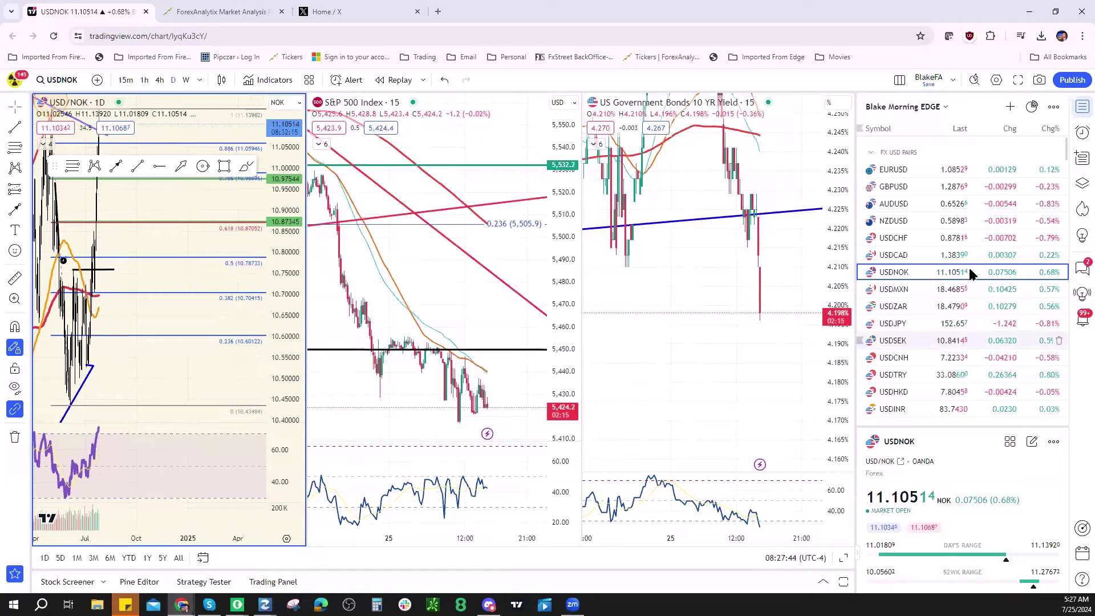
pyautogui.scroll(-4, 952, 329)
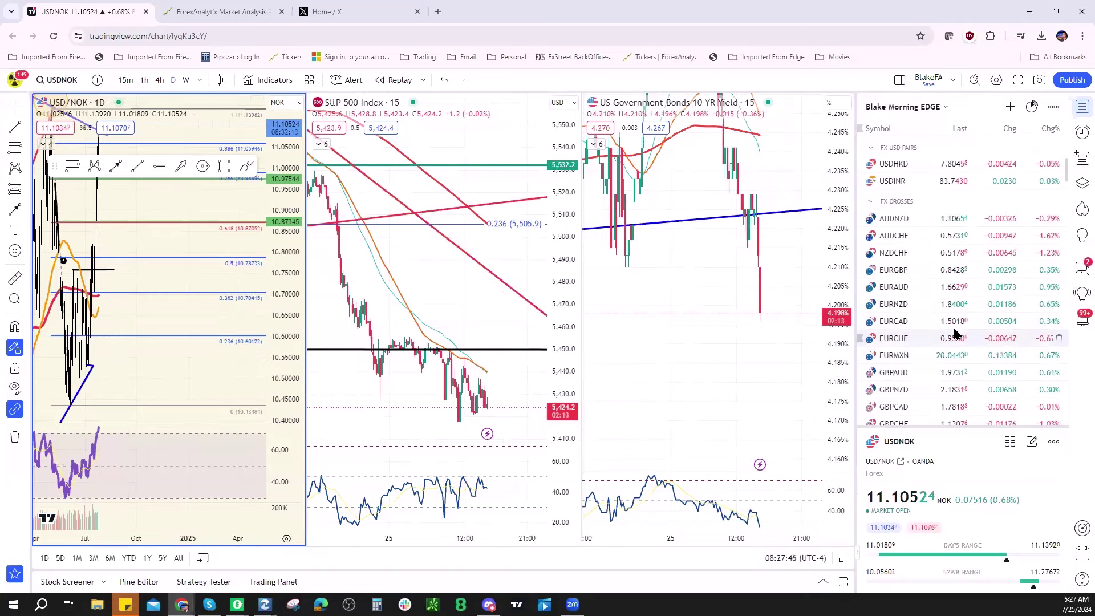
pyautogui.scroll(-5, 952, 331)
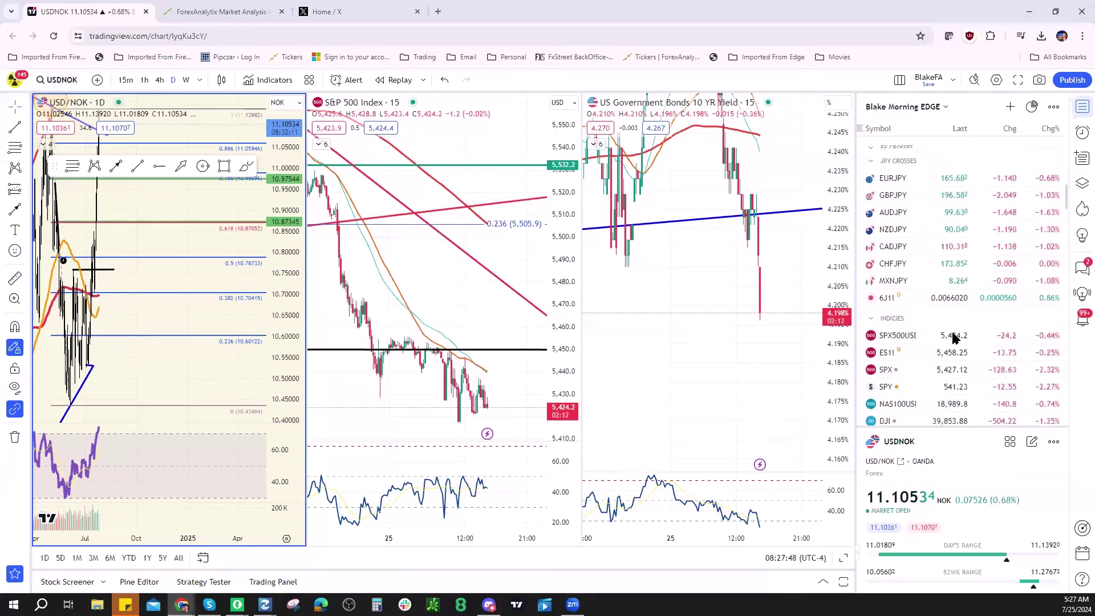
pyautogui.scroll(-5, 954, 338)
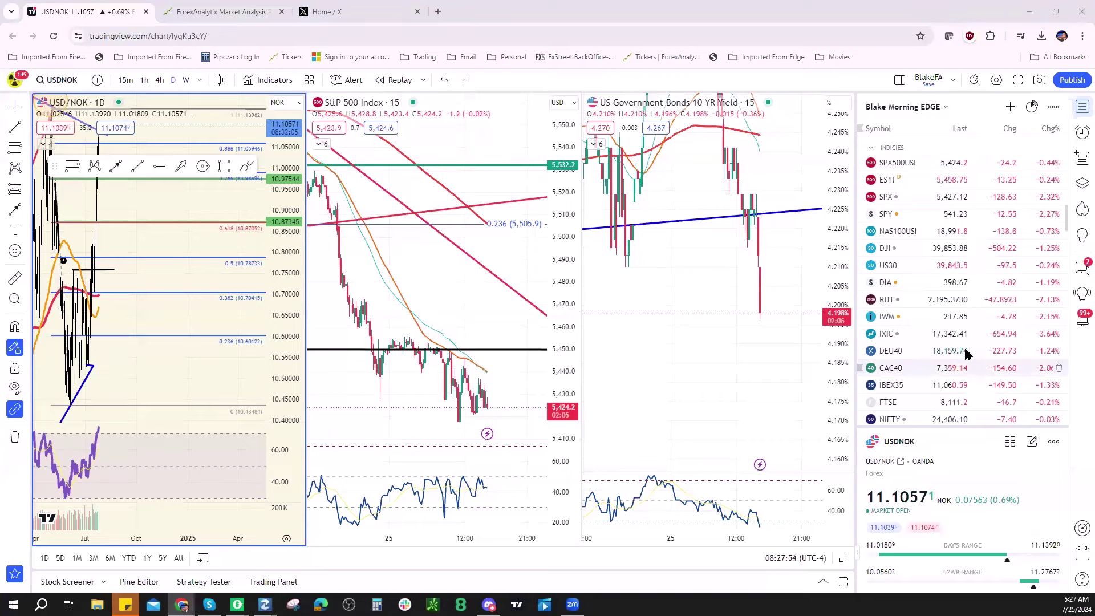
pyautogui.scroll(1, 942, 240)
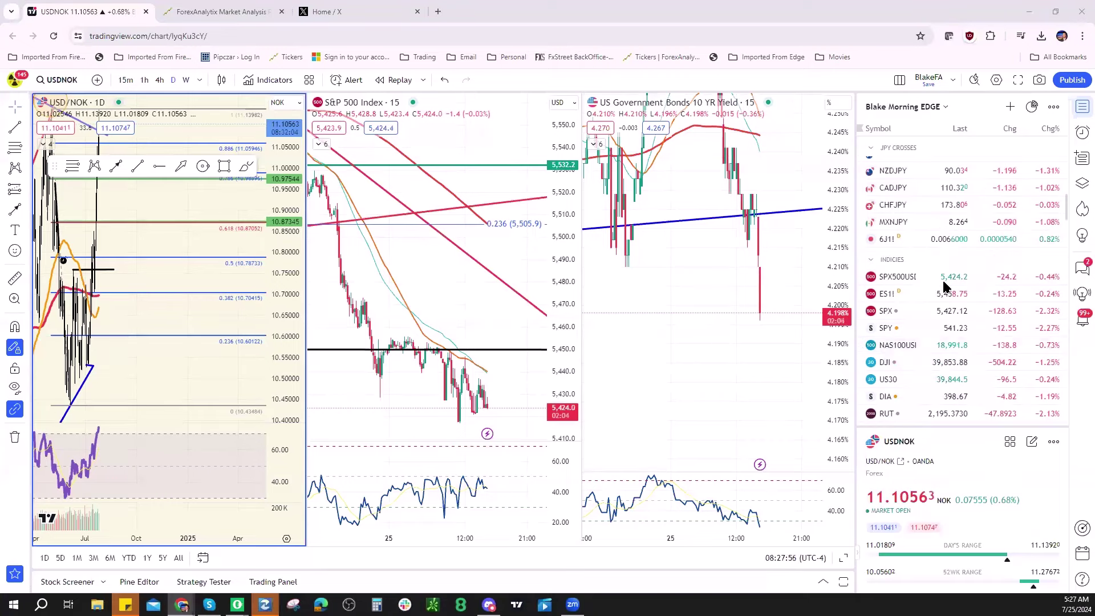
pyautogui.scroll(1, 958, 319)
pyautogui.scroll(-3, 962, 329)
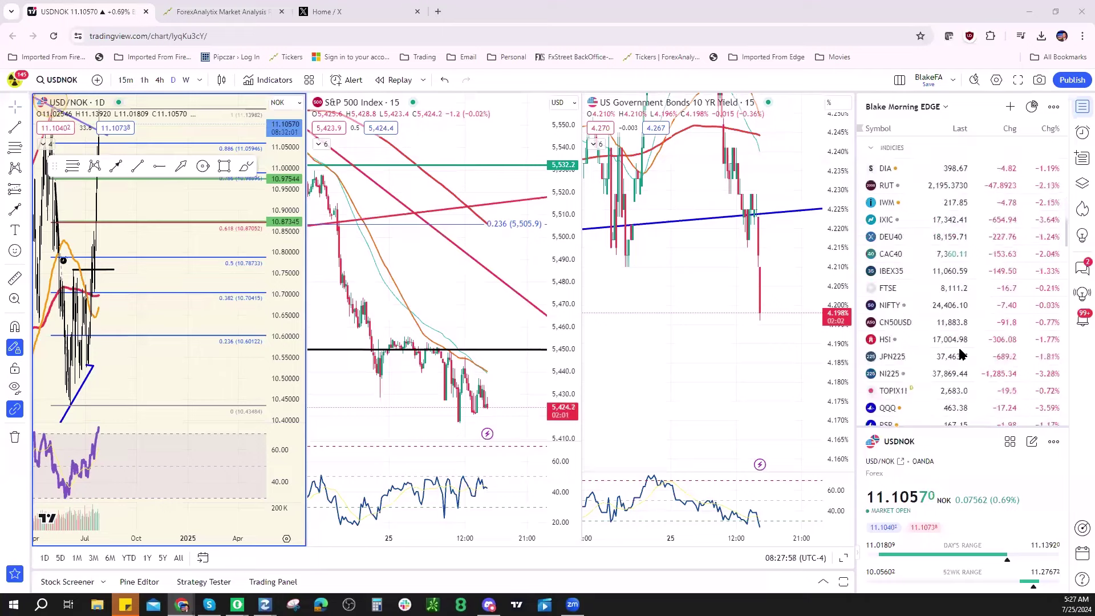
pyautogui.scroll(-2, 925, 340)
# Step: Load DXY into the left chart on 15-minute bars and zoom into the latest hours
pyautogui.click(935, 382)
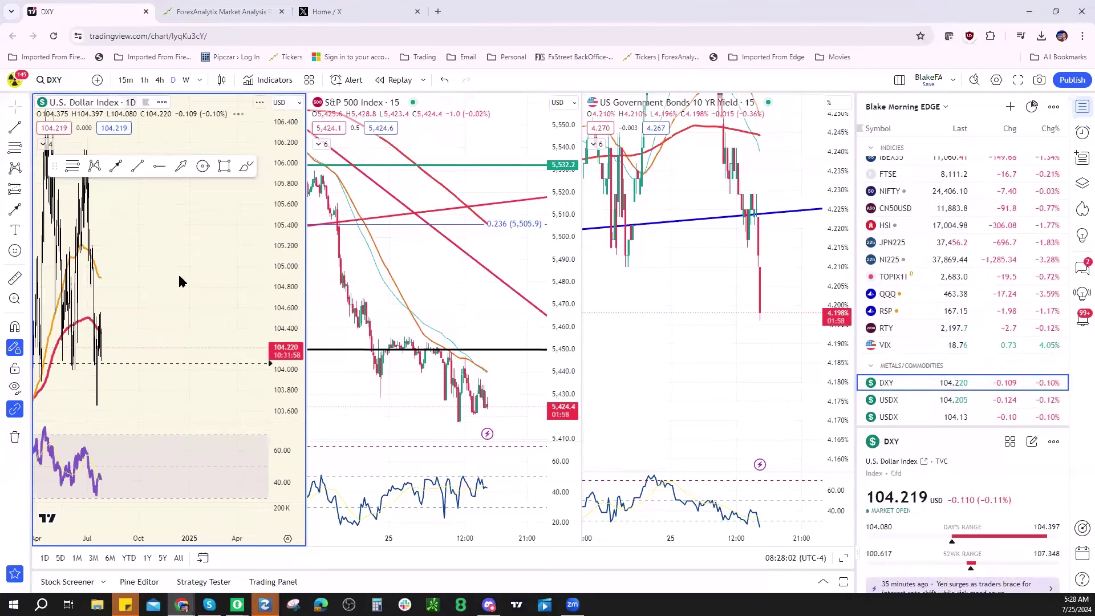
pyautogui.press('1')
pyautogui.press('5')
pyautogui.press('Return')
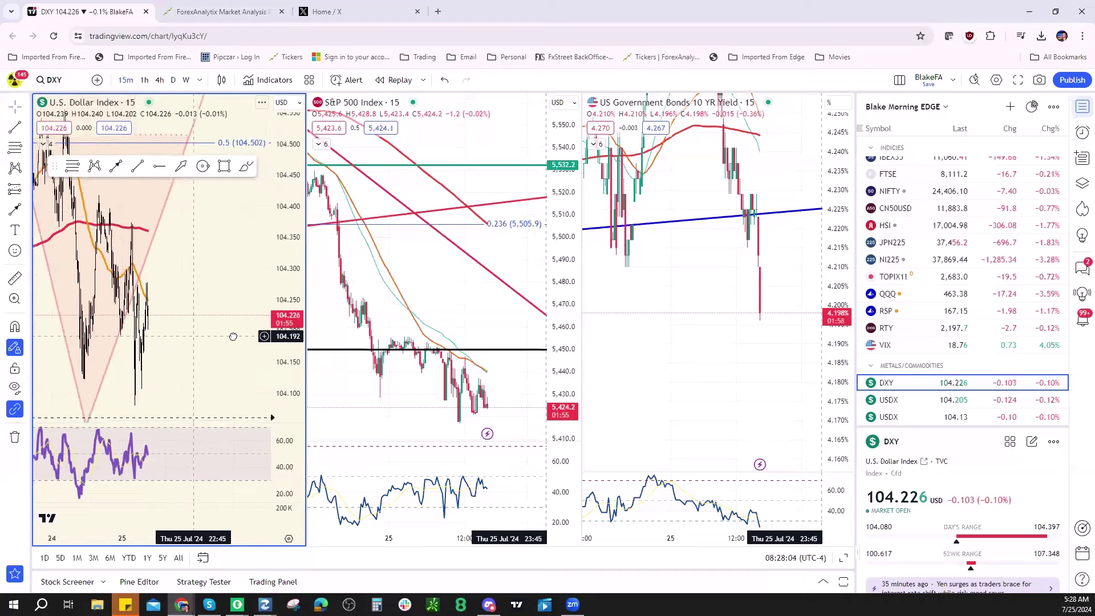
pyautogui.scroll(3, 233, 336)
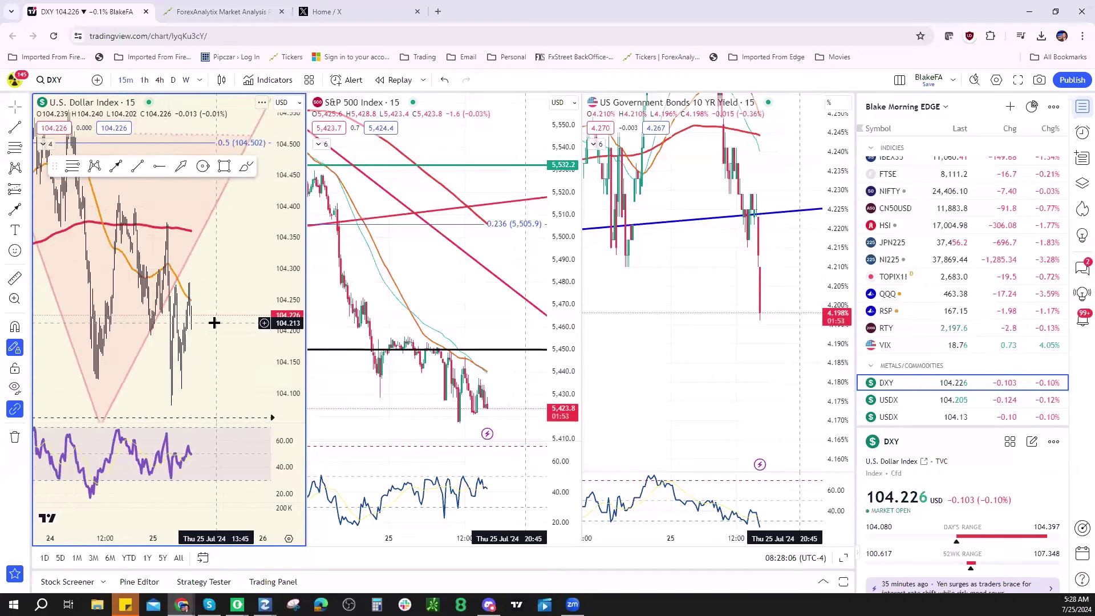
pyautogui.scroll(5, 213, 323)
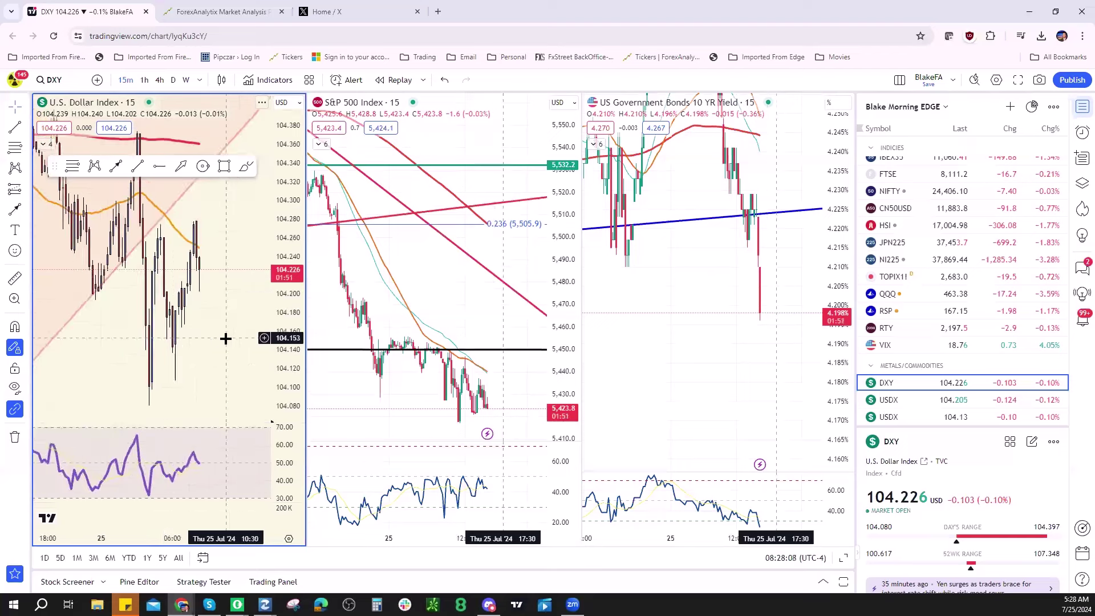
pyautogui.scroll(5, 205, 342)
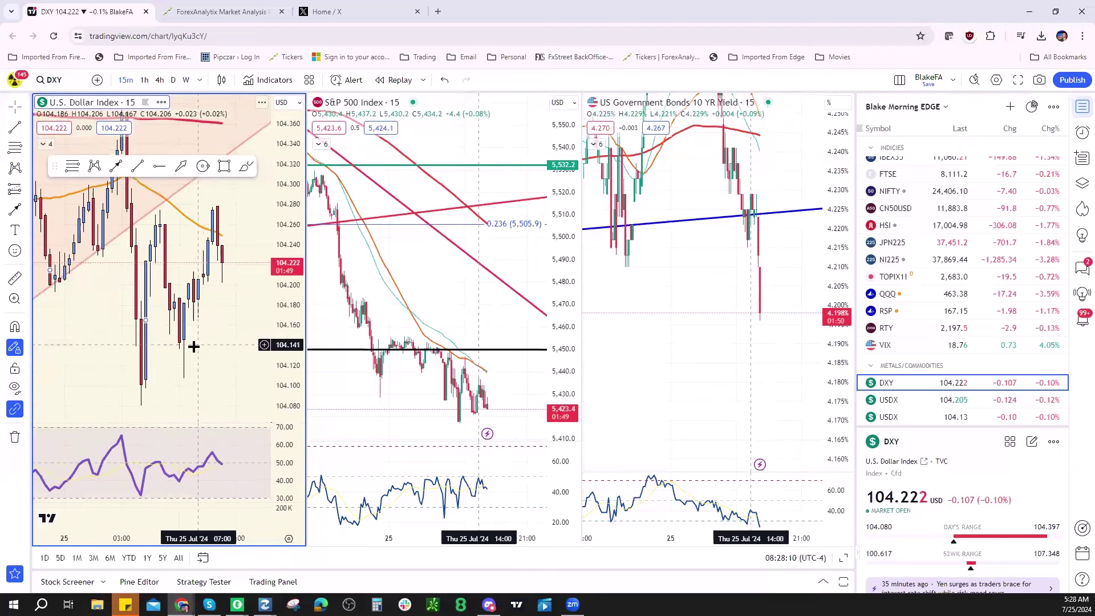
pyautogui.scroll(3, 193, 346)
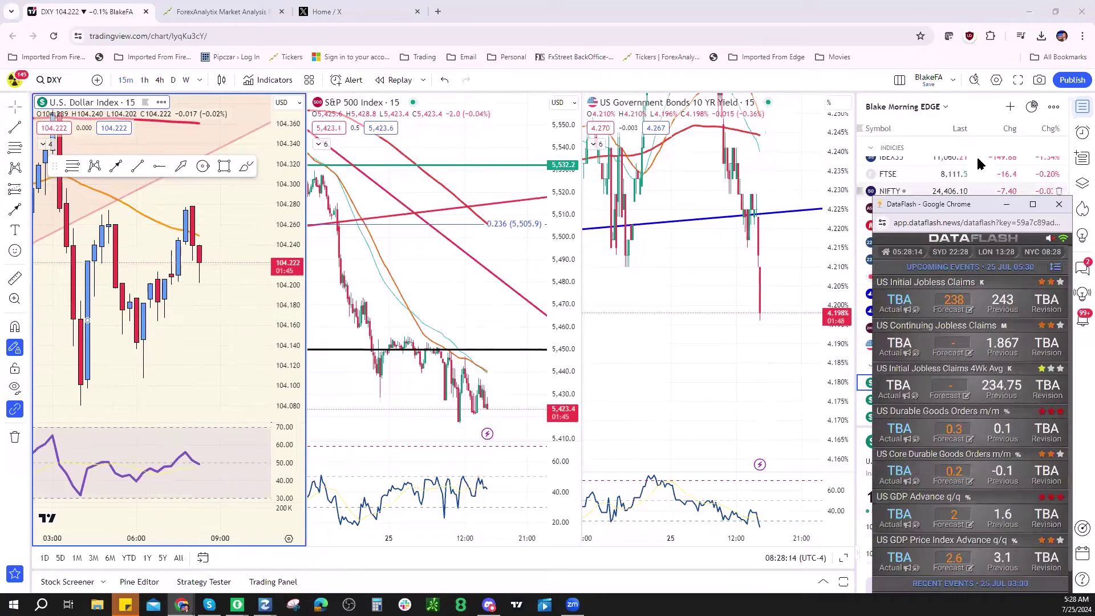
# Step: Review DataFlash's upcoming US jobless claims, durable goods and GDP releases, then open the taskbar clock calendar
pyautogui.scroll(5, 975, 177)
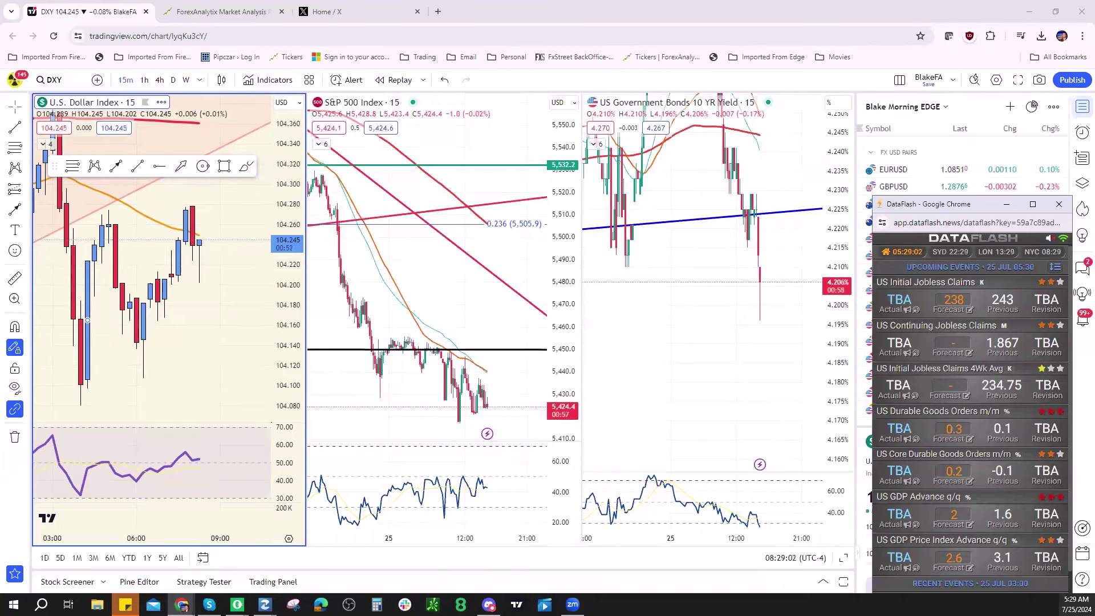
pyautogui.click(1075, 604)
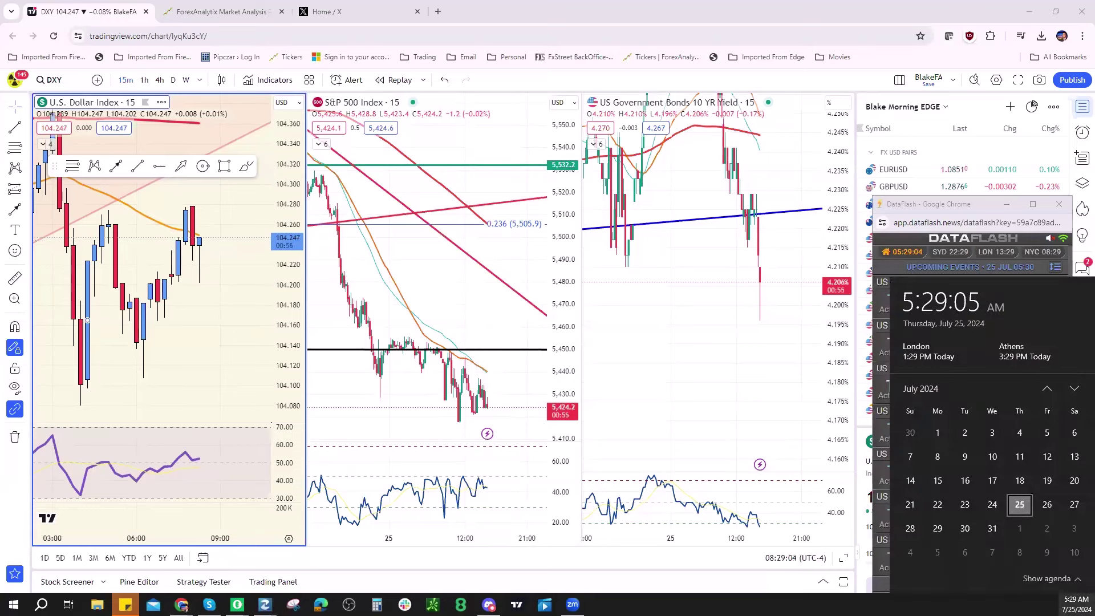
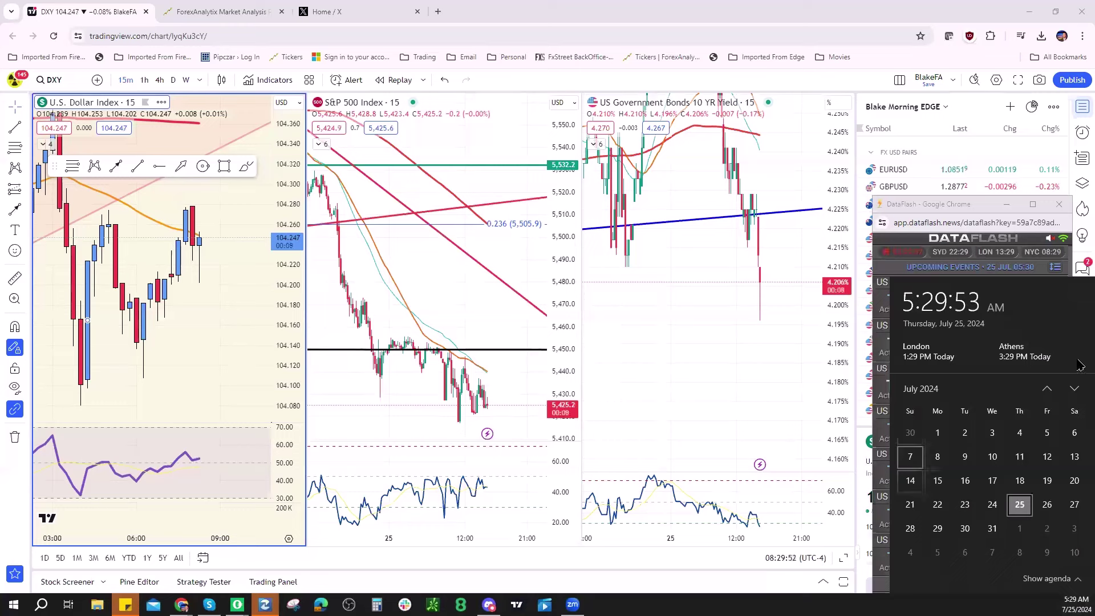
# Step: Close the clock flyout to reveal the DataFlash US releases: jobless claims 235K, GDP 2.8%
pyautogui.click(961, 342)
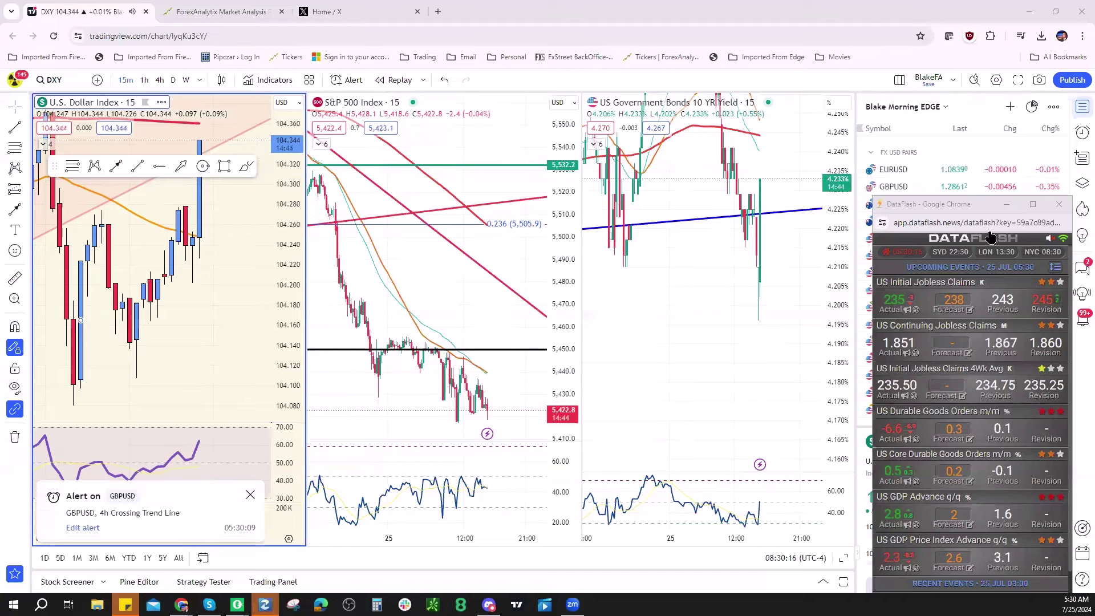
# Step: Close DataFlash, switch the first chart from DXY to GBPUSD, and move to ForexAnalytix
pyautogui.click(1059, 204)
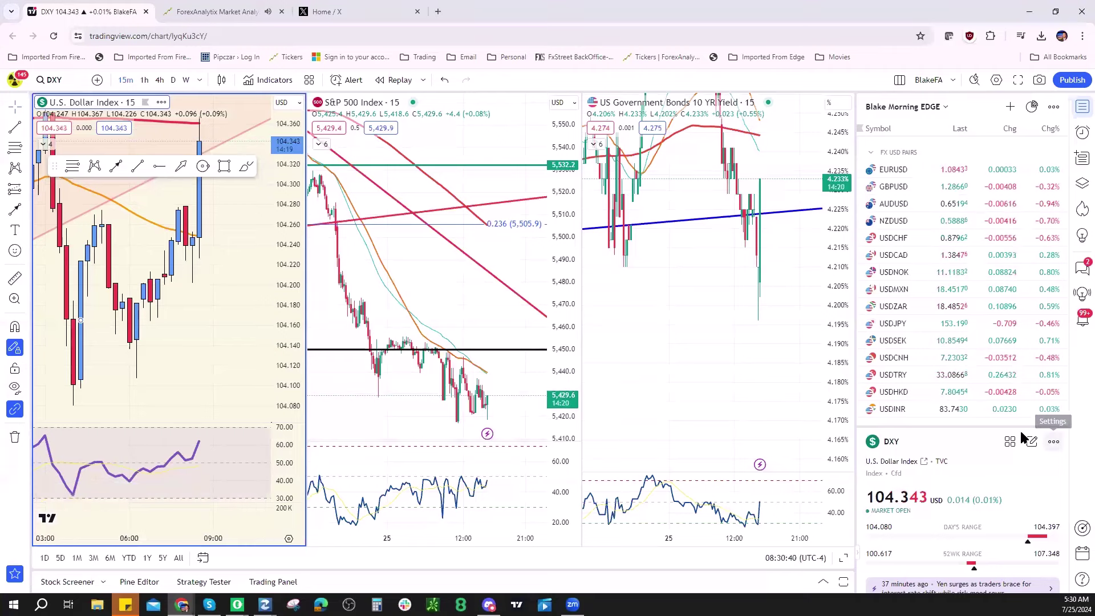
pyautogui.click(926, 190)
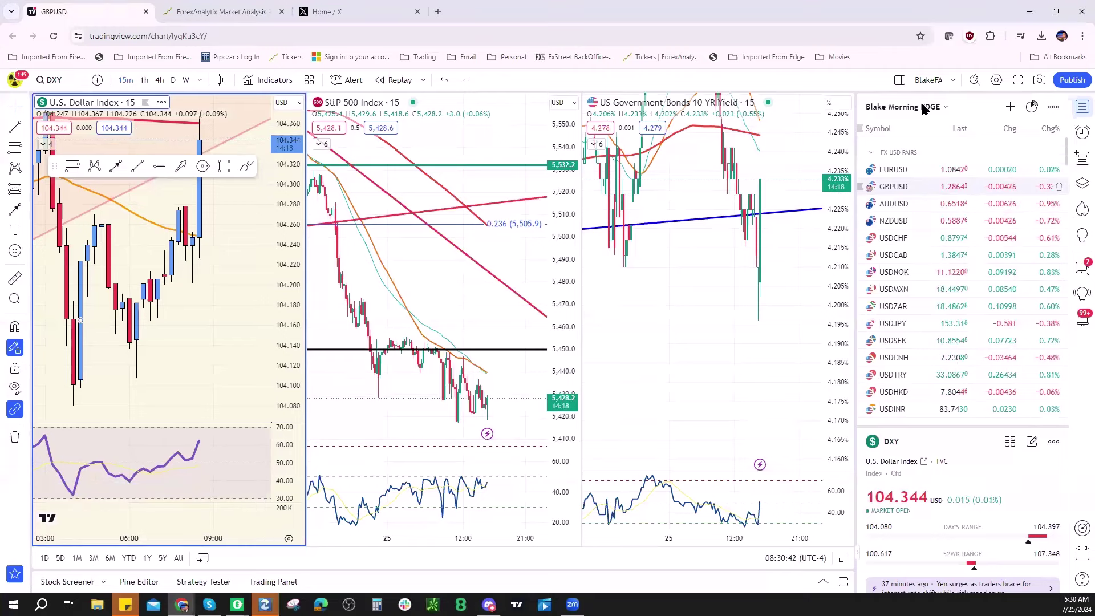
pyautogui.click(231, 11)
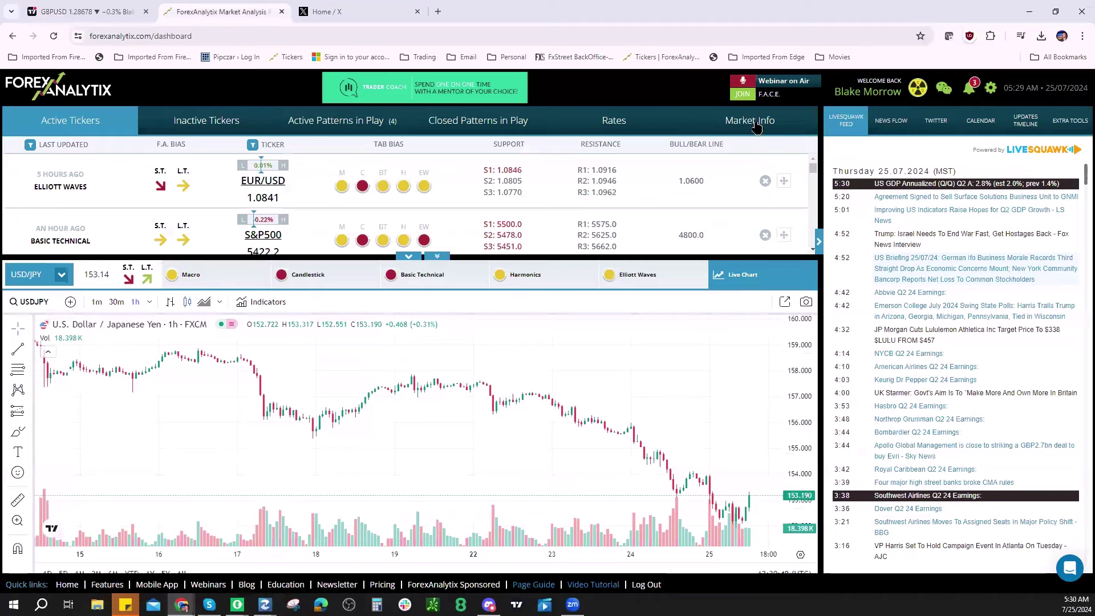
# Step: Show the Market Info Support/Resistance & Bias Chart dated July 24, 2024
pyautogui.click(755, 125)
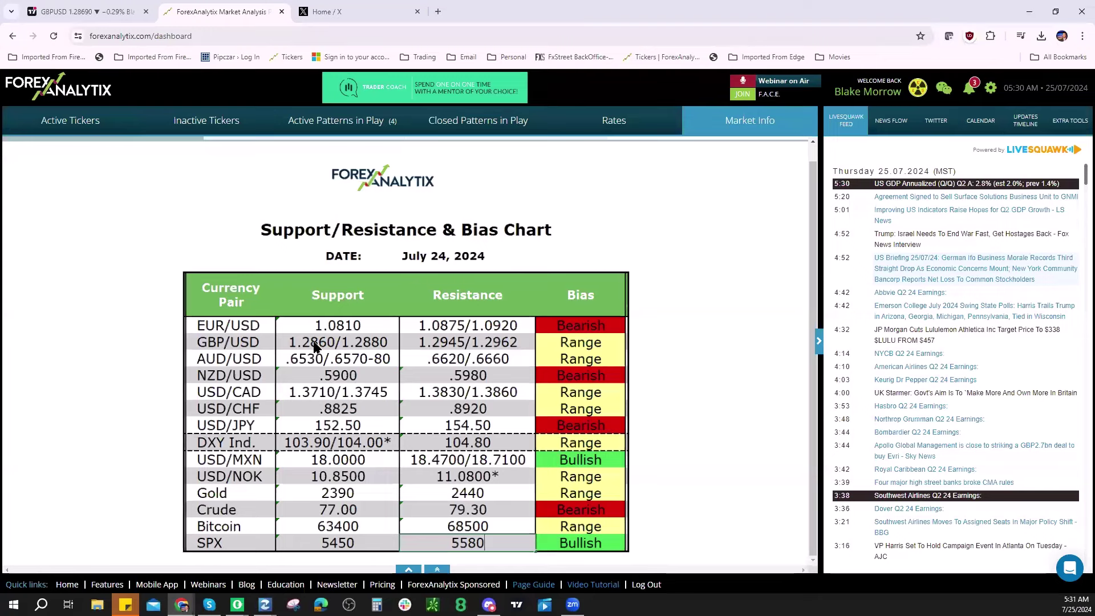
# Step: Back in TradingView, replace the three 15-minute charts with one GBPUSD 4h chart
pyautogui.click(94, 17)
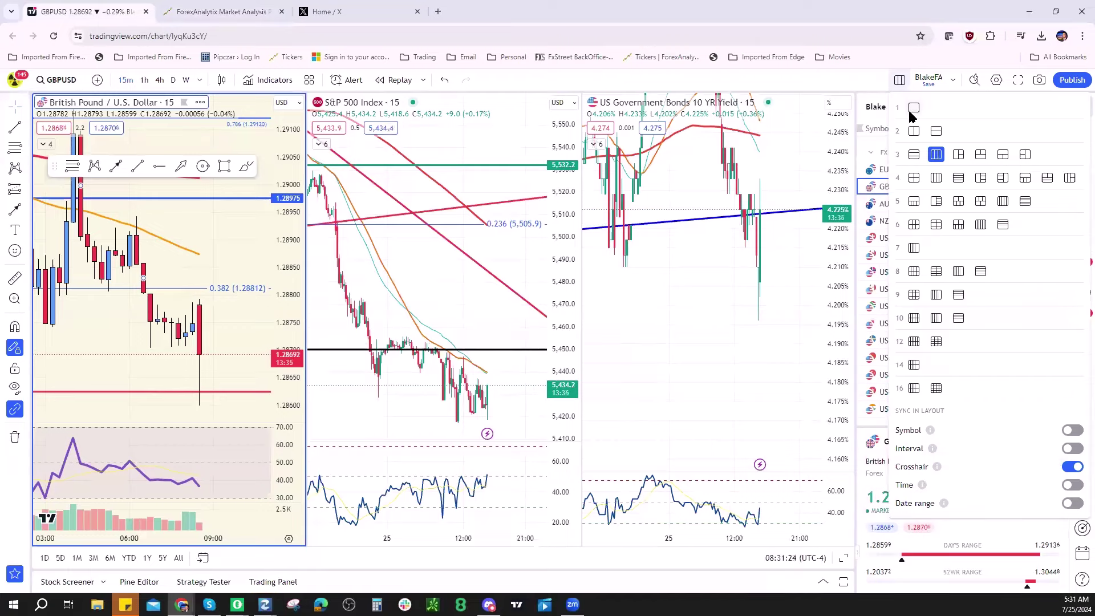
pyautogui.click(914, 108)
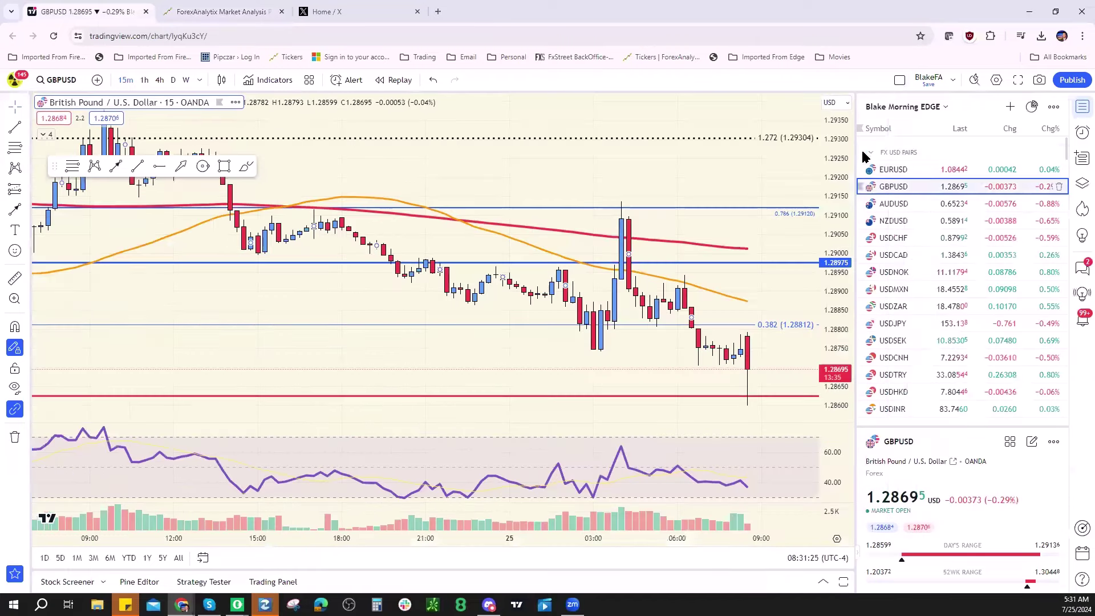
pyautogui.click(899, 79)
pyautogui.click(912, 115)
pyautogui.click(160, 79)
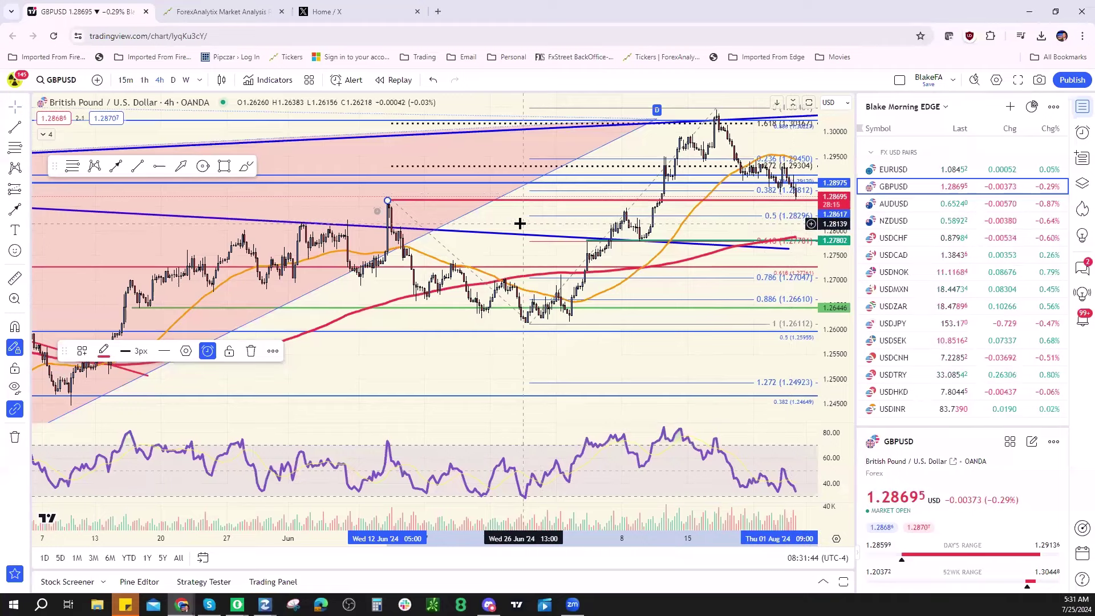
# Step: Deselect the red line and zoom the GBPUSD 4h chart out to show history back to March
pyautogui.moveTo(508, 224); pyautogui.dragTo(488, 232)
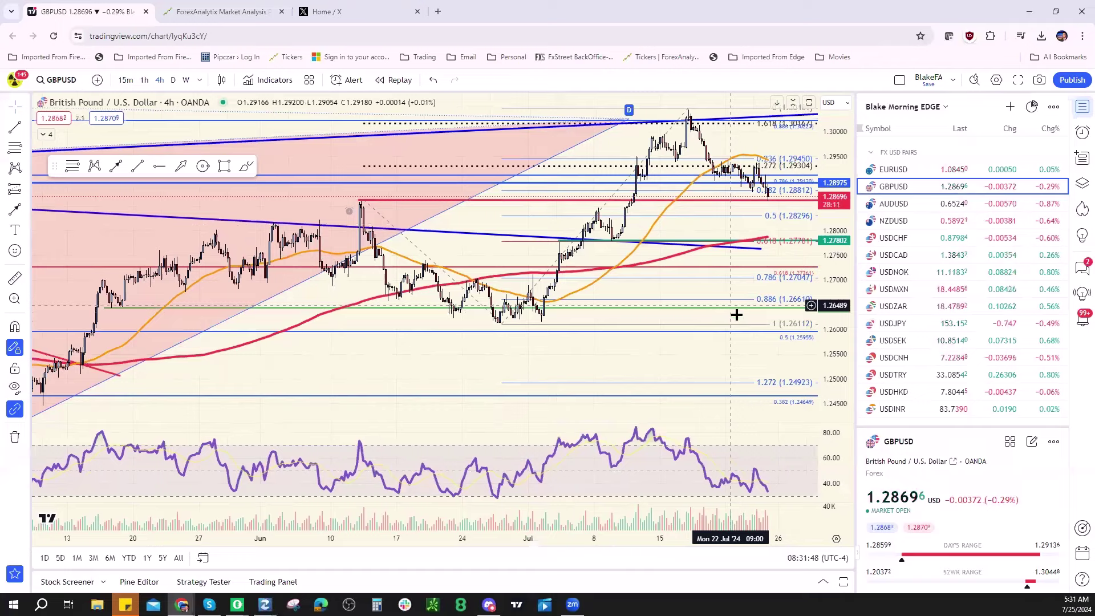
pyautogui.scroll(-3, 516, 292)
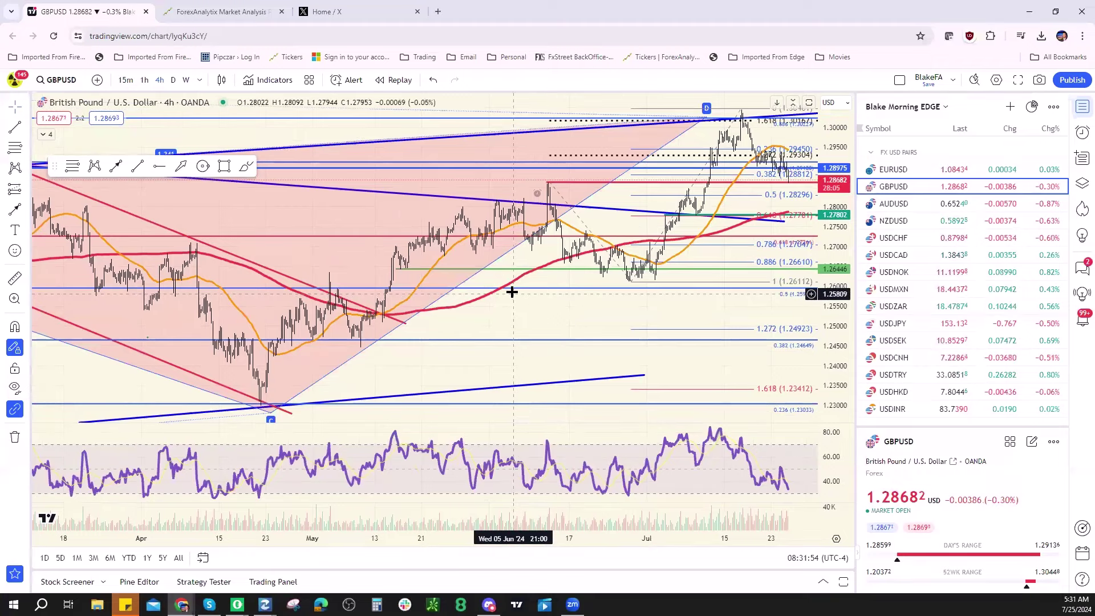
pyautogui.hotkey('alt', 'Tab')
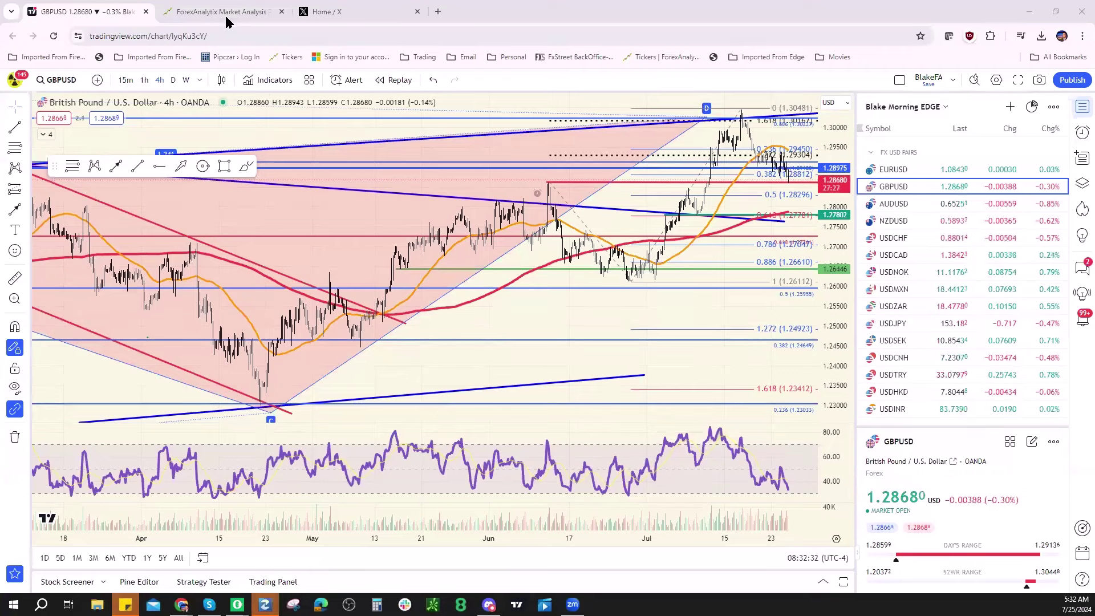
# Step: Leave TradingView with Ctrl+Tab, arriving at Barchart's bearish oil outlook article
pyautogui.hotkey('ctrl', 'Tab')
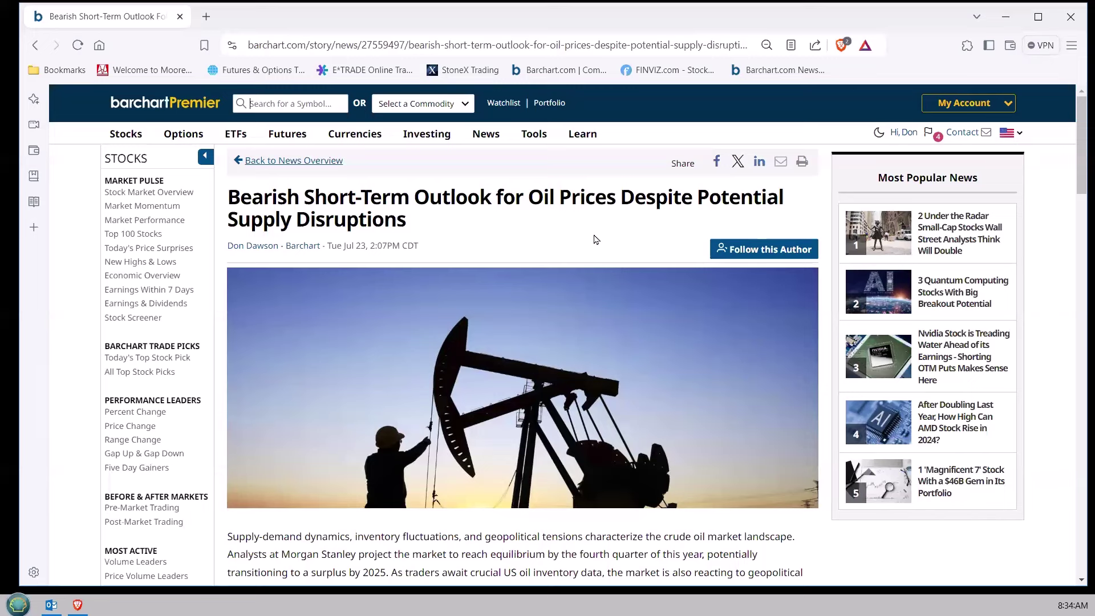
# Step: Scroll the oil article down to the September Crude Oil (NYM) Historical Patterns chart
pyautogui.scroll(-2, 656, 304)
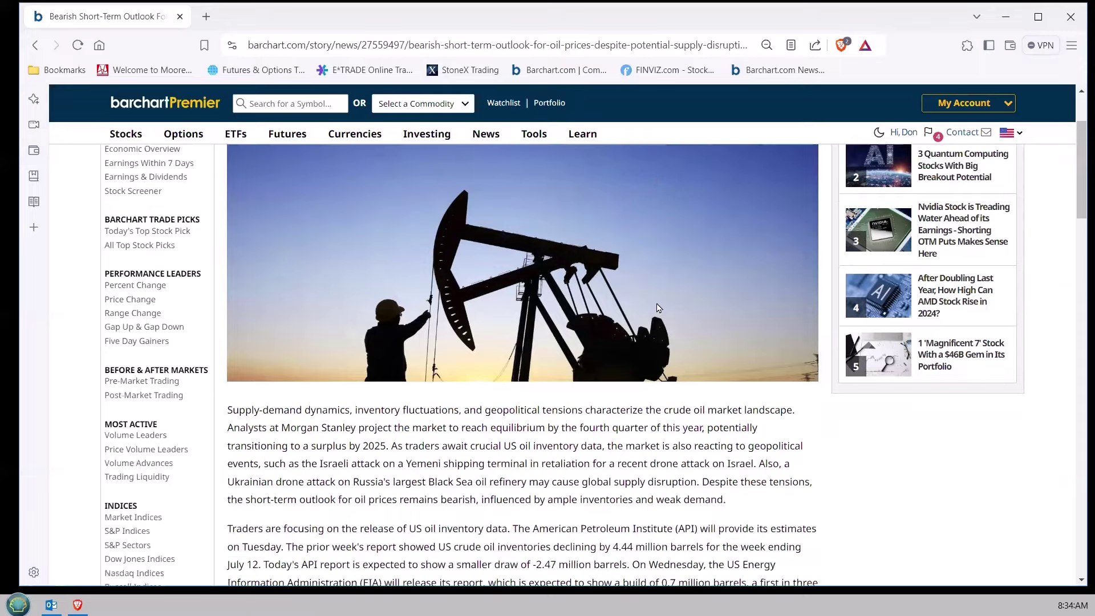
pyautogui.scroll(-2, 657, 308)
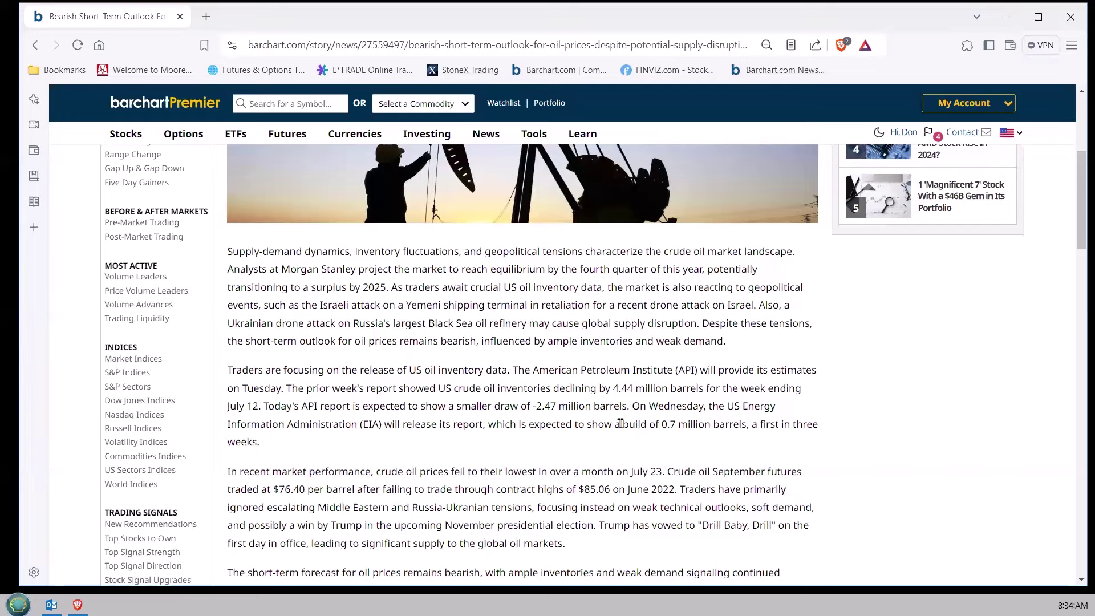
pyautogui.scroll(-1, 620, 423)
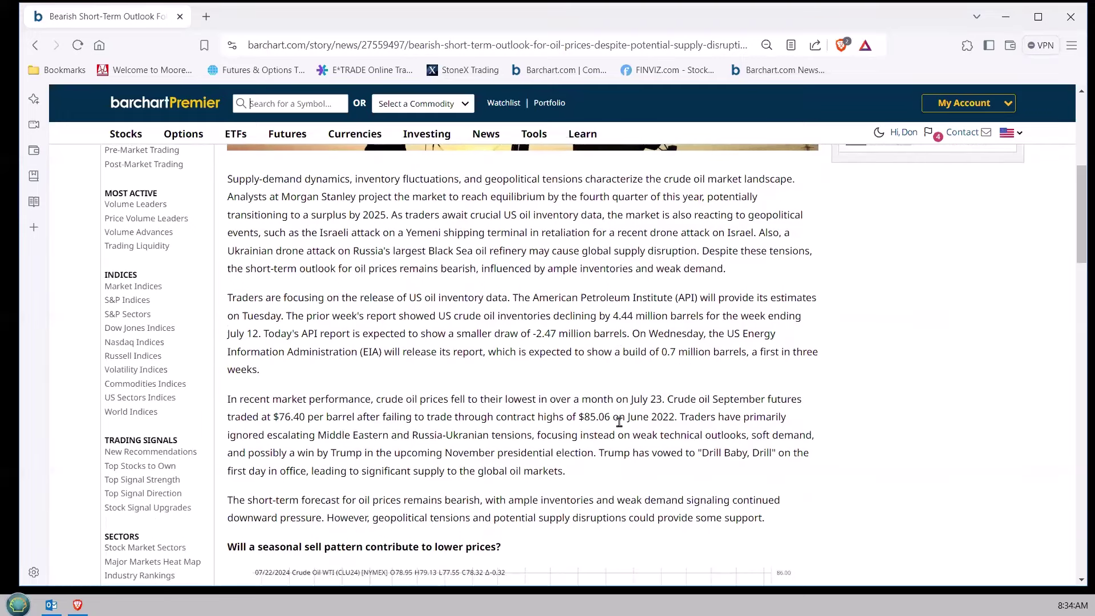
pyautogui.scroll(-1, 621, 425)
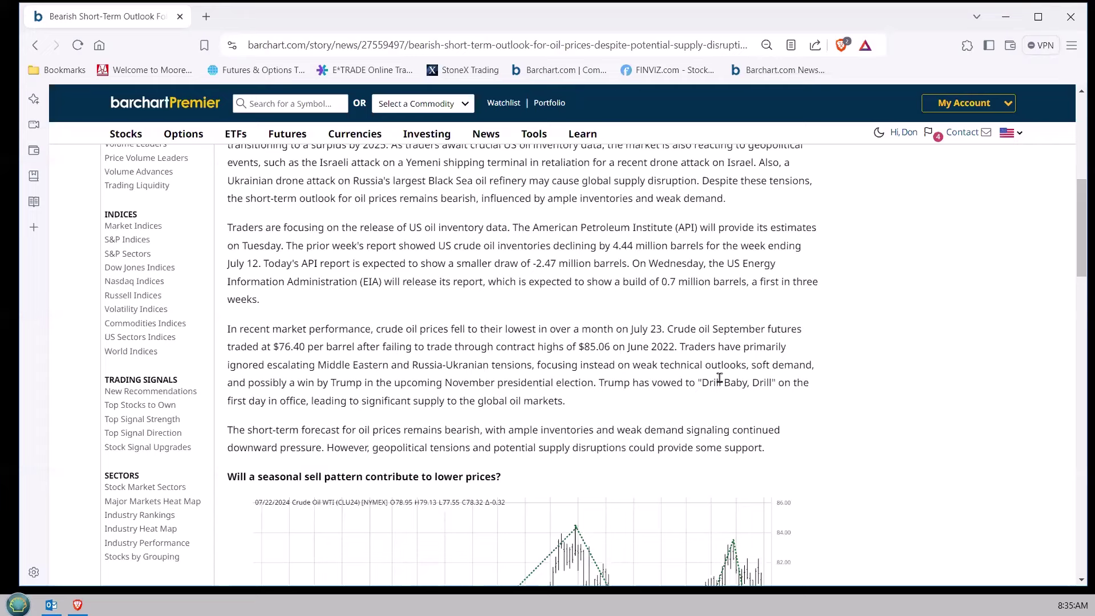
pyautogui.scroll(-5, 719, 378)
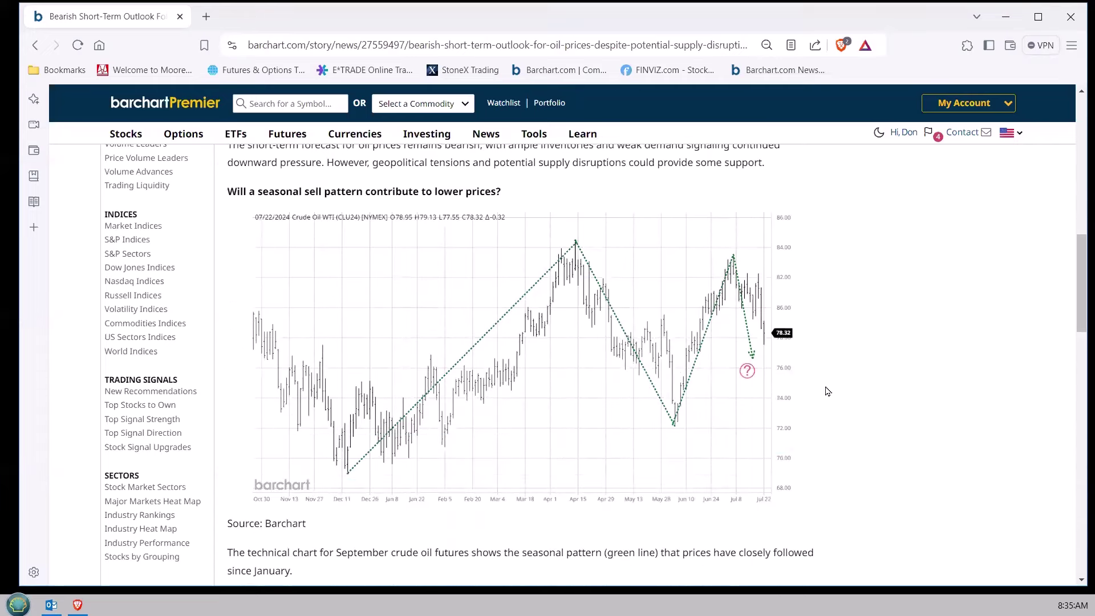
pyautogui.scroll(-7, 628, 414)
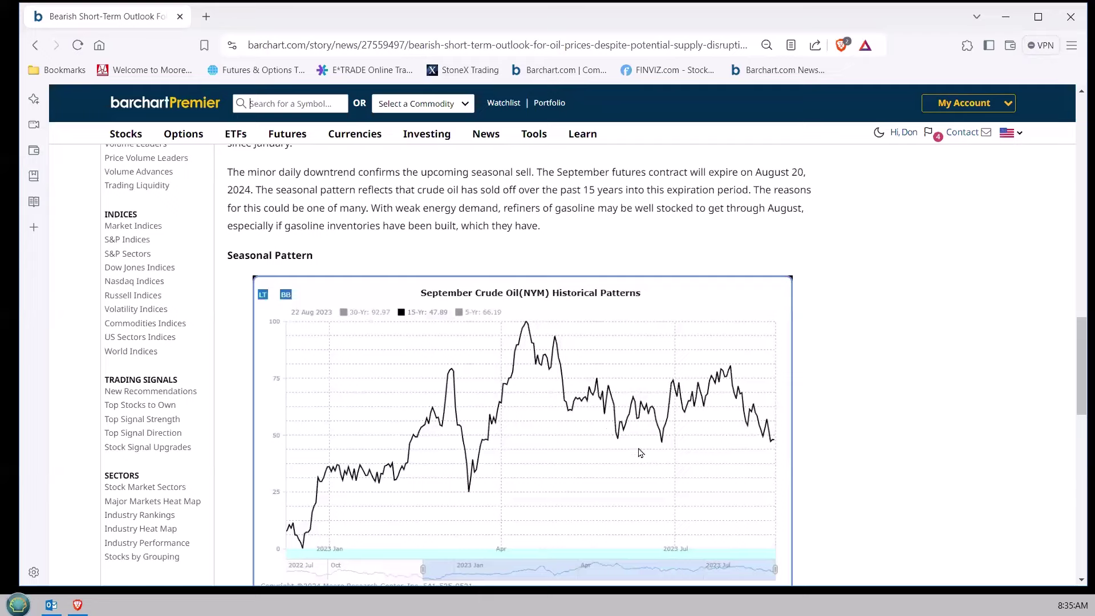
# Step: Scroll back up to the CLU24 crude oil chart with its green seasonal pattern line
pyautogui.scroll(6, 641, 452)
pyautogui.scroll(1, 640, 452)
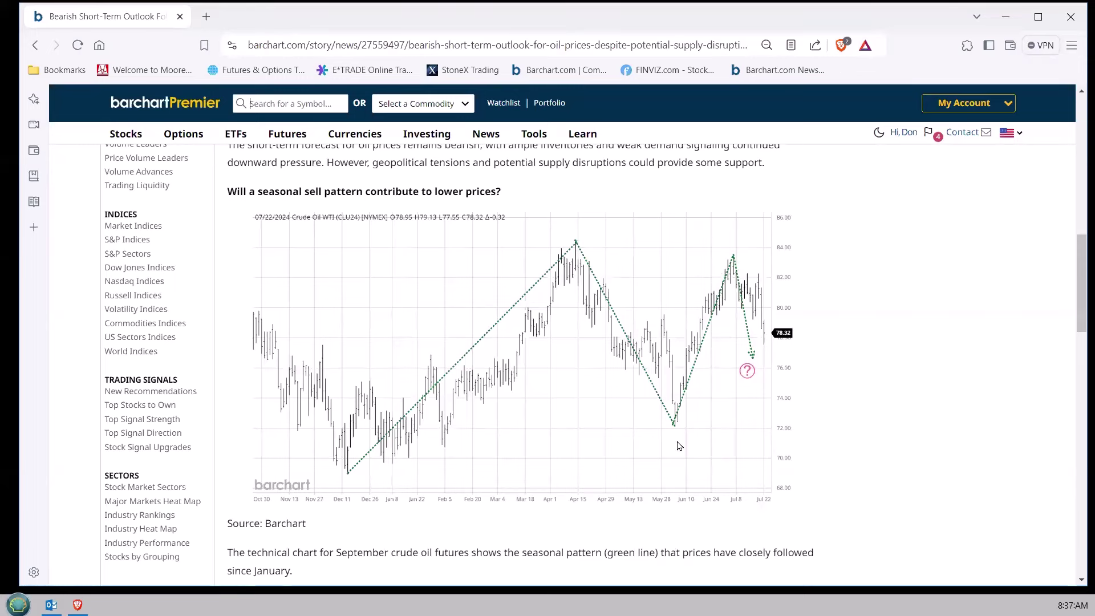
# Step: Scroll between the CLU24 price chart and the MRCI seasonal chart, ending on the seasonal chart
pyautogui.scroll(-9, 718, 451)
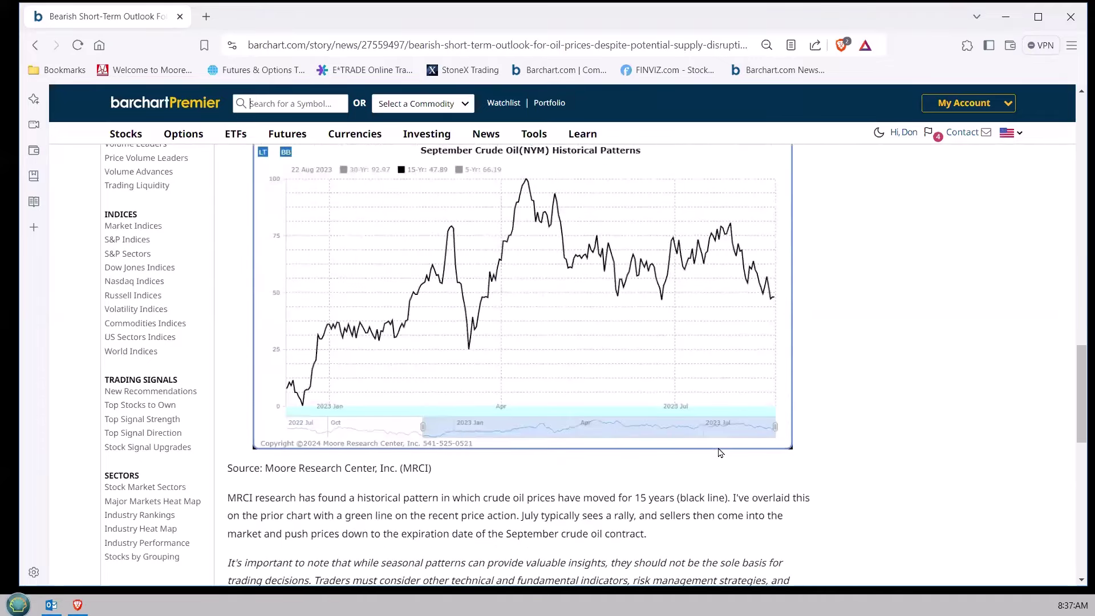
pyautogui.scroll(1, 717, 448)
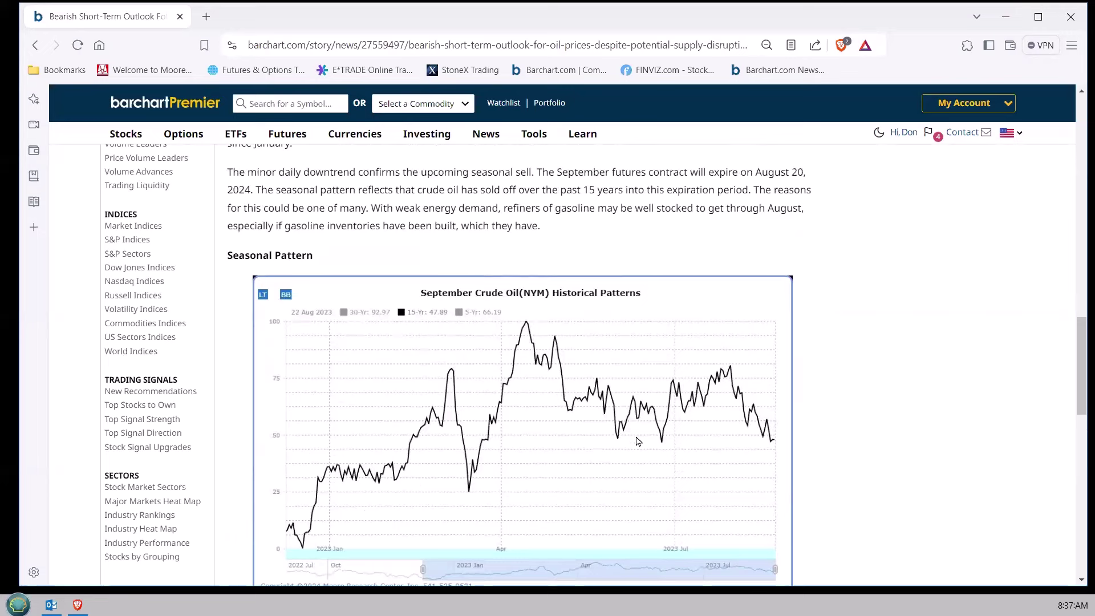
pyautogui.scroll(6, 642, 445)
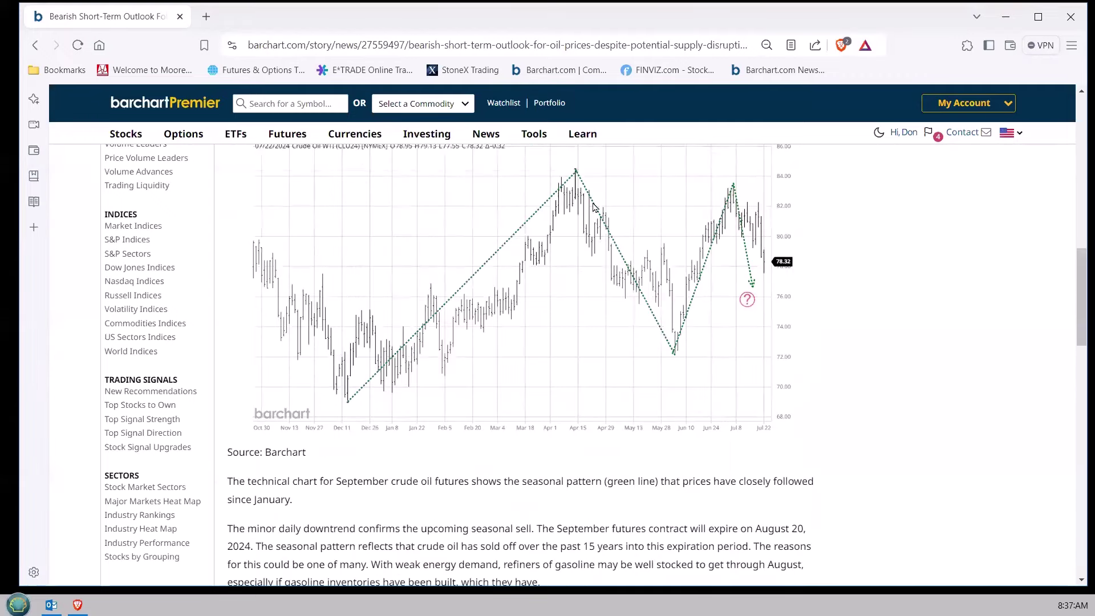
pyautogui.scroll(-5, 674, 371)
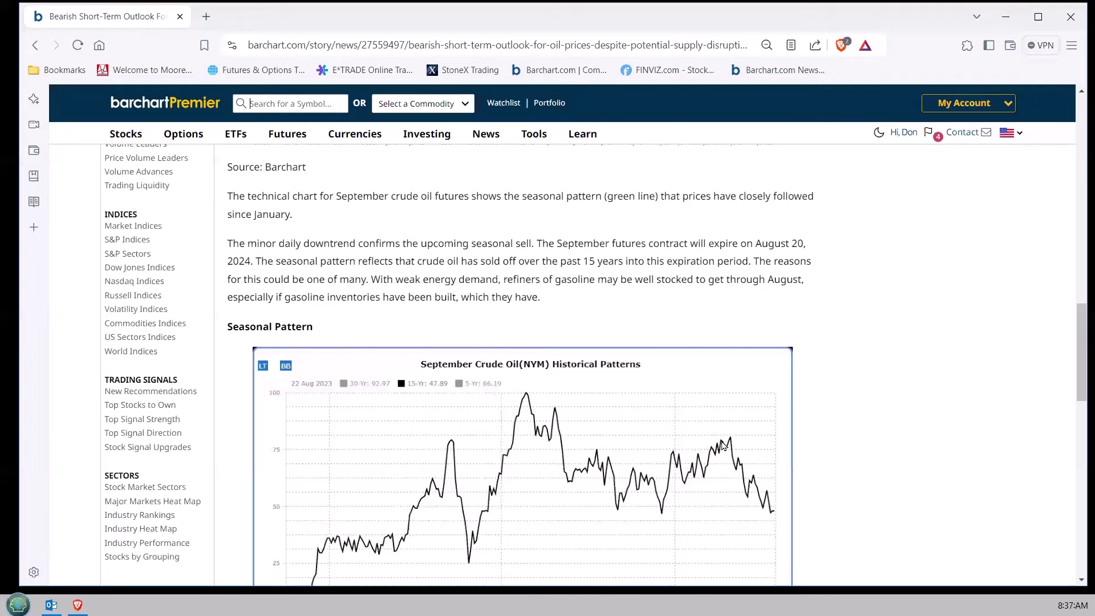
pyautogui.scroll(5, 721, 451)
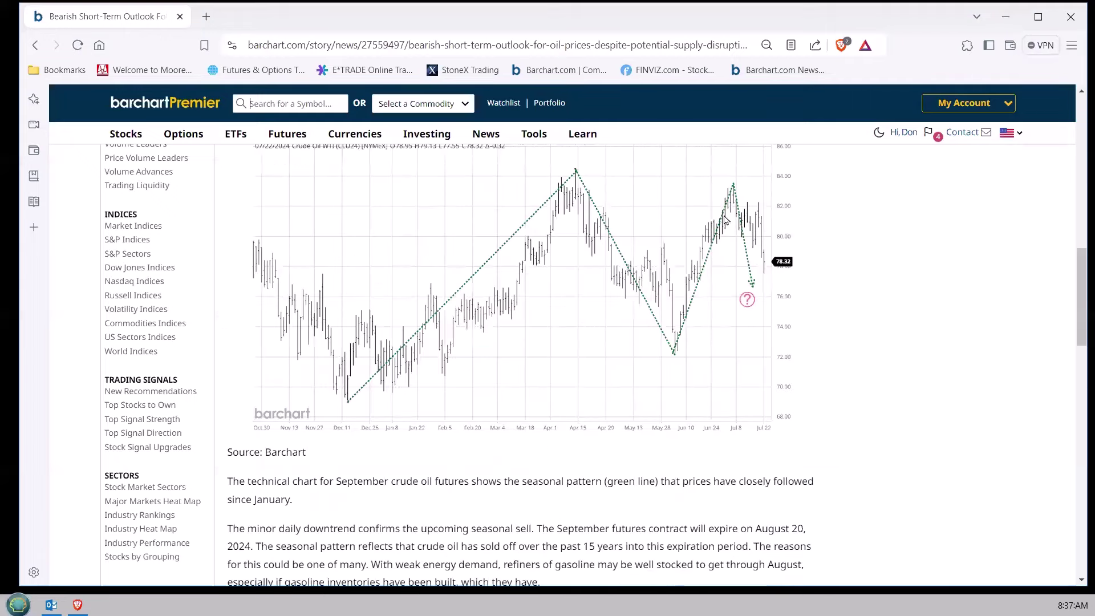
pyautogui.scroll(-1, 727, 228)
pyautogui.scroll(1, 717, 217)
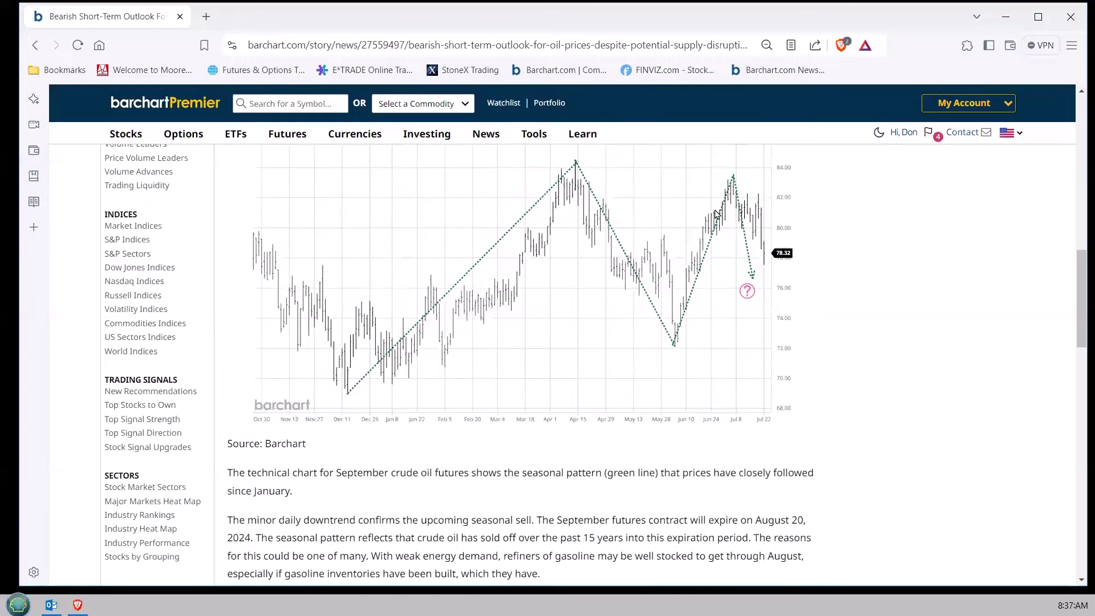
pyautogui.scroll(-6, 717, 311)
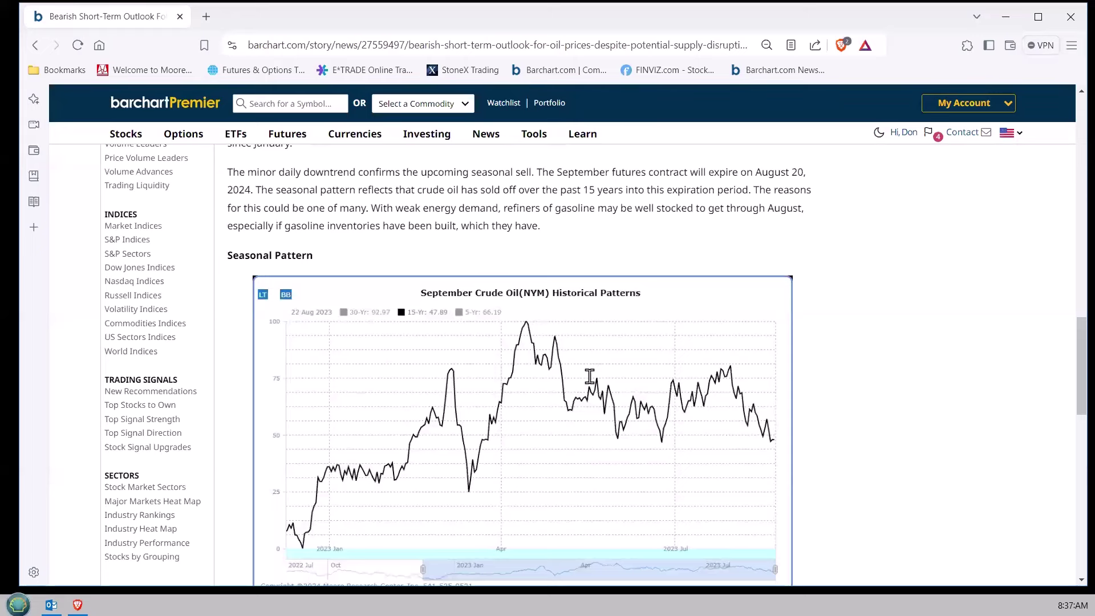
pyautogui.scroll(5, 589, 376)
pyautogui.scroll(-10, 593, 382)
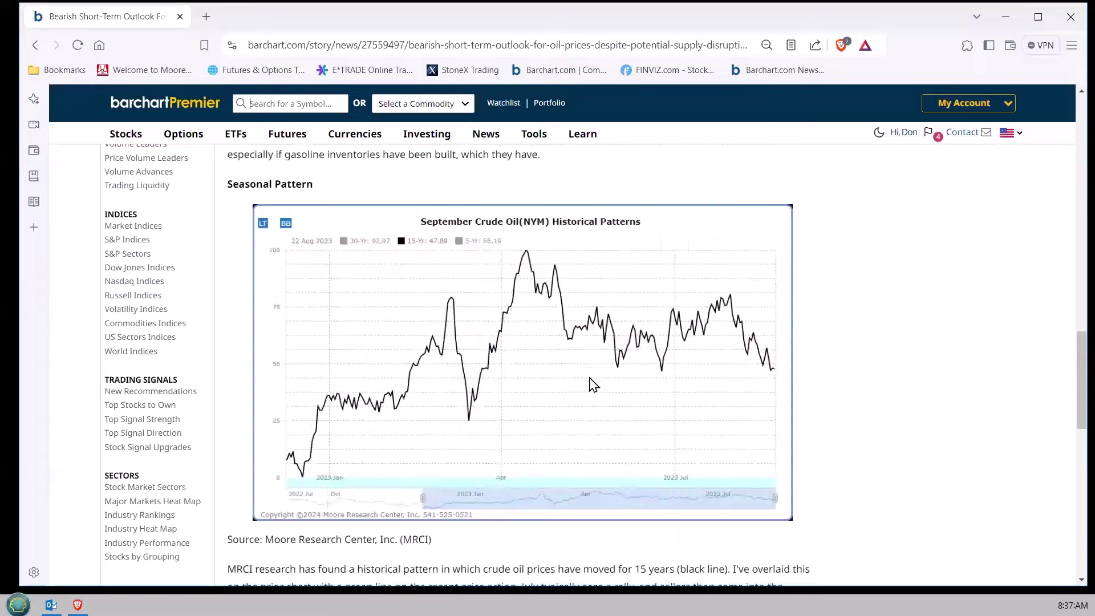
pyautogui.scroll(11, 593, 385)
pyautogui.scroll(1, 593, 385)
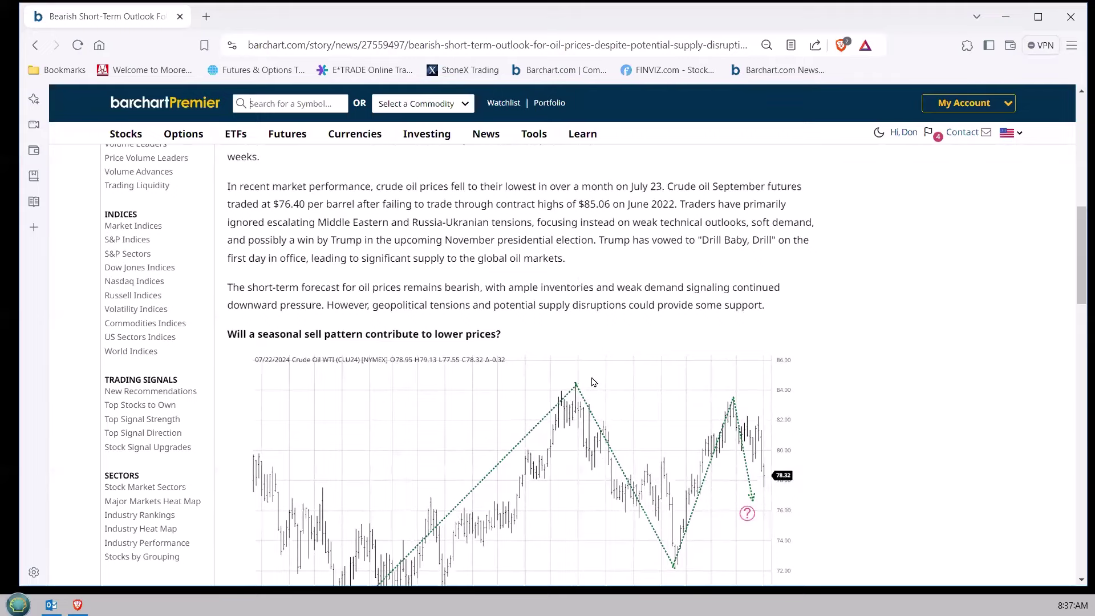
pyautogui.scroll(-12, 592, 382)
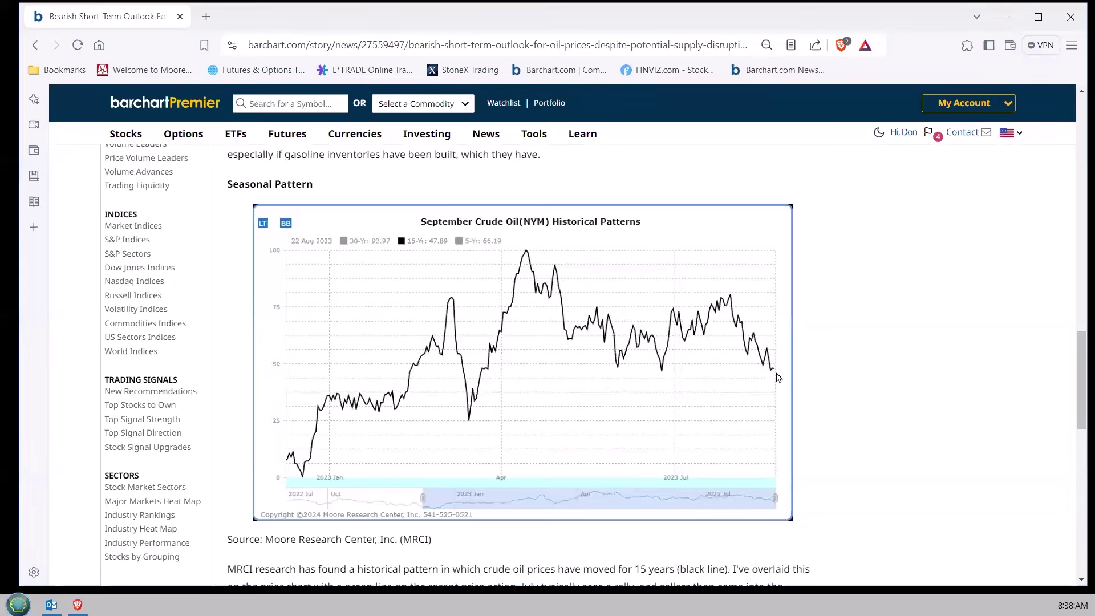
# Step: Scroll up to the CLU24 crude oil chart at 78.32 with its green seasonal line
pyautogui.scroll(8, 750, 344)
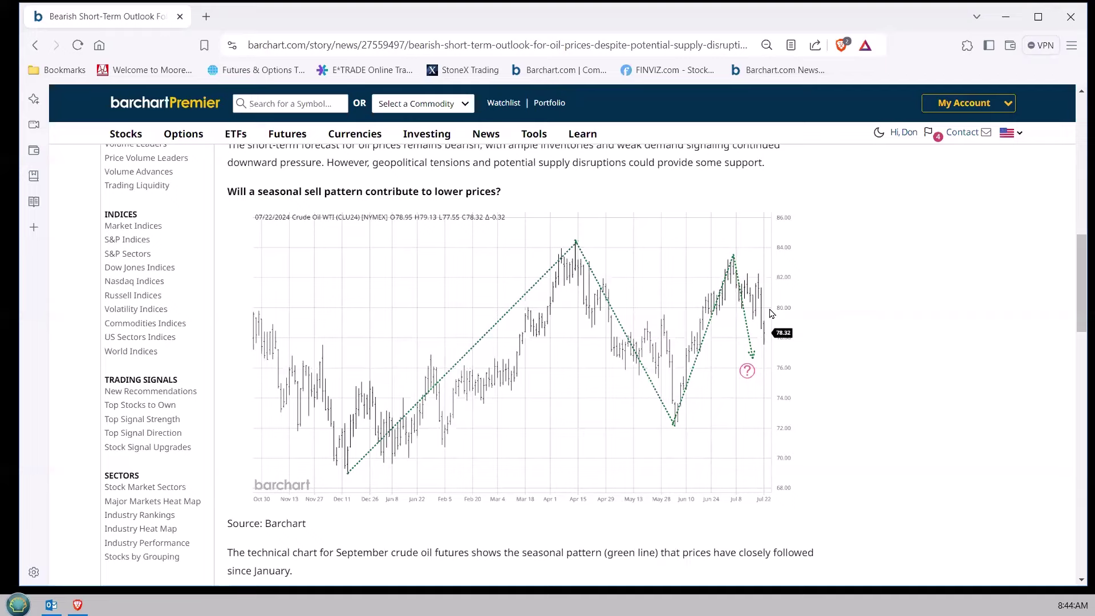
# Step: Reload the 'Bearish Short-Term Outlook for Oil Prices' article and bring up the Stocks menu
pyautogui.press('F5')
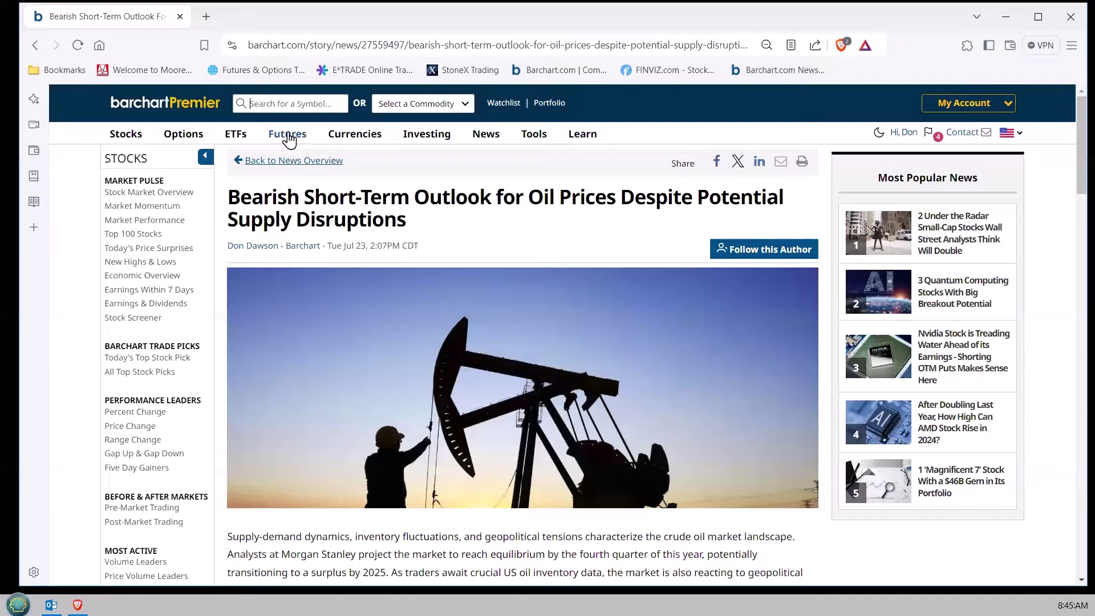
pyautogui.click(120, 137)
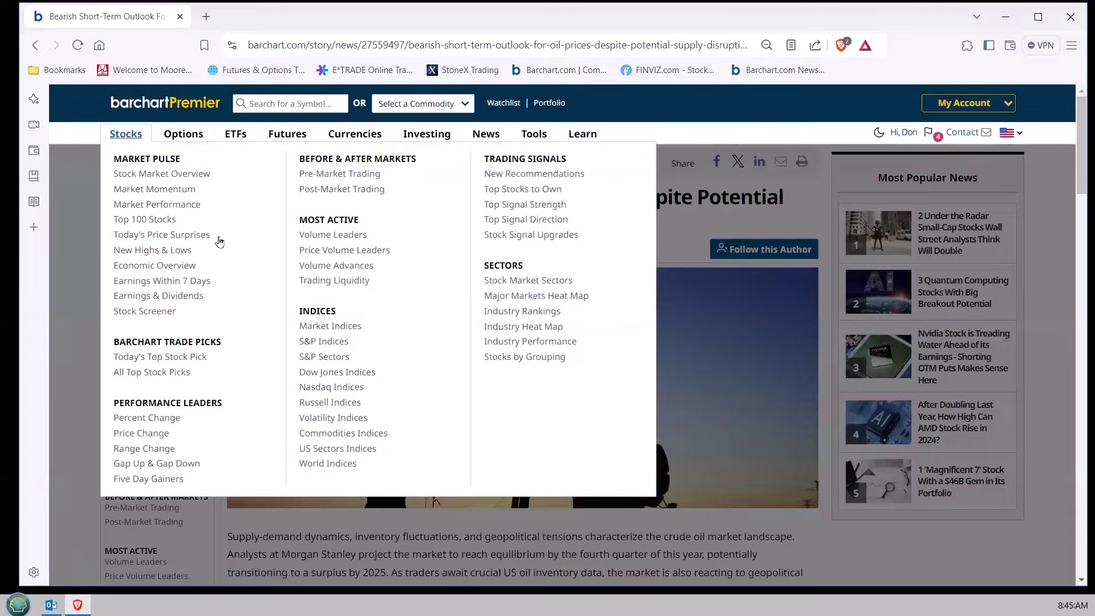
# Step: Go to S&P Indices and open the S&P 500 Stocks Above 50-Day Average ($S5FI) chart
pyautogui.click(326, 343)
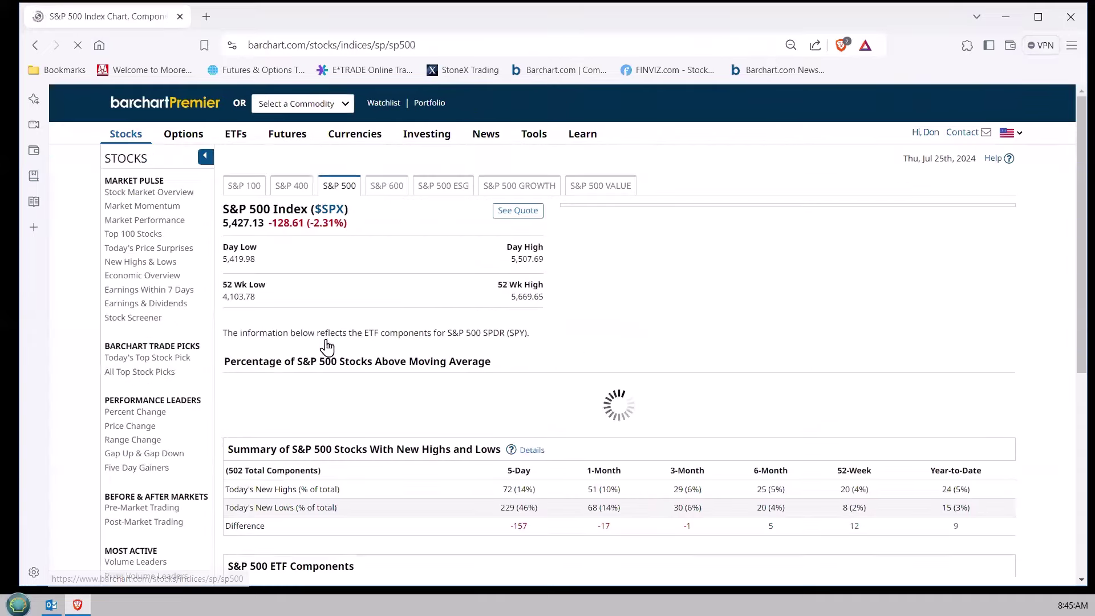
pyautogui.scroll(-2, 654, 361)
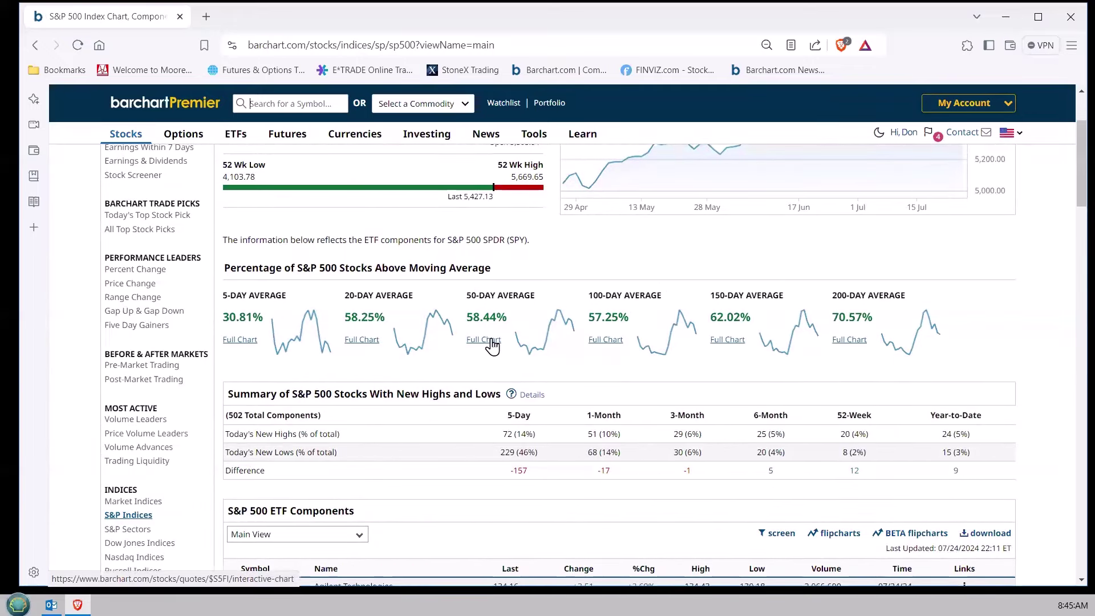
pyautogui.click(492, 345)
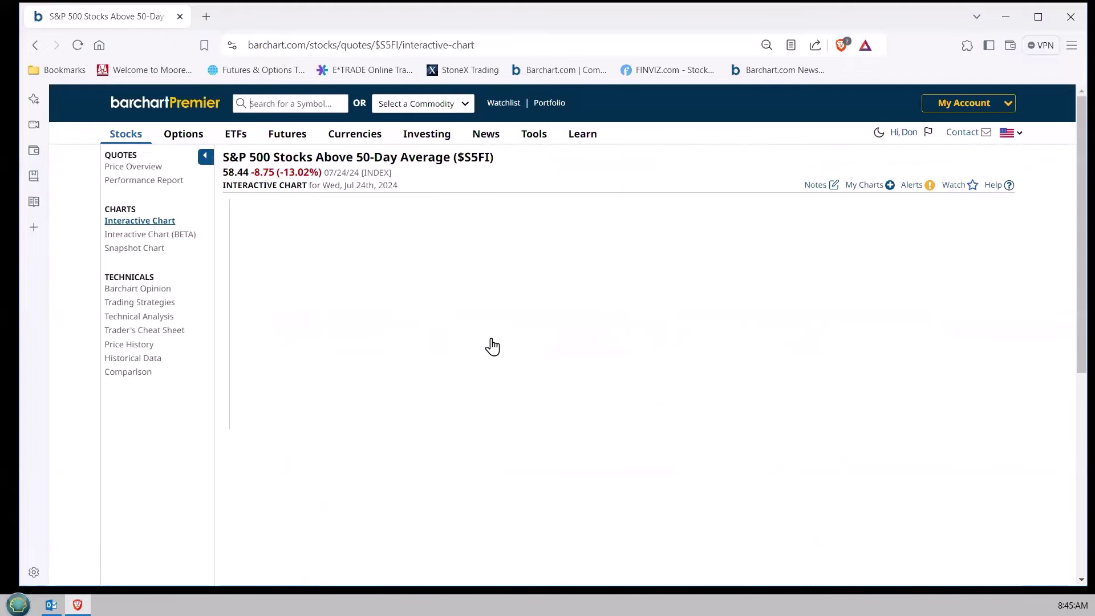
# Step: Load the $S5FI 6-month interactive chart and select its horizontal reference line at 50
pyautogui.scroll(-1, 681, 362)
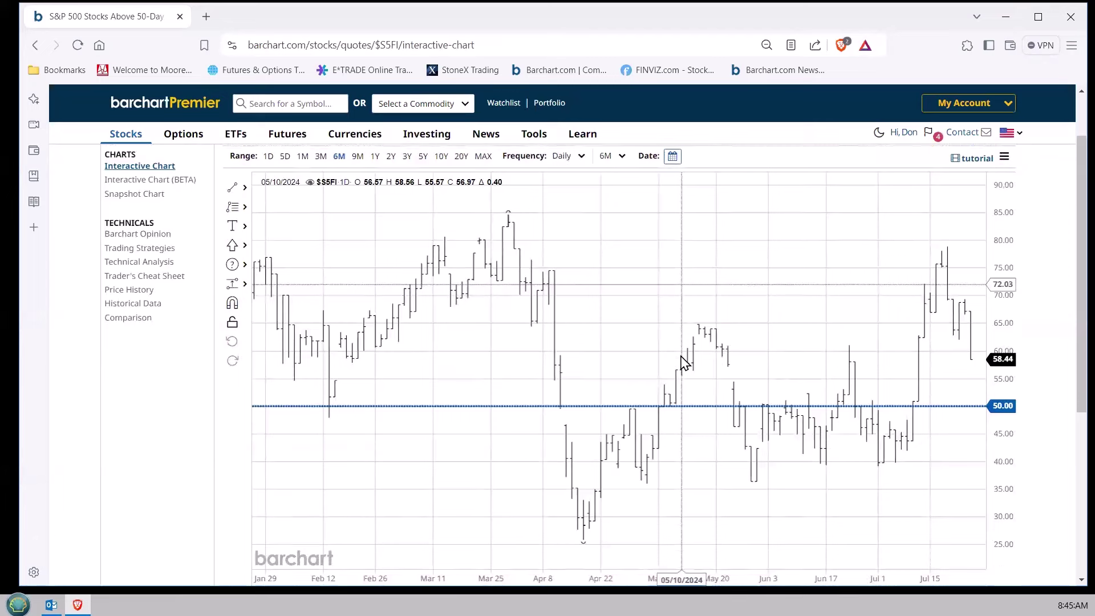
pyautogui.scroll(1, 683, 362)
pyautogui.scroll(-1, 274, 171)
pyautogui.scroll(1, 325, 256)
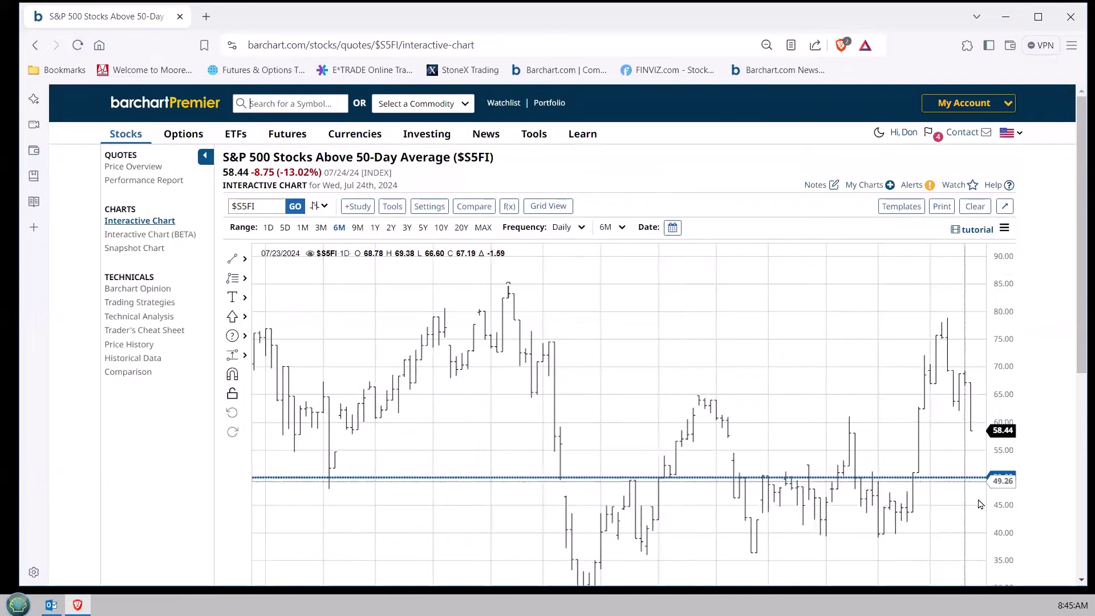
pyautogui.scroll(-2, 962, 469)
pyautogui.click(942, 411)
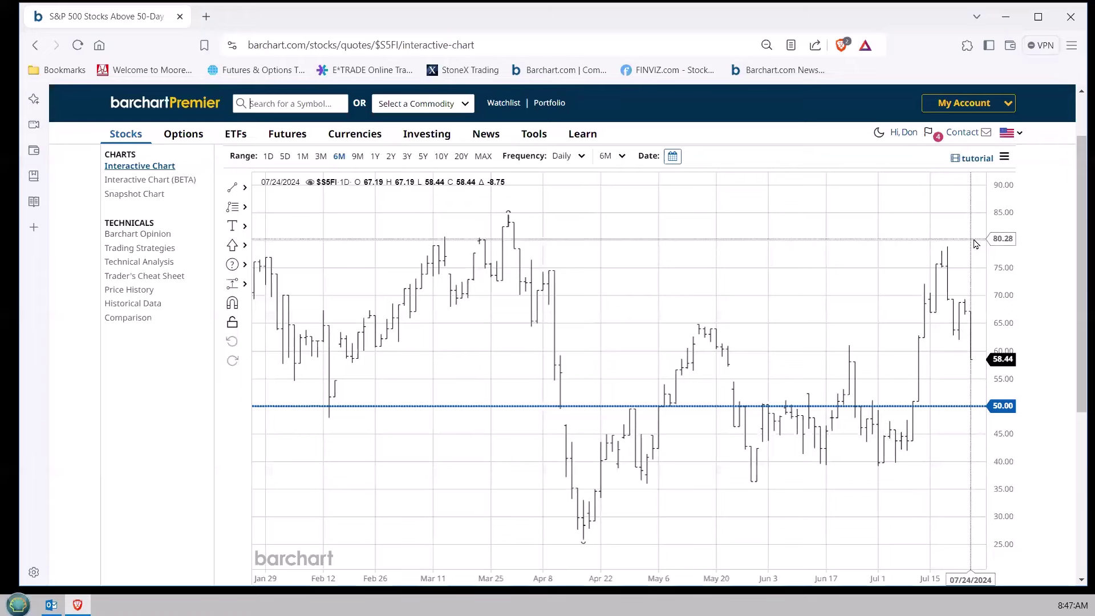
pyautogui.scroll(2, 590, 365)
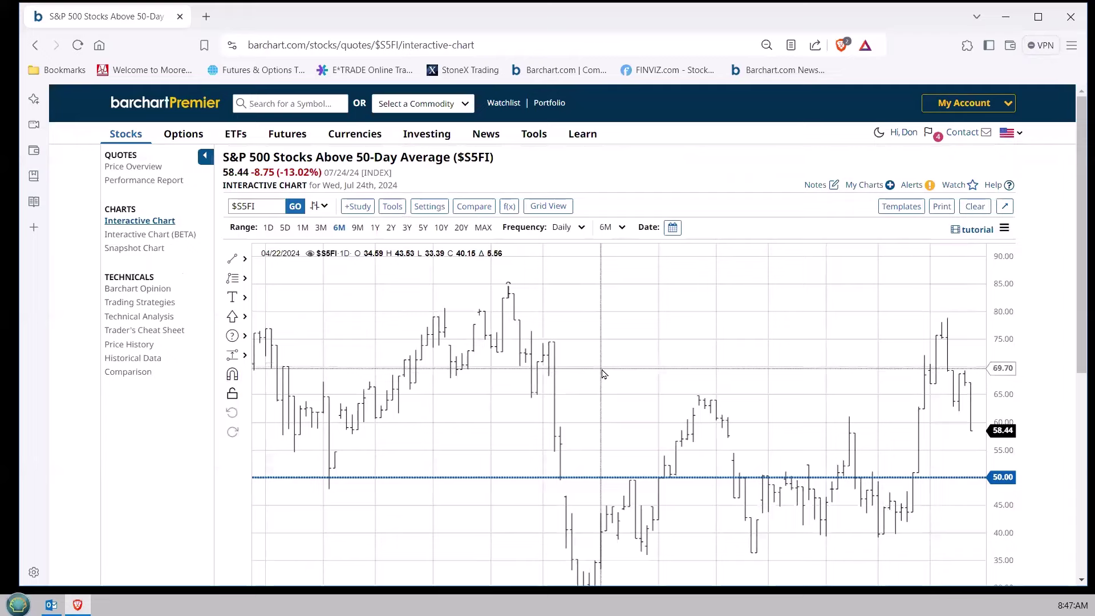
pyautogui.moveTo(297, 140)
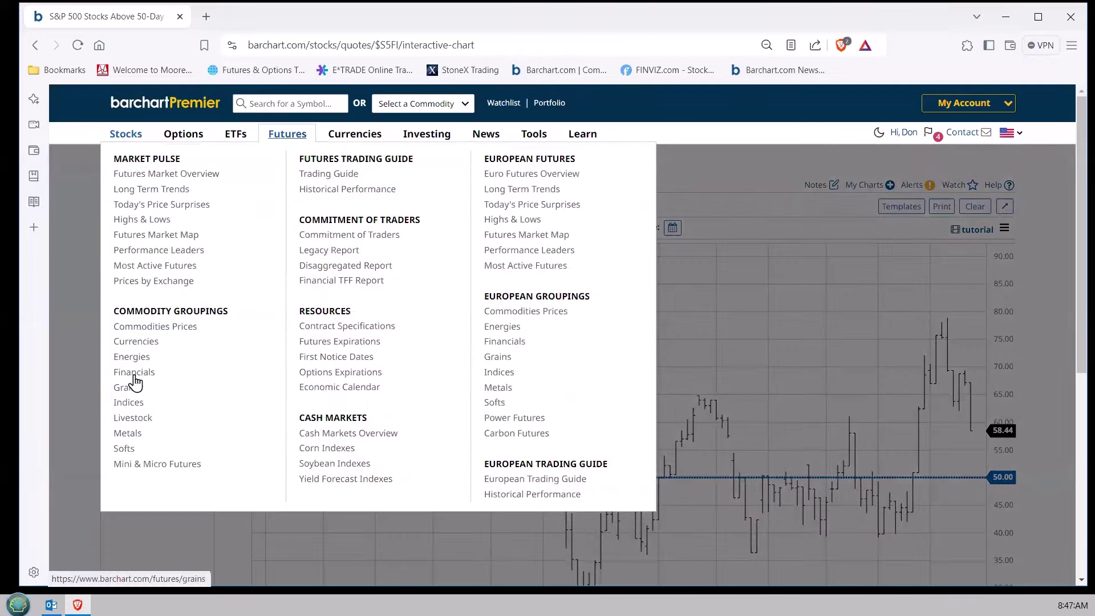
# Step: Go to Metals futures prices and pick the Gold Dec '24 (GCZ24) quote
pyautogui.click(128, 433)
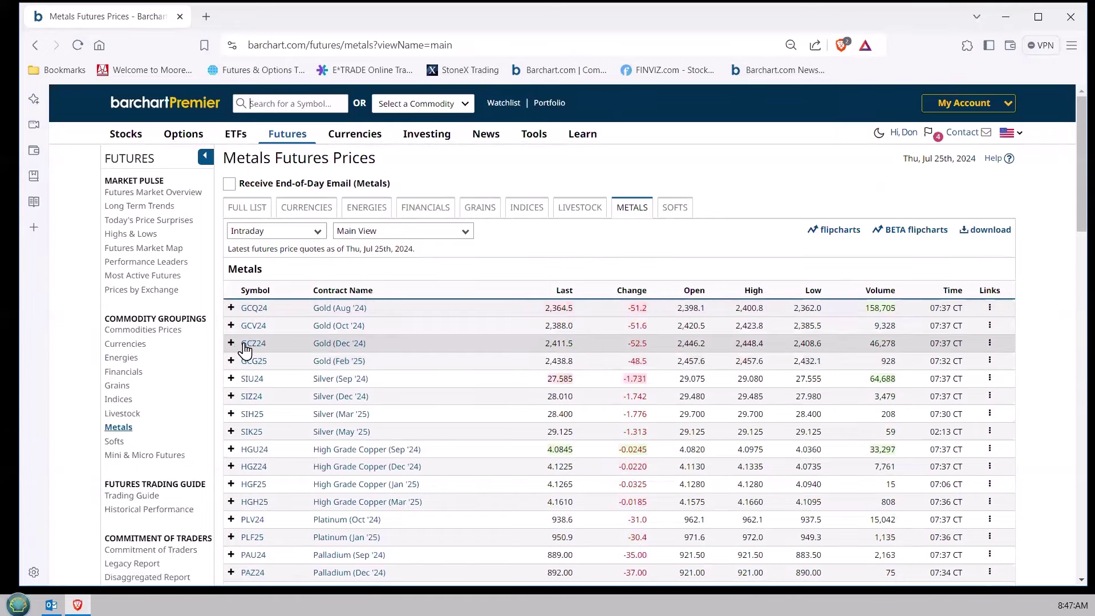
pyautogui.click(245, 344)
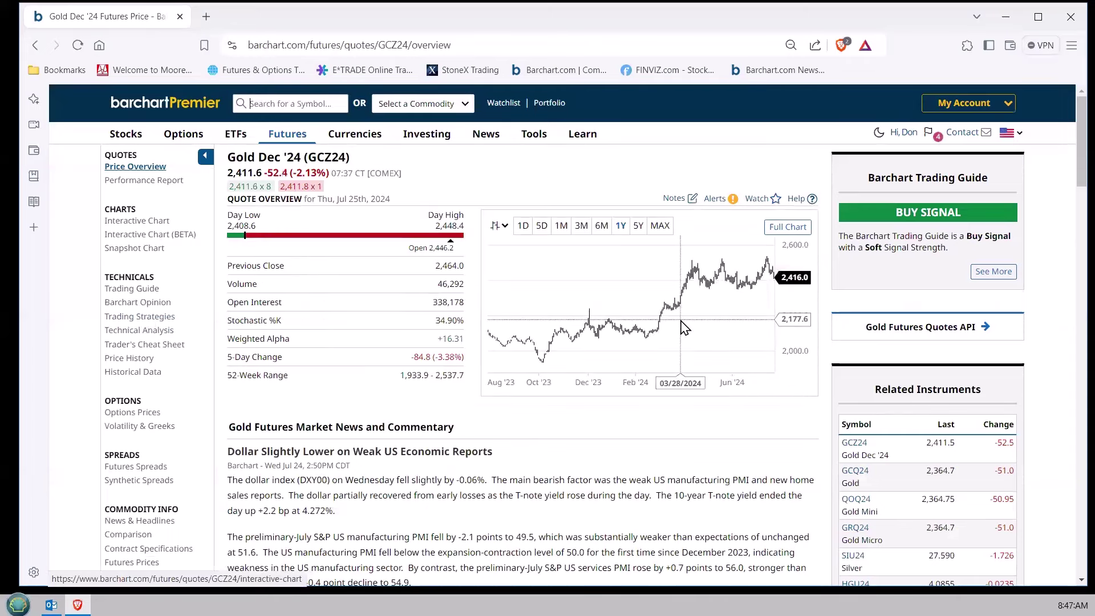
# Step: Open the GCZ24 interactive 6-month daily chart from the overview's mini chart
pyautogui.click(684, 328)
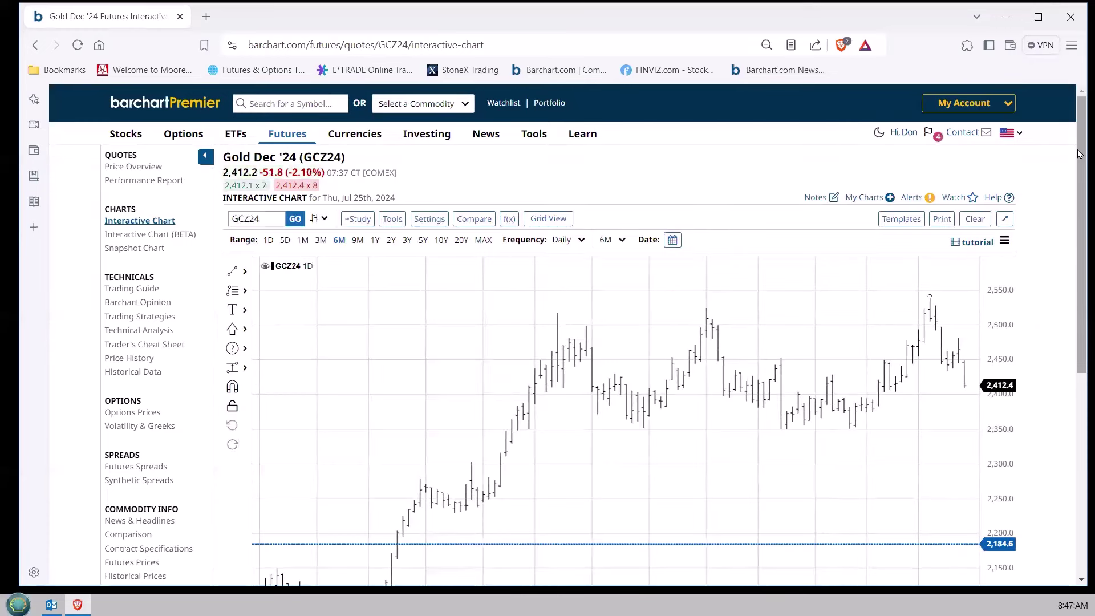
pyautogui.moveTo(1078, 154); pyautogui.dragTo(1078, 183)
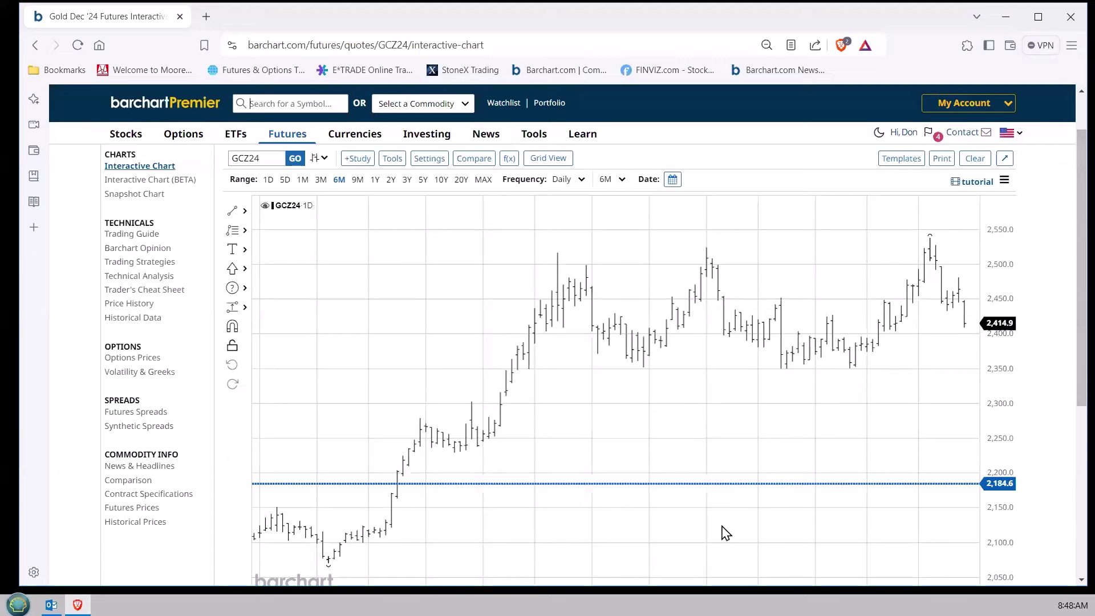
# Step: Select the blue horizontal line near 2,184.6 on the GCZ24 chart, then return home
pyautogui.scroll(-1, 611, 420)
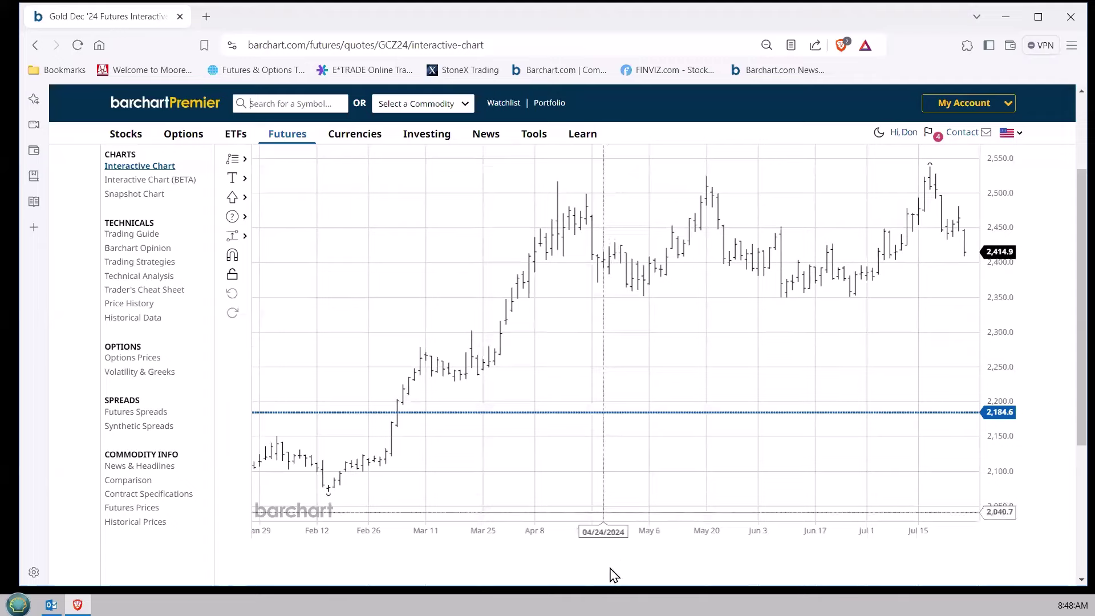
pyautogui.scroll(1, 581, 427)
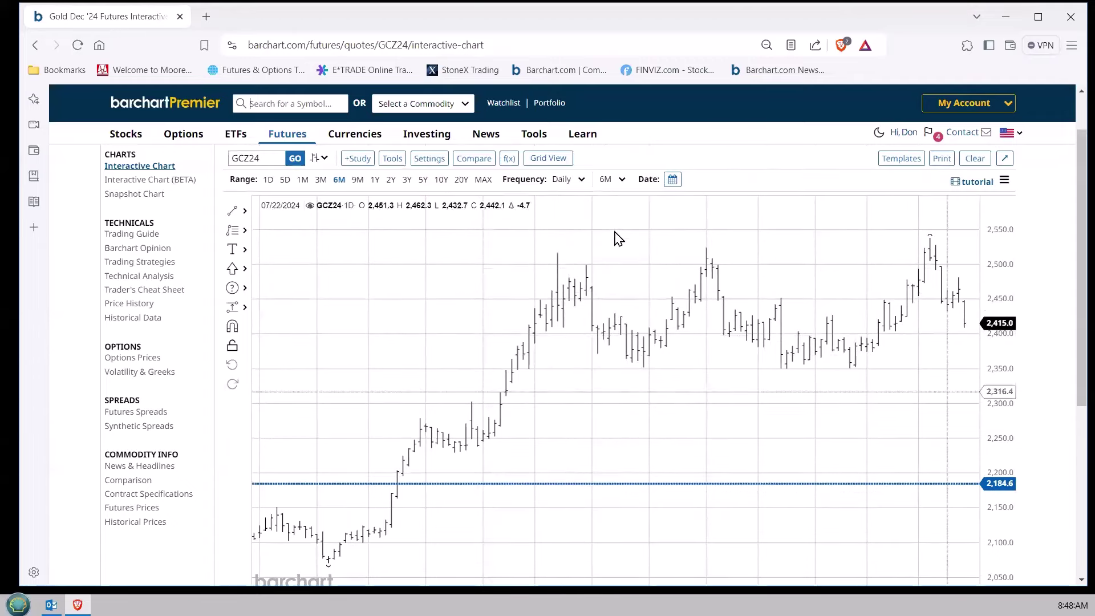
pyautogui.moveTo(941, 489); pyautogui.dragTo(941, 491)
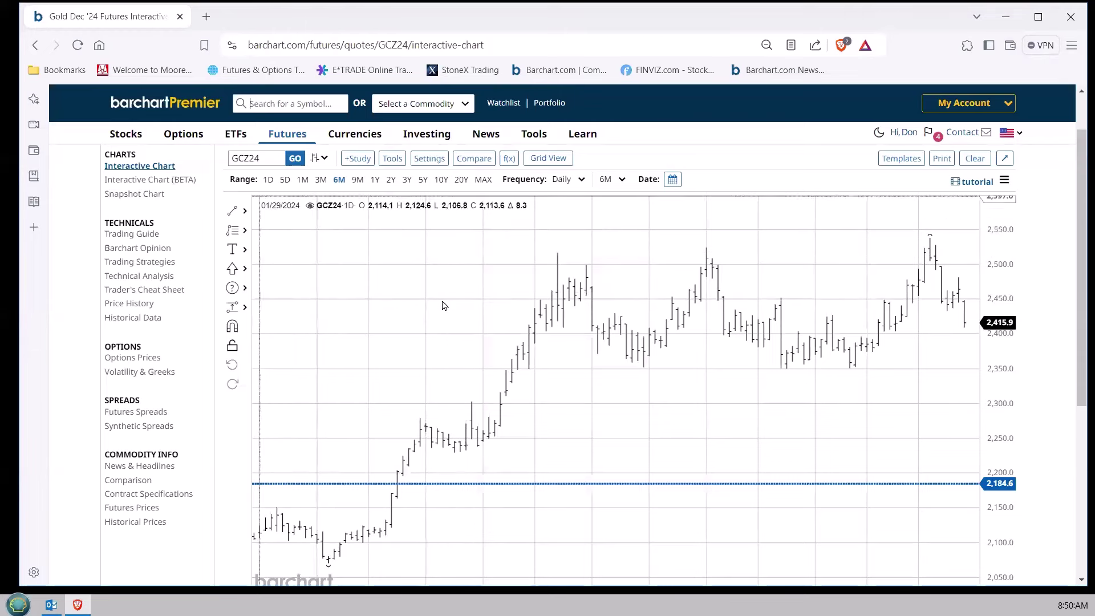
pyautogui.click(184, 111)
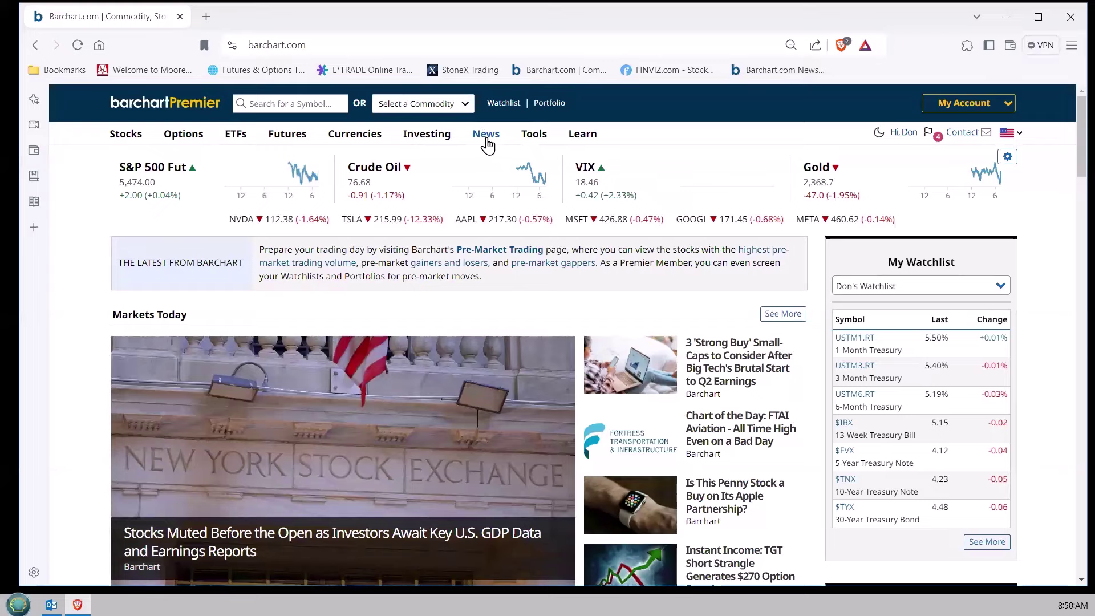
# Step: Bring up the News mega-menu with its categories and Featured Authors
pyautogui.click(488, 142)
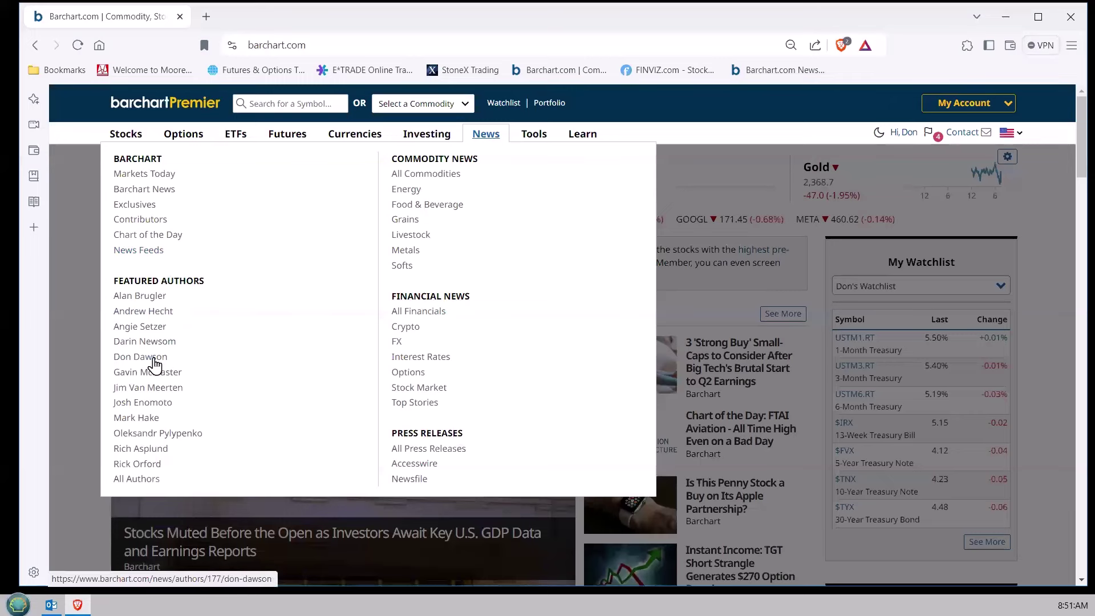
# Step: Open the featured author's page and scroll through his Most Recent Stories and back
pyautogui.click(152, 359)
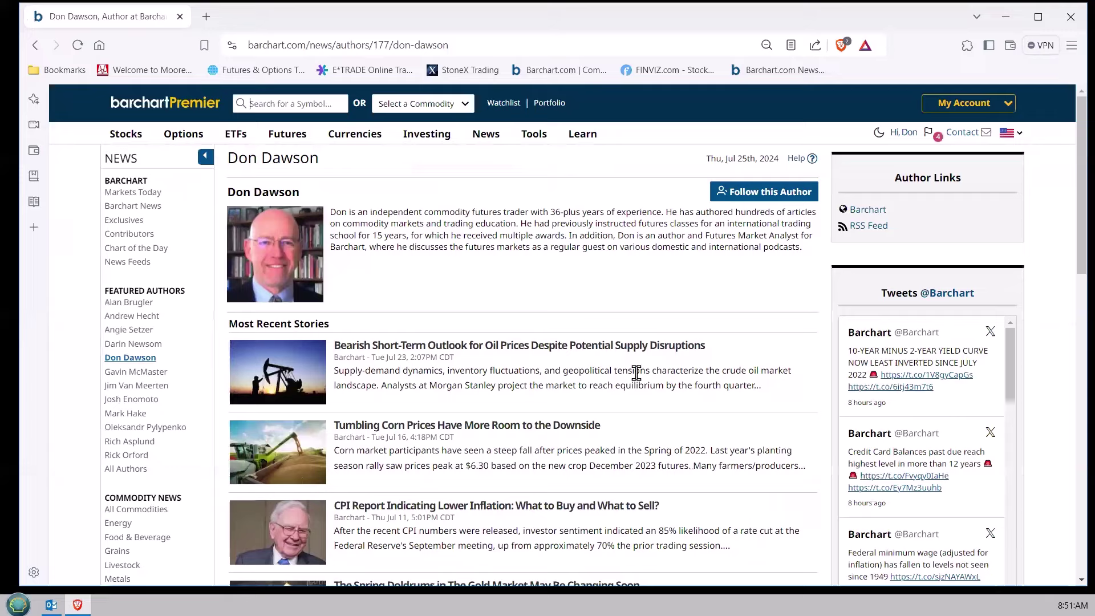
pyautogui.scroll(-15, 635, 372)
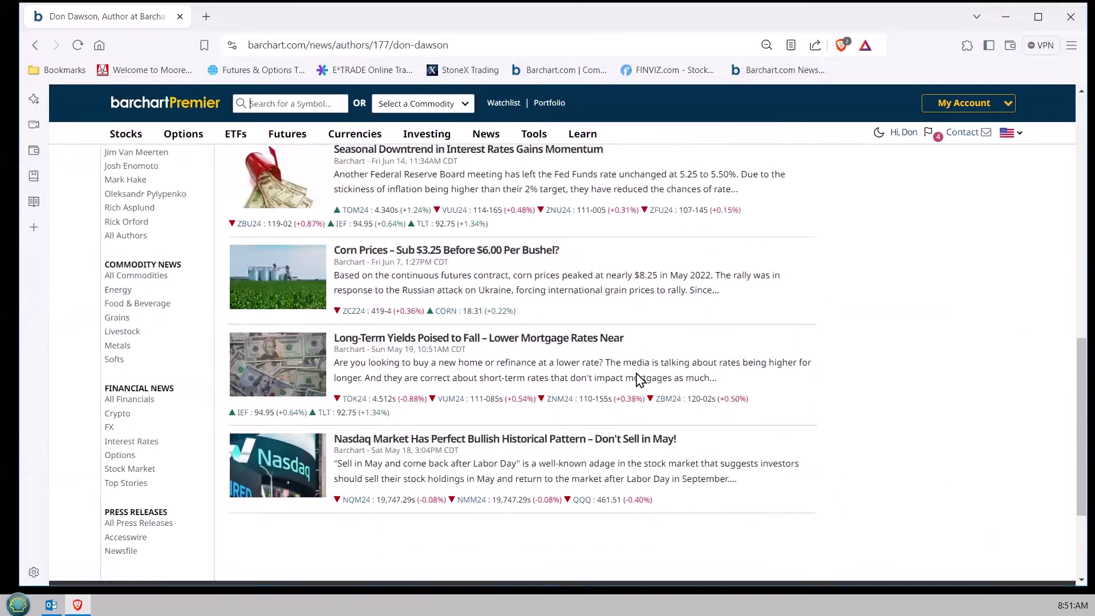
pyautogui.scroll(-3, 635, 376)
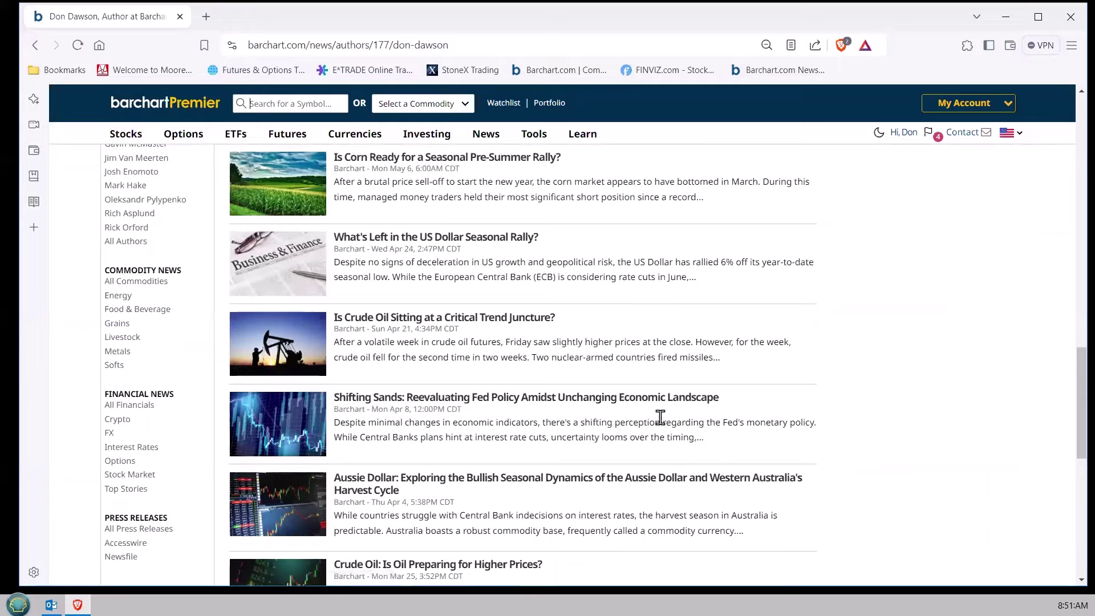
pyautogui.scroll(10, 677, 441)
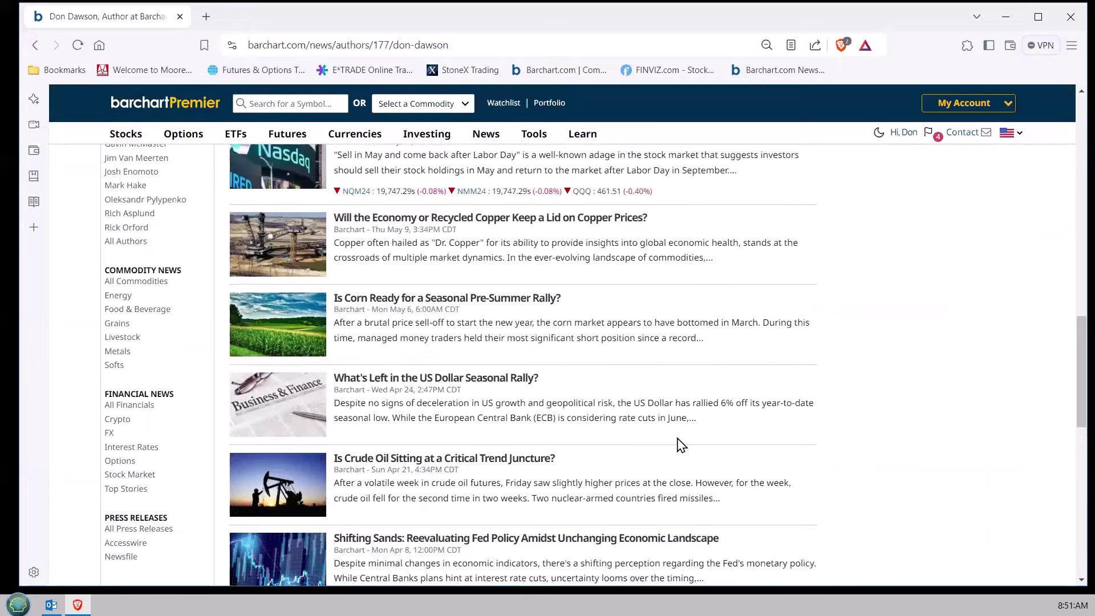
pyautogui.scroll(15, 676, 435)
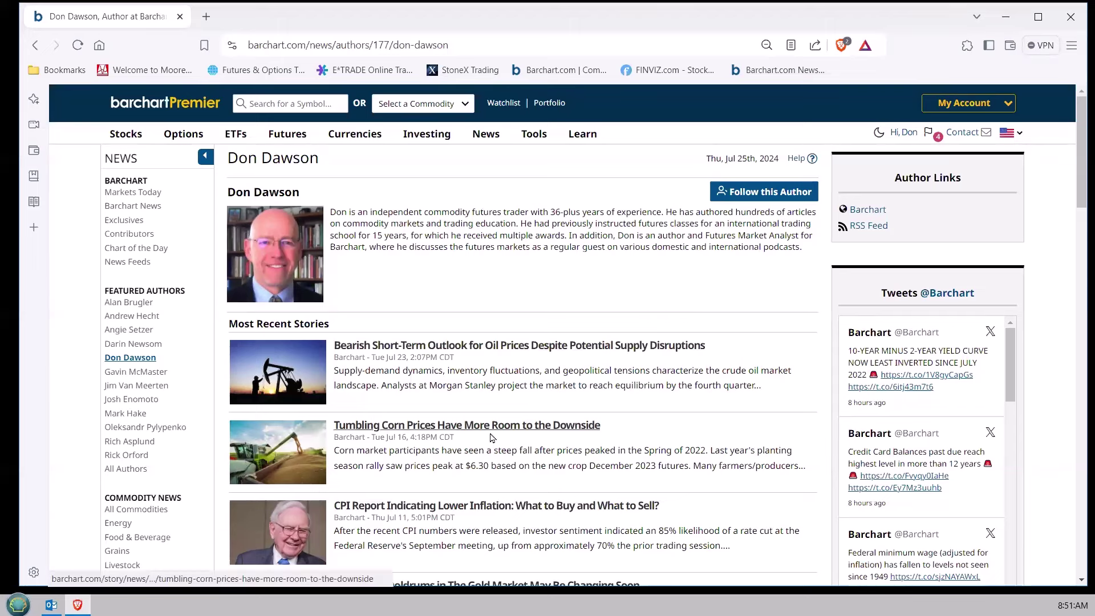
pyautogui.scroll(-8, 493, 440)
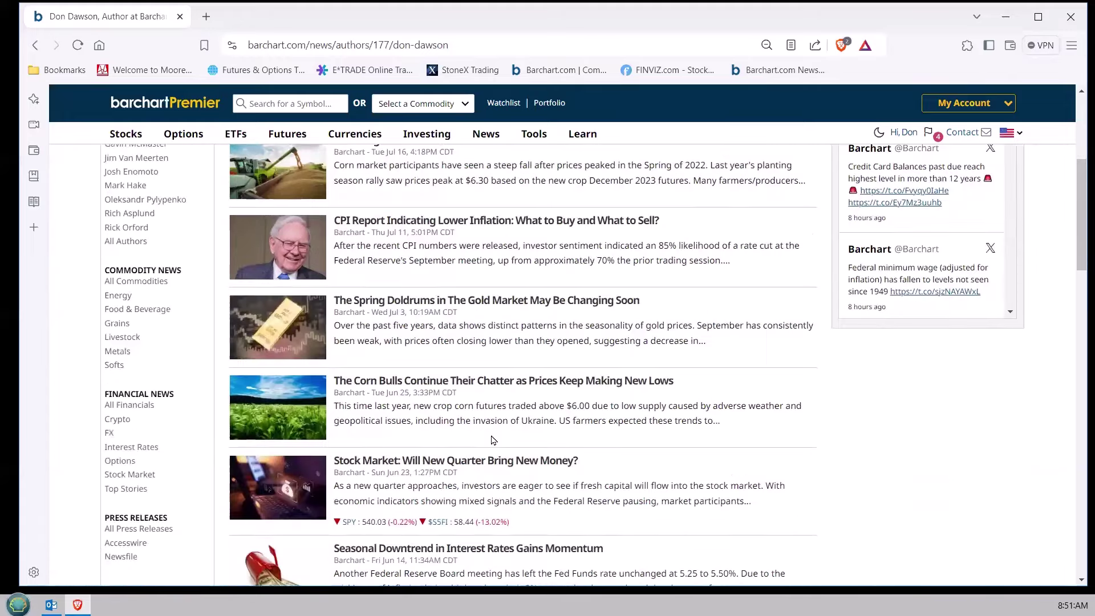
pyautogui.scroll(-3, 394, 320)
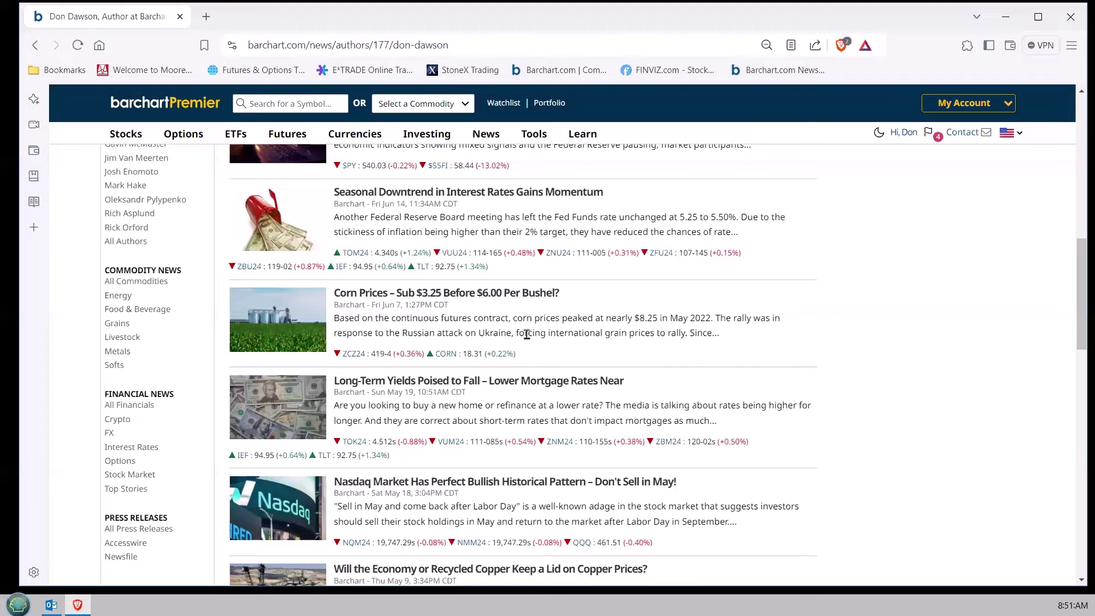
pyautogui.scroll(10, 778, 384)
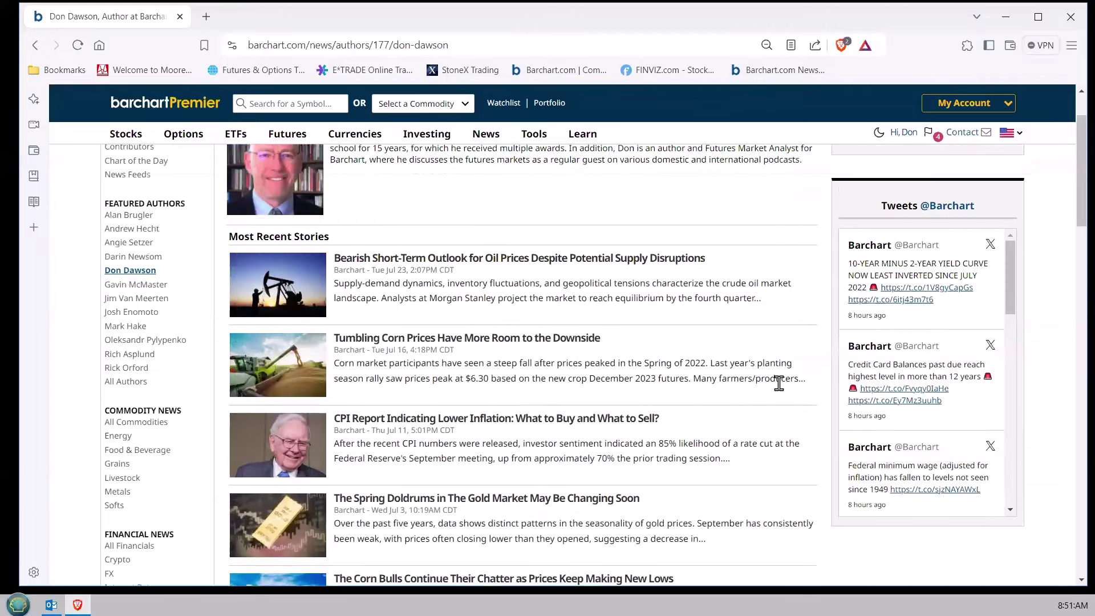
pyautogui.scroll(2, 779, 383)
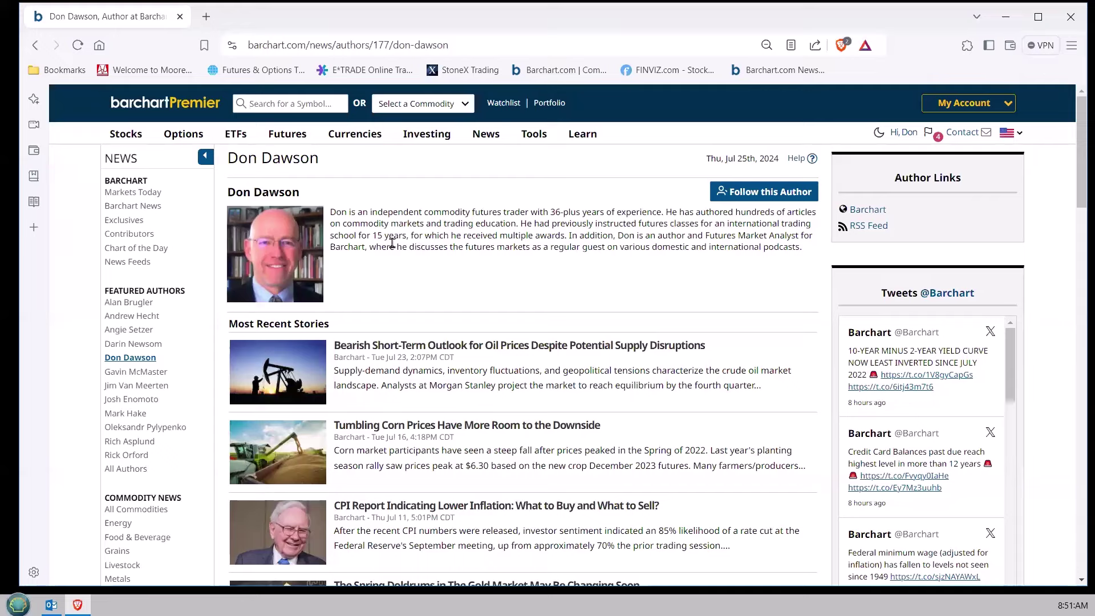
# Step: Return to the Premier home page and place the cursor in the symbol search box
pyautogui.click(168, 106)
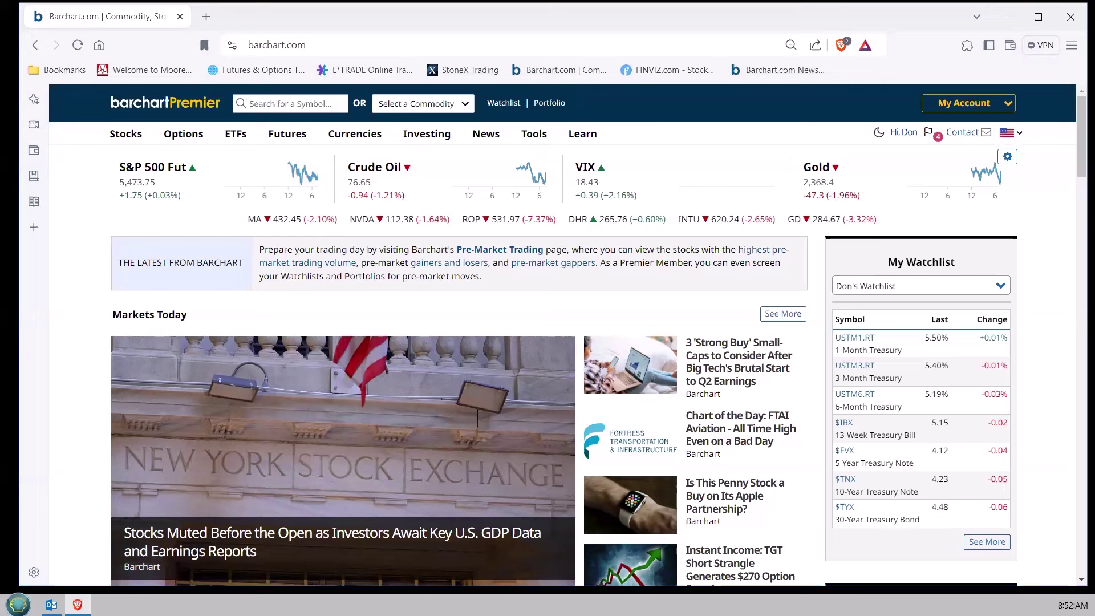
pyautogui.click(249, 103)
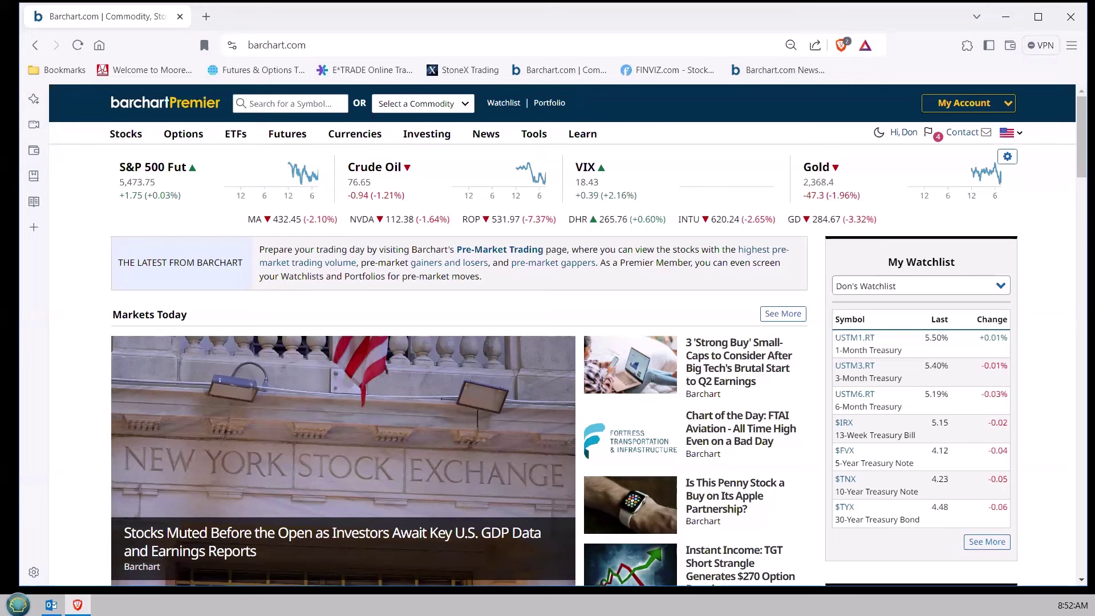